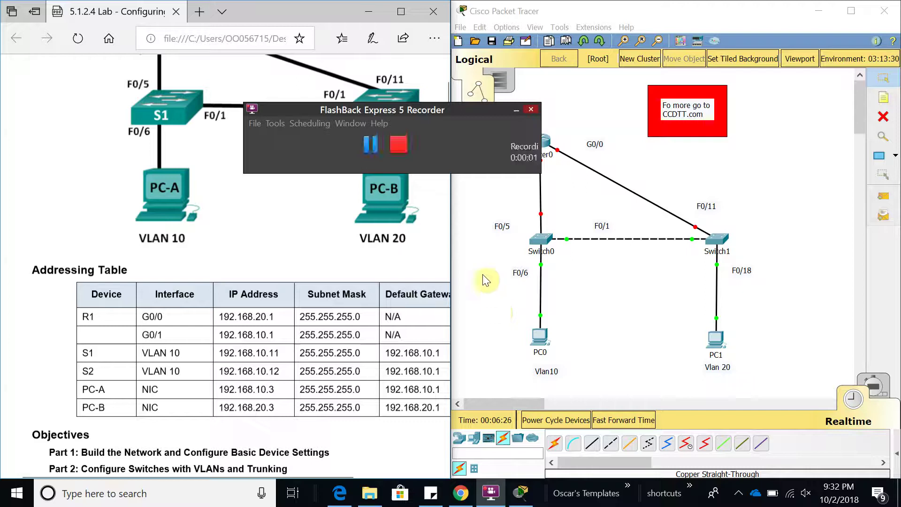
Step: Scroll the lab PDF past the Addressing Table to the Objectives and Background / Scenario
click(516, 111)
scroll(233, 215, up, 4)
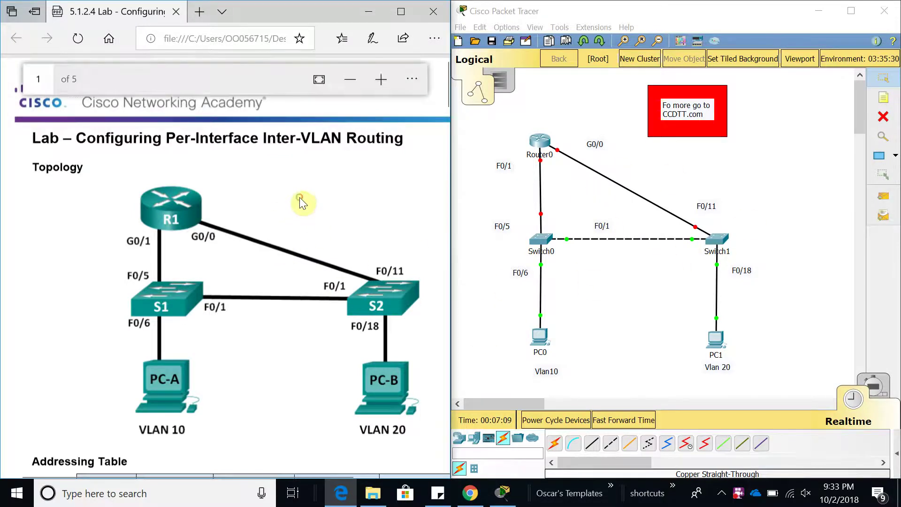
scroll(300, 197, down, 2)
scroll(350, 240, down, 4)
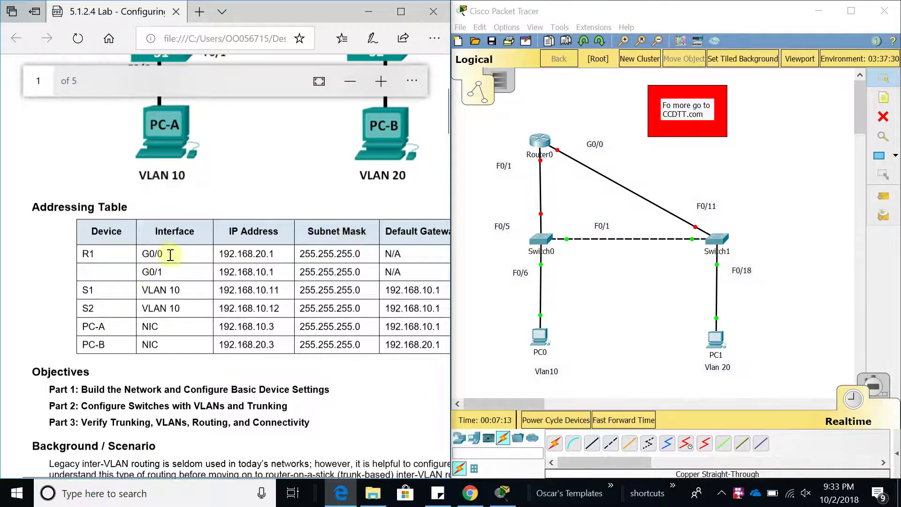
scroll(159, 245, down, 5)
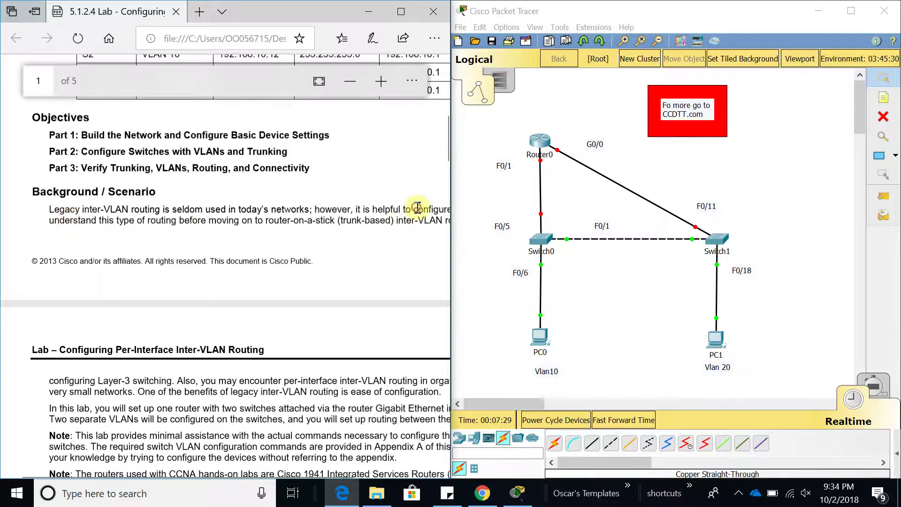
drag(413, 209, 450, 209)
click(47, 209)
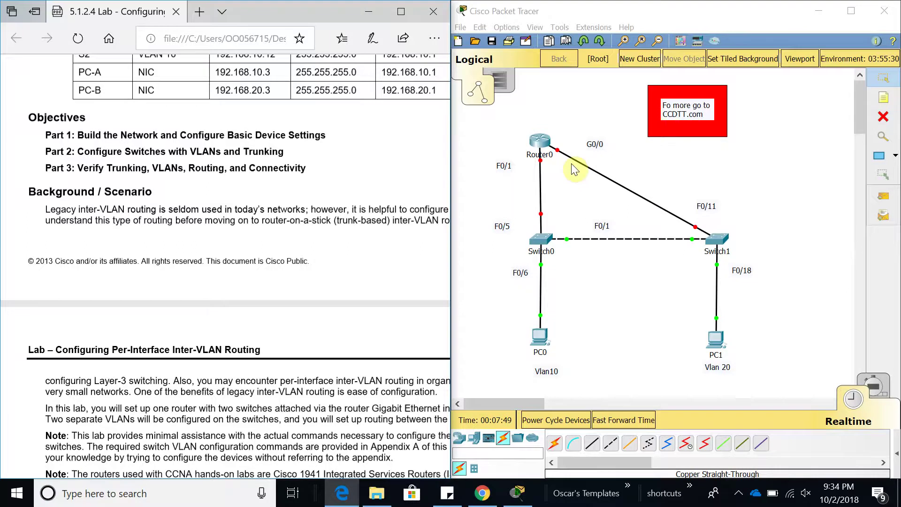
Step: Scroll the handout to Part 1: Build the Network, showing Step 3's R1 settings
scroll(327, 161, down, 4)
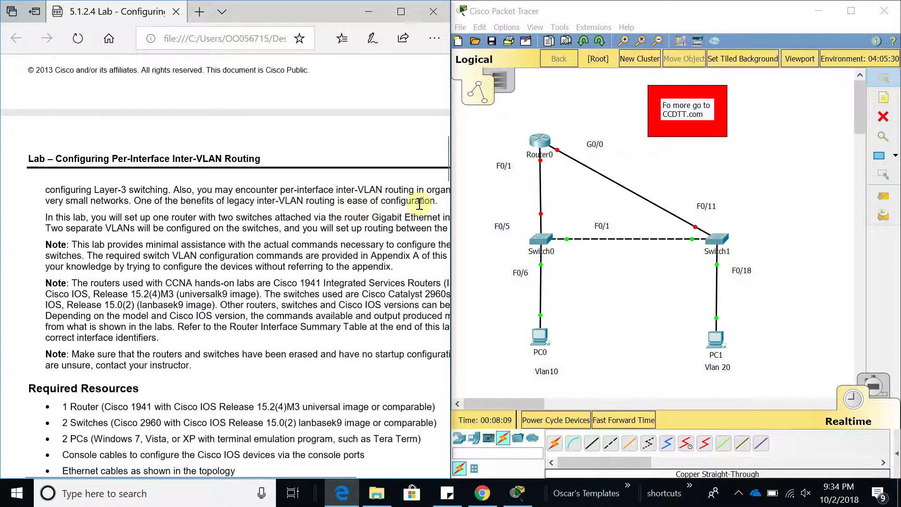
scroll(304, 244, down, 4)
scroll(292, 242, down, 2)
scroll(291, 241, up, 2)
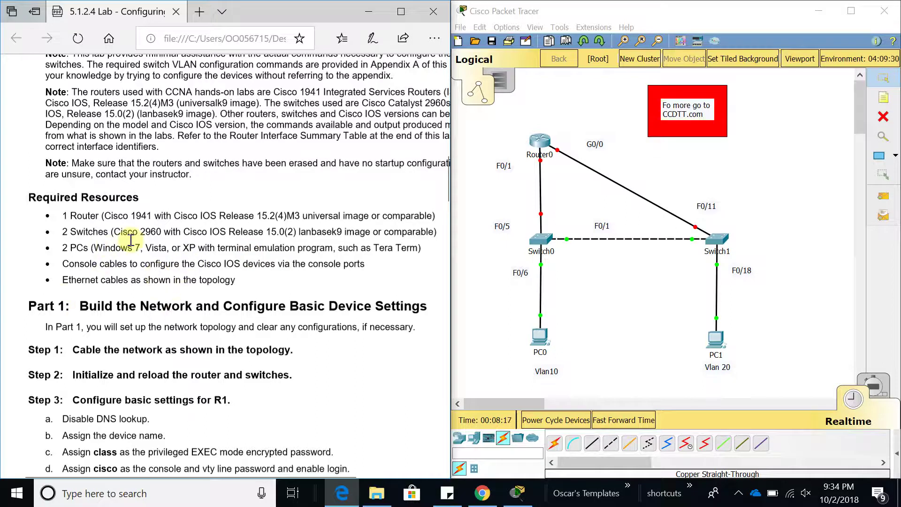
scroll(290, 288, down, 7)
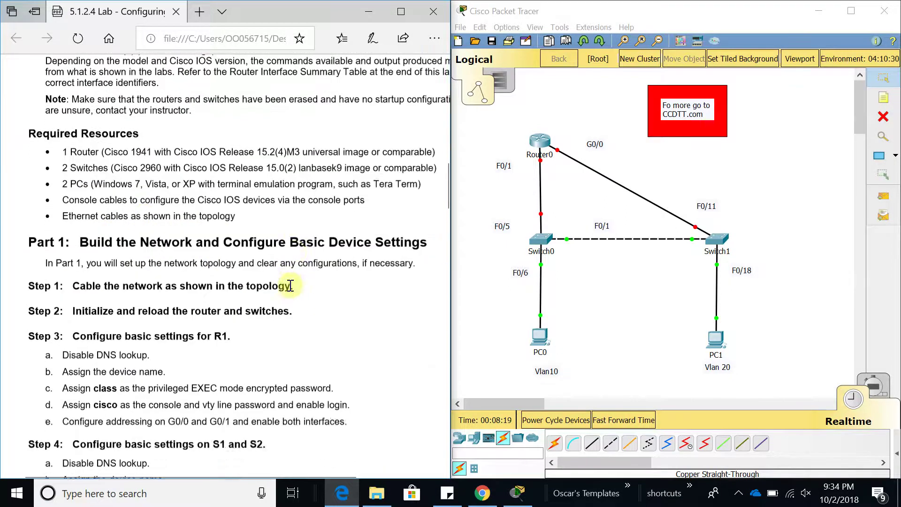
scroll(290, 288, up, 6)
Step: Open Router0's CLI in a window docked on the right half beside the handout
click(539, 142)
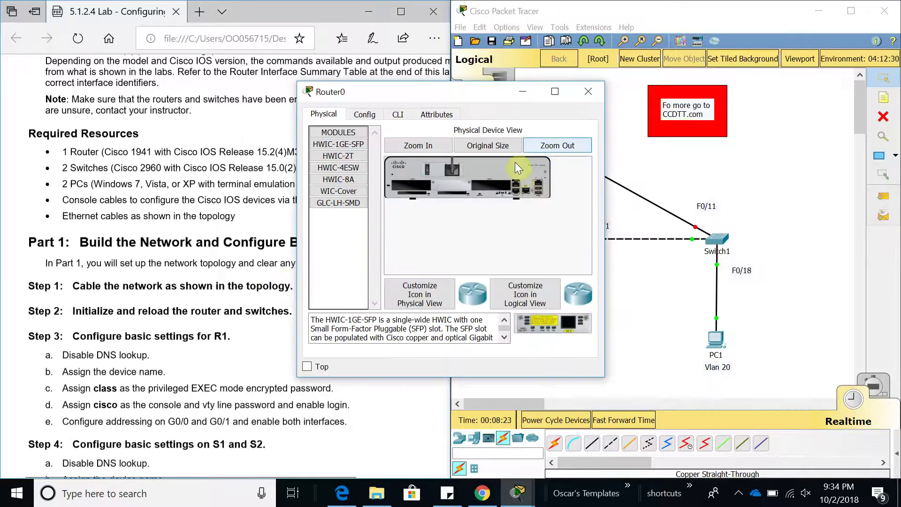
click(554, 91)
key(super+Right)
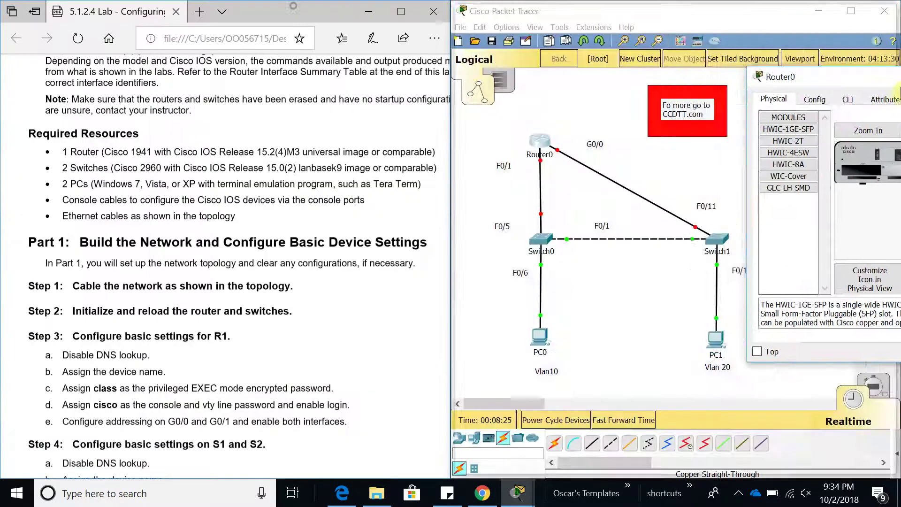
click(552, 35)
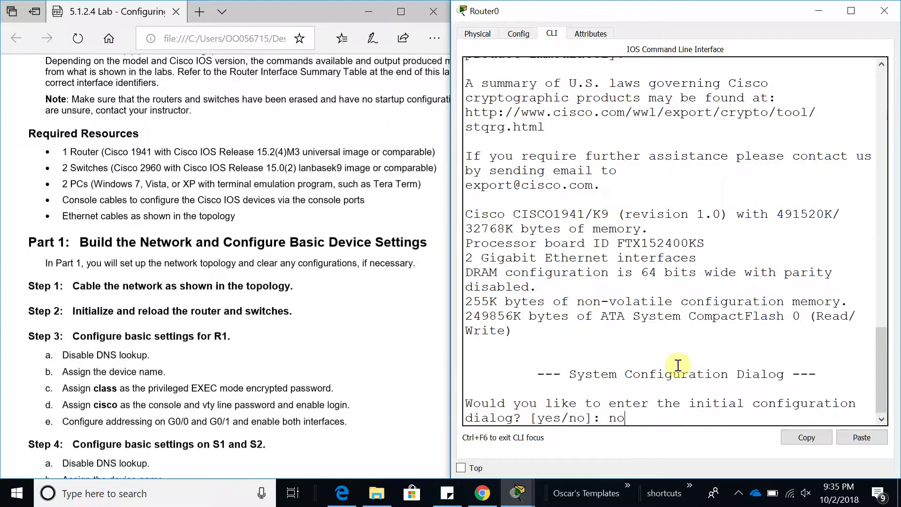
Step: Decline the initial configuration dialog and run enable to reach the Router# prompt
key(Return)
key(Return)
key(Return)
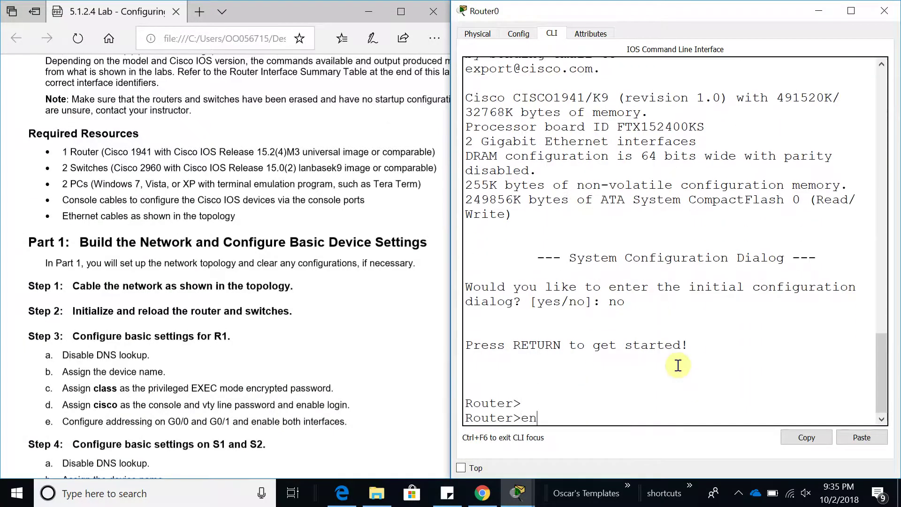
text(en)
key(Tab)
key(Return)
key(Return)
key(Return)
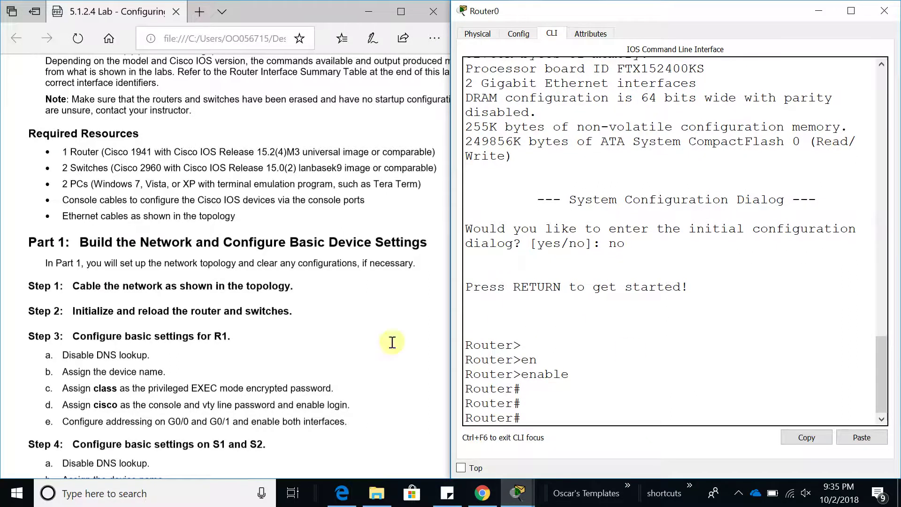
scroll(259, 331, down, 1)
scroll(259, 331, down, 1)
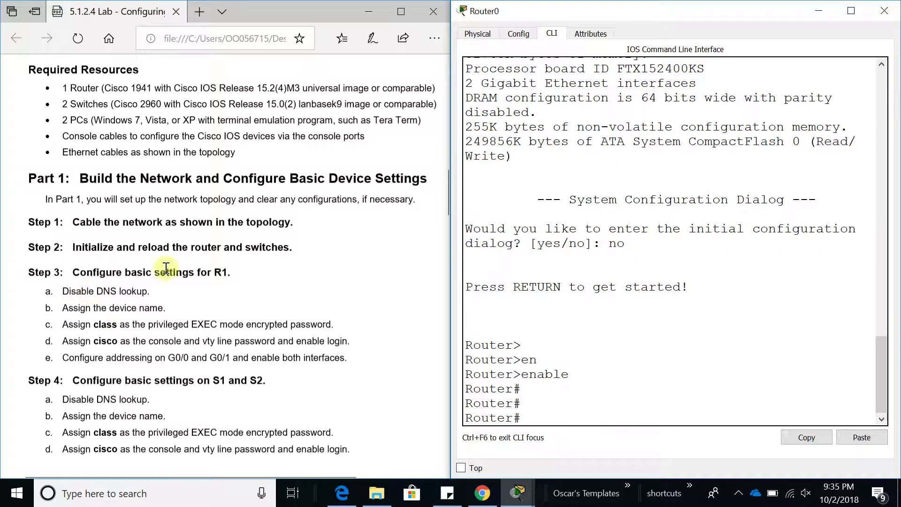
drag(234, 272, 57, 272)
click(222, 273)
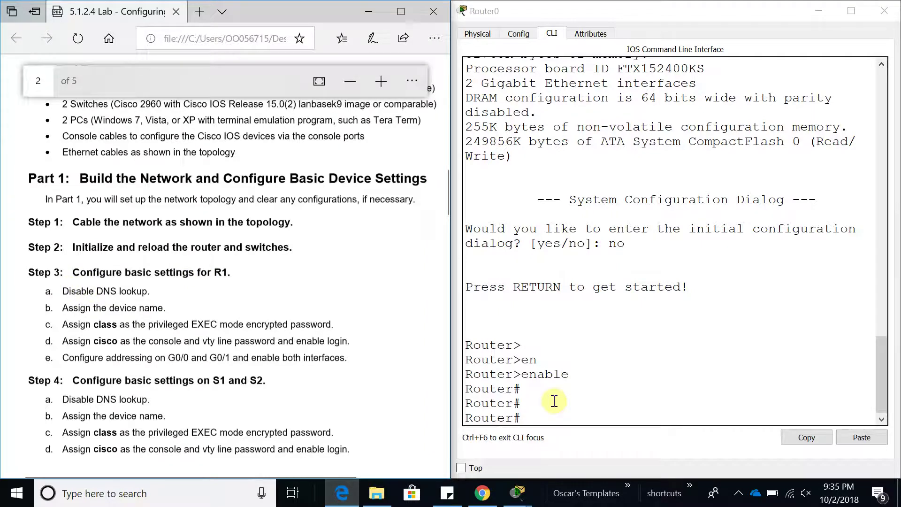
Step: Enter global configuration mode with configure terminal
click(555, 401)
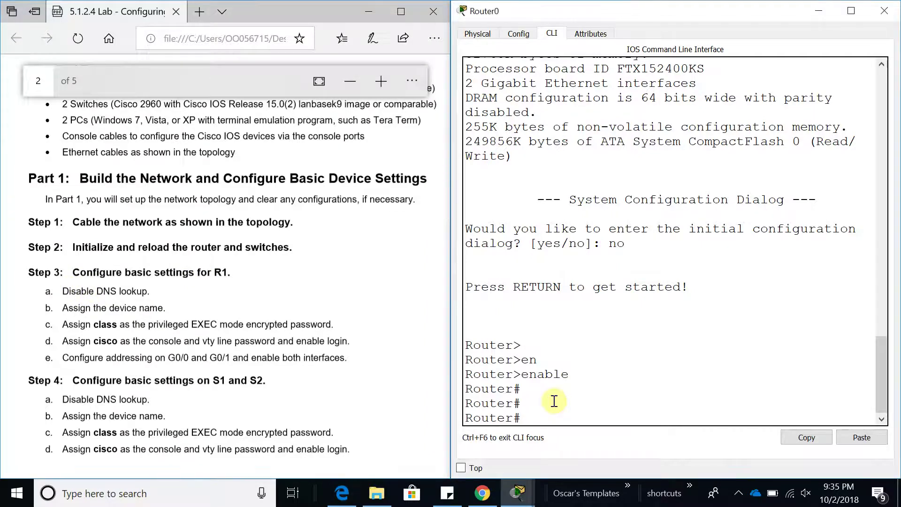
text(con)
key(Tab)
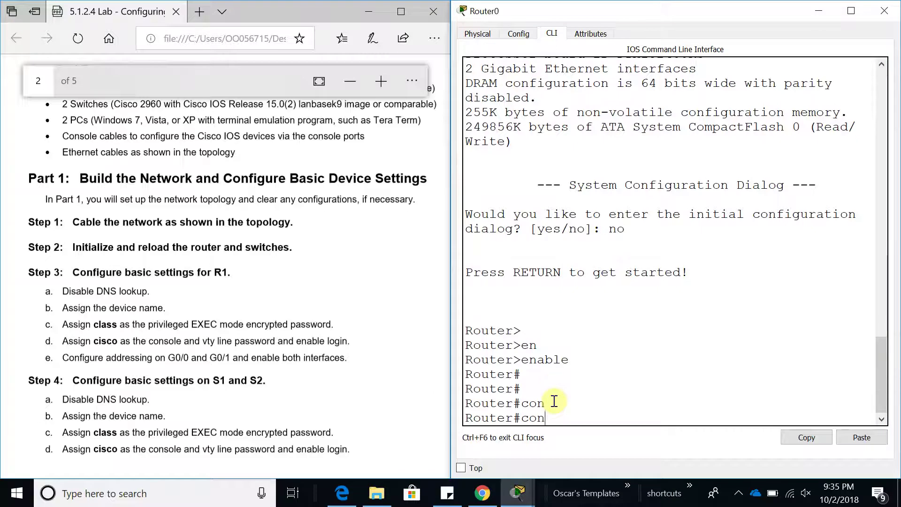
text(fi)
key(Tab)
key(Return)
key(Return)
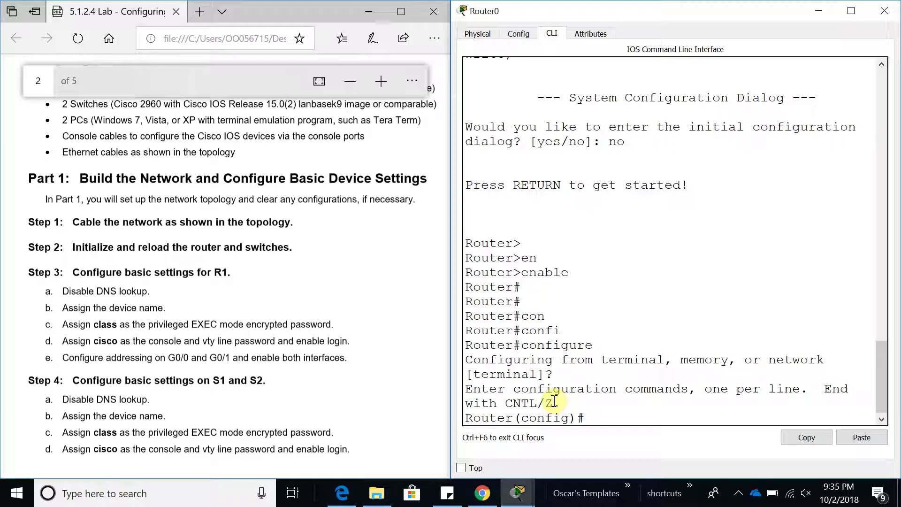
Step: Disable DNS lookup with no ip domain-lookup and mark Step 3a in the handout
text(no ip-do)
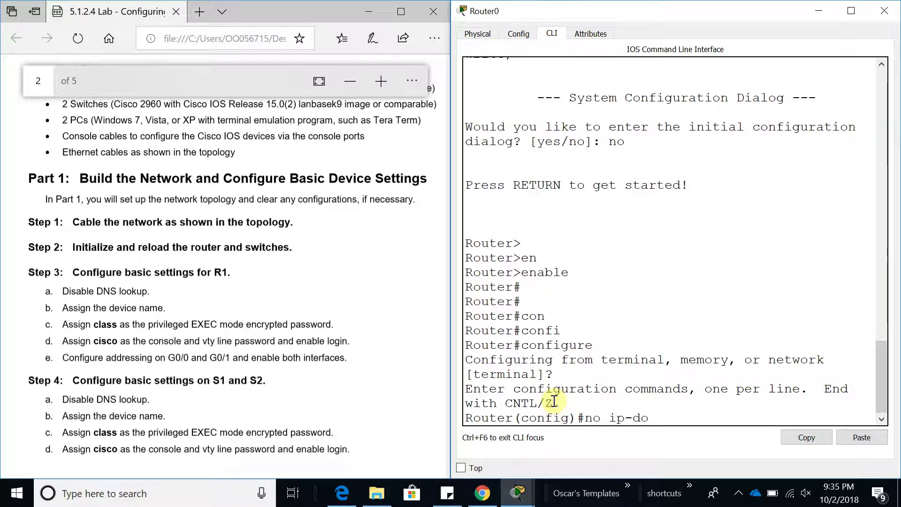
text(mai)
key(Tab)
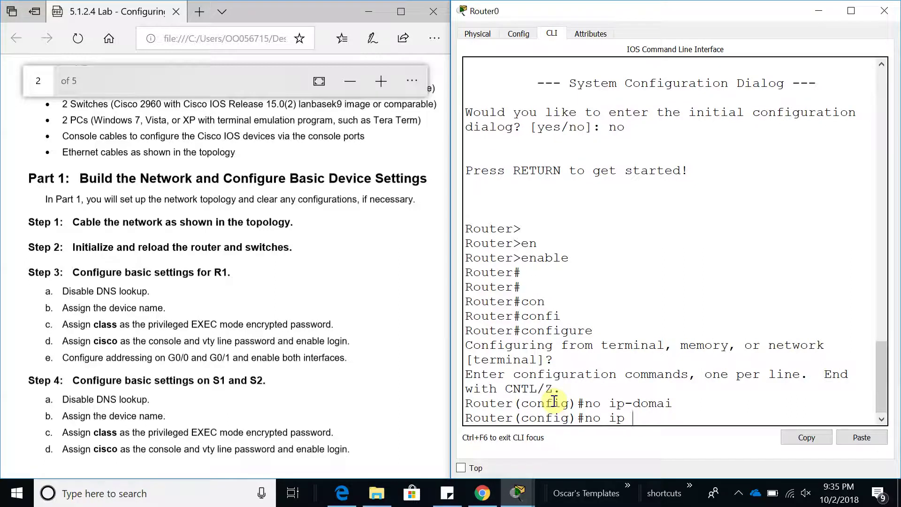
key(Tab)
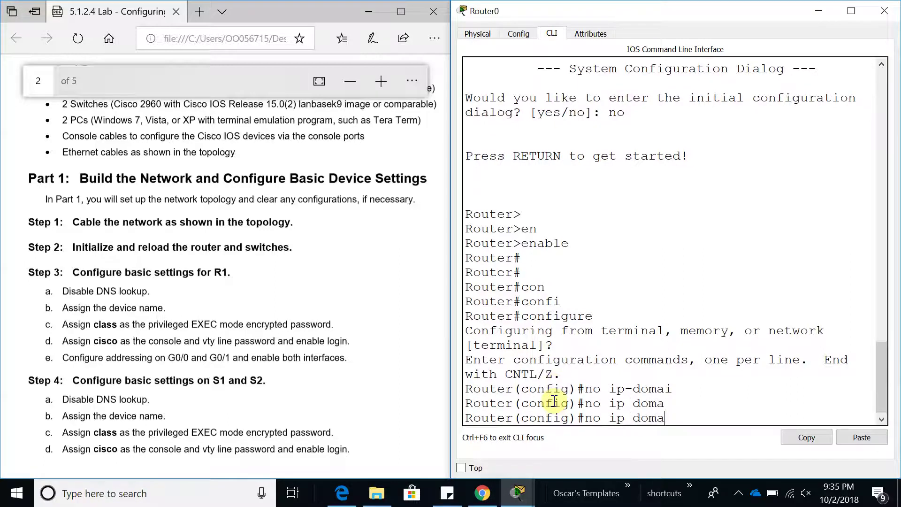
text(in-)
key(Tab)
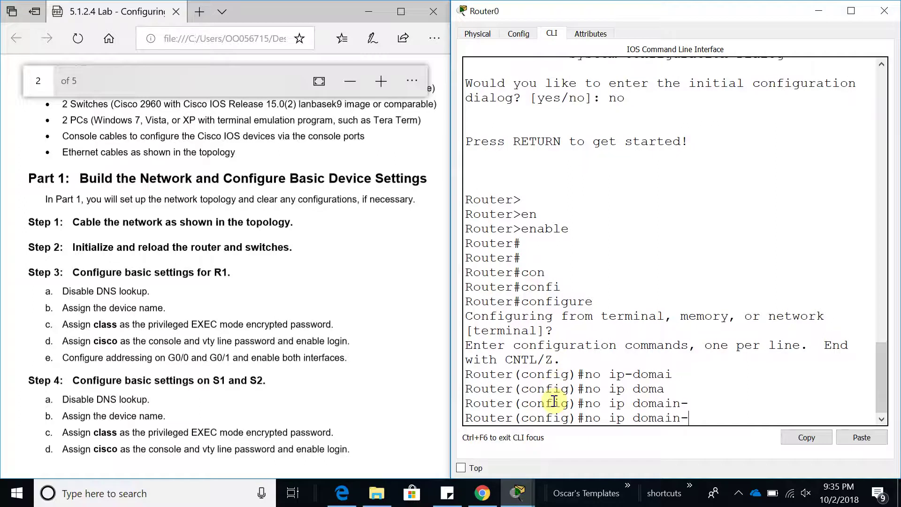
text(lo)
key(Tab)
key(Return)
key(Return)
key(Return)
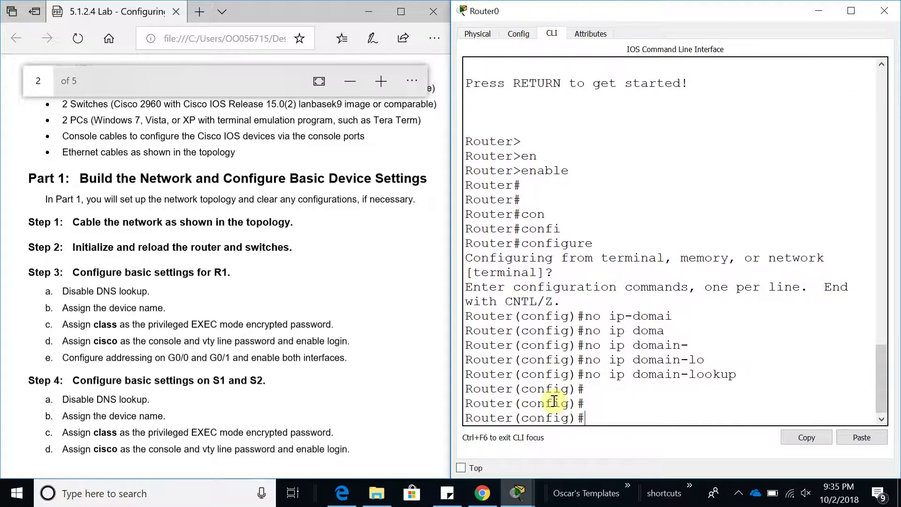
drag(154, 291, 75, 292)
click(97, 310)
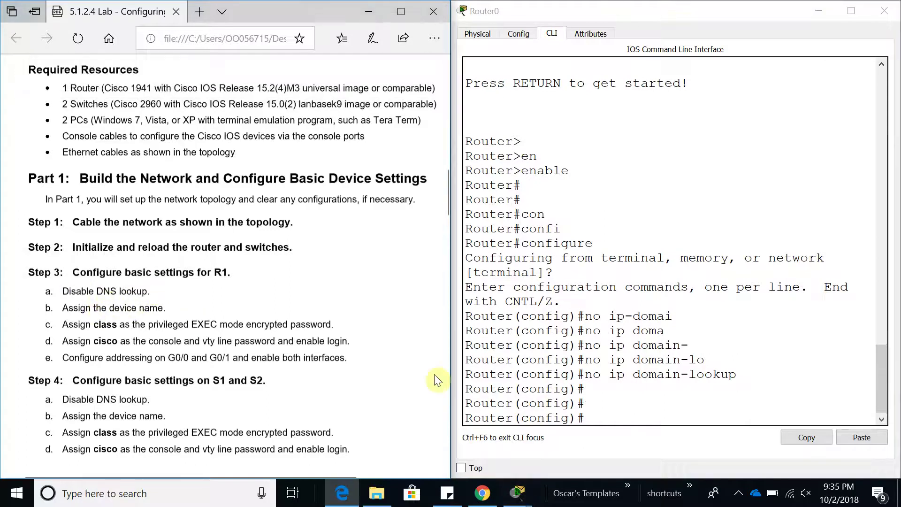
Step: Rename the router to R1 with the hostname command
click(611, 416)
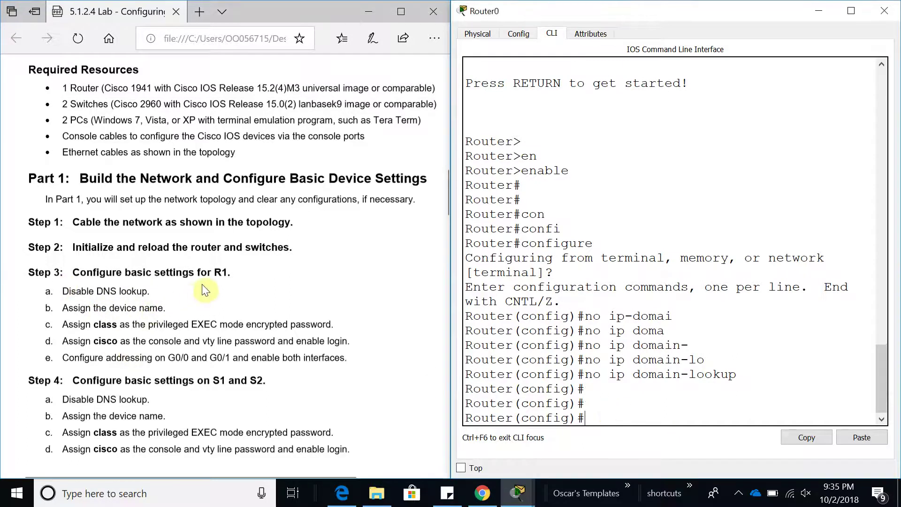
double_click(221, 272)
click(623, 417)
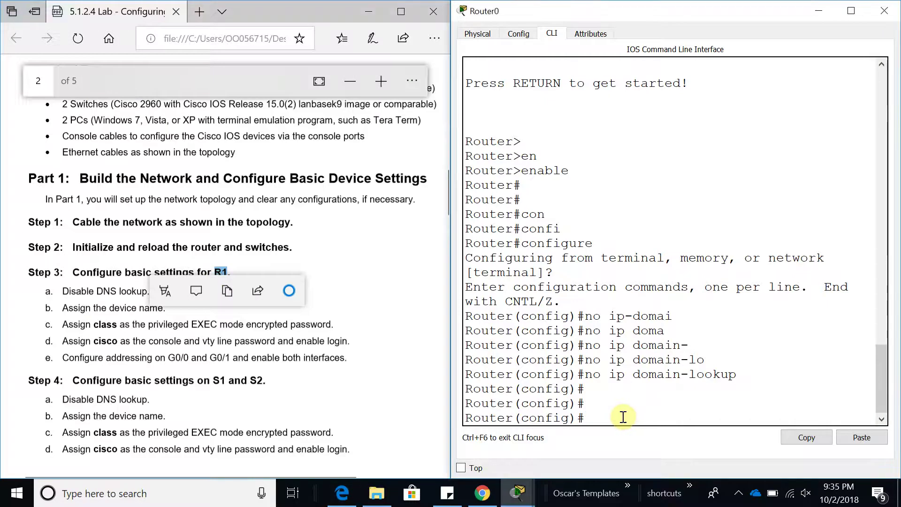
text(hos)
key(Tab)
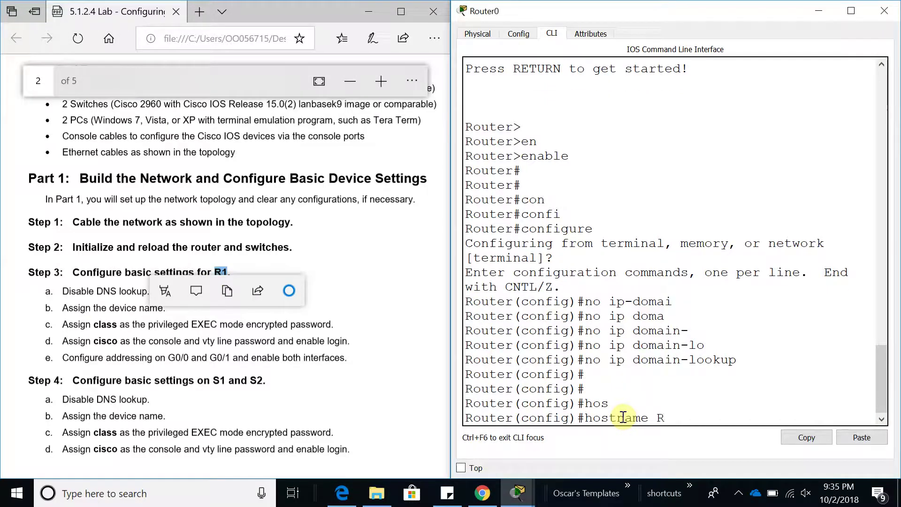
text(R1)
key(Return)
key(Return)
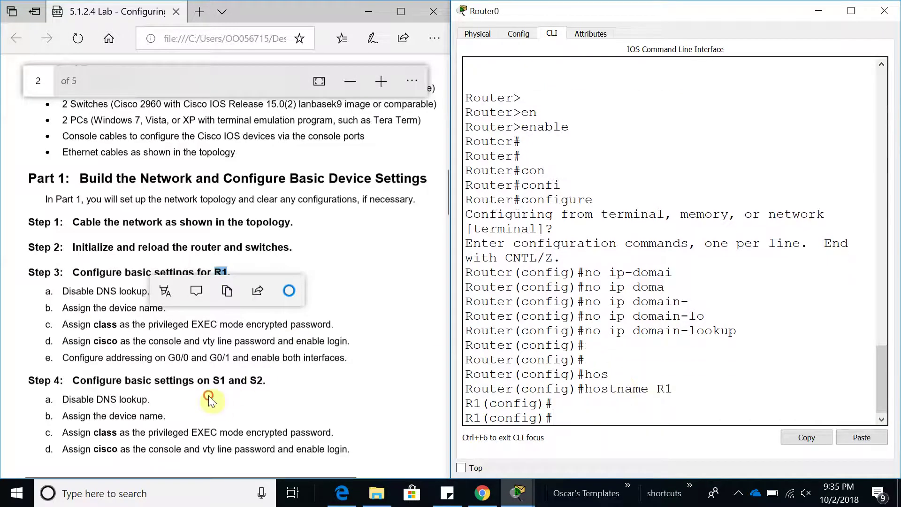
Step: Set the encrypted enable secret password on R1
click(118, 311)
drag(61, 324, 334, 324)
click(237, 324)
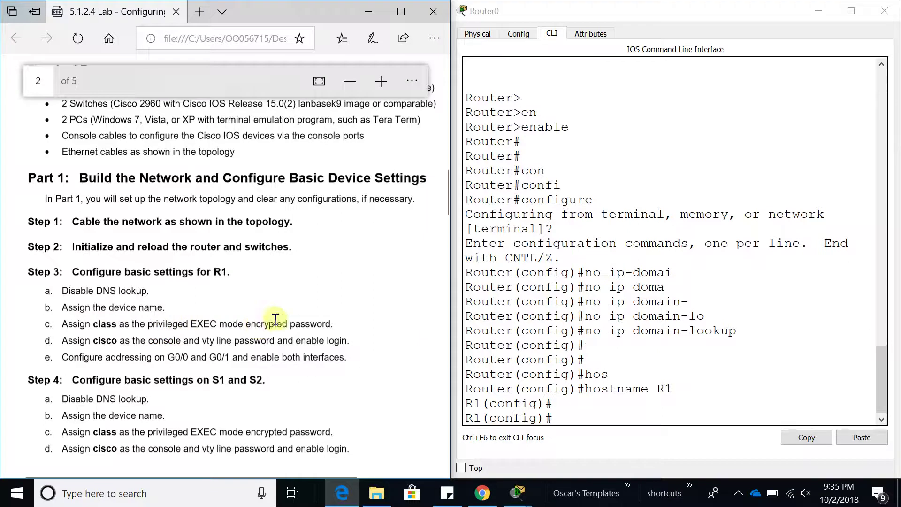
click(555, 418)
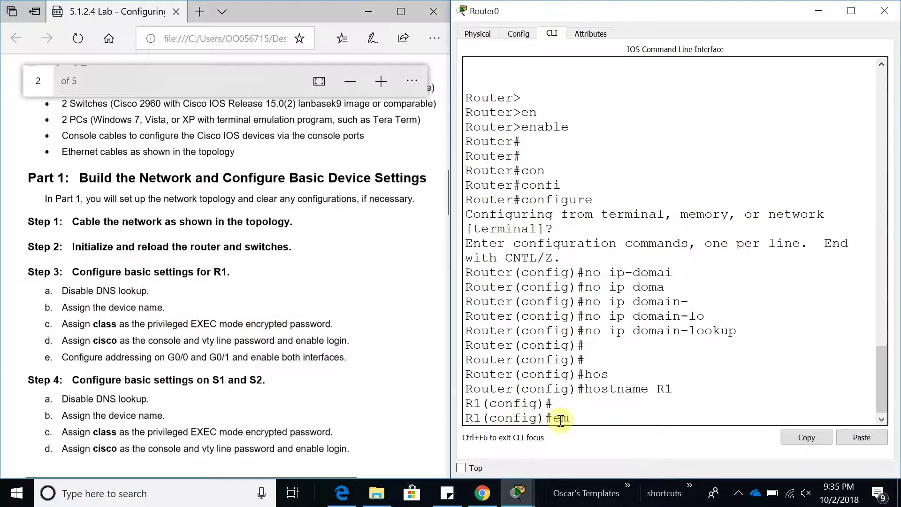
text(en)
key(Tab)
text(a)
key(Tab)
text(se)
key(Tab)
text(12345)
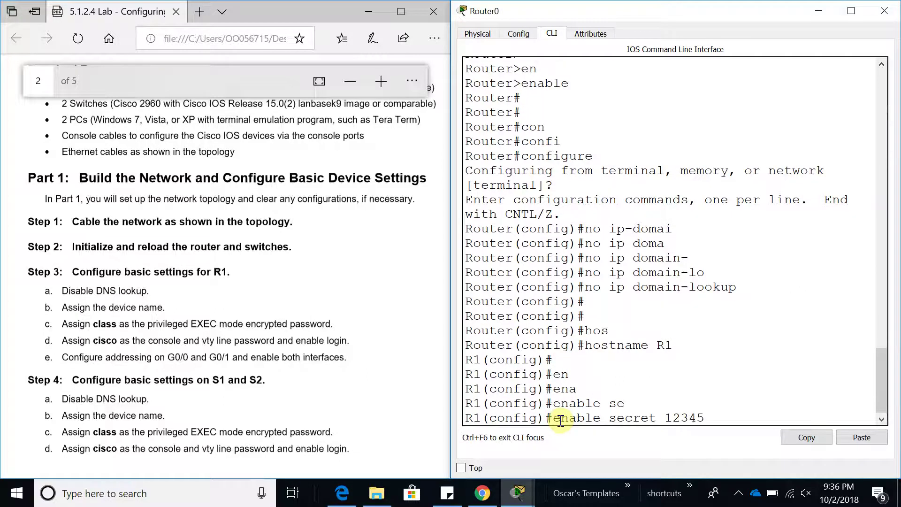
text(6)
key(Return)
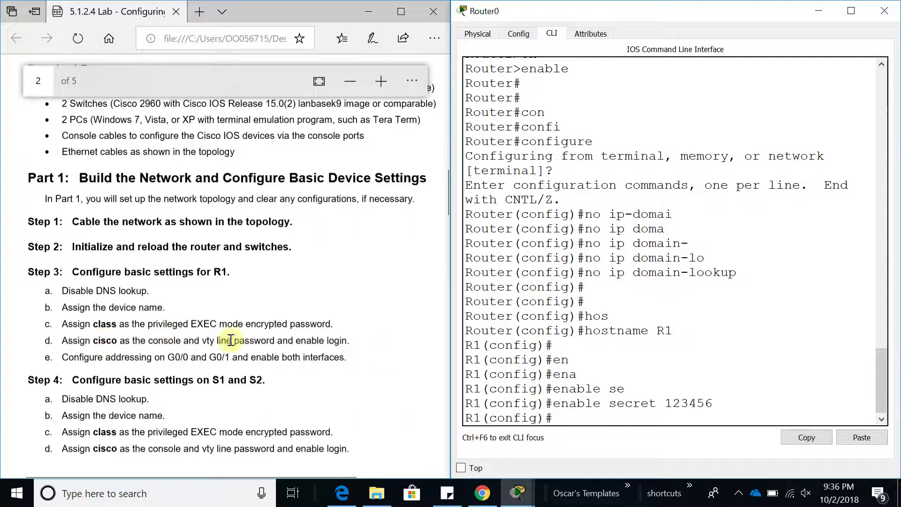
Step: Enter line vty 0 4 configuration and enable login
click(610, 418)
key(BackSpace)
key(BackSpace)
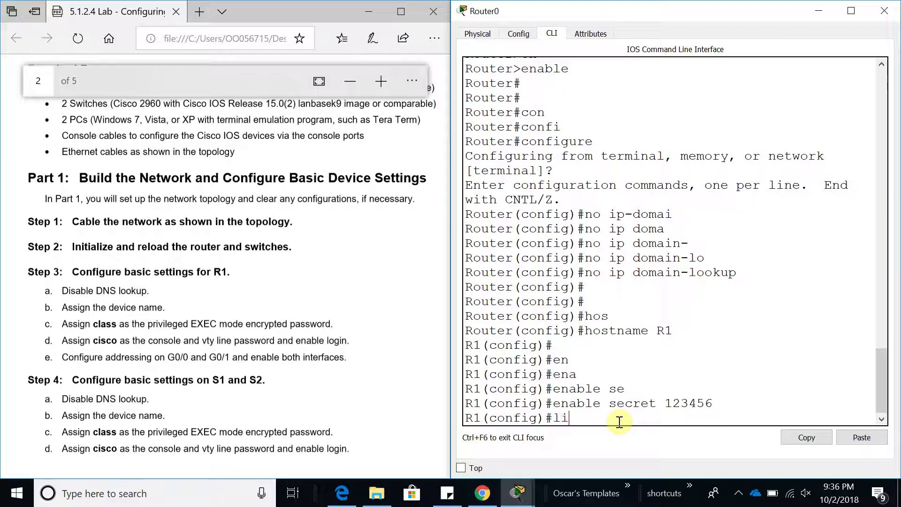
key(Tab)
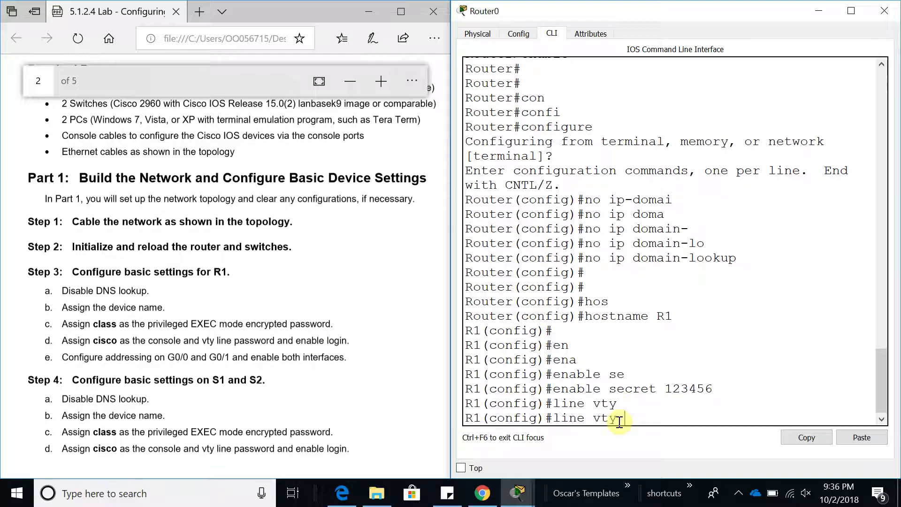
text(0 4)
key(Return)
text(login)
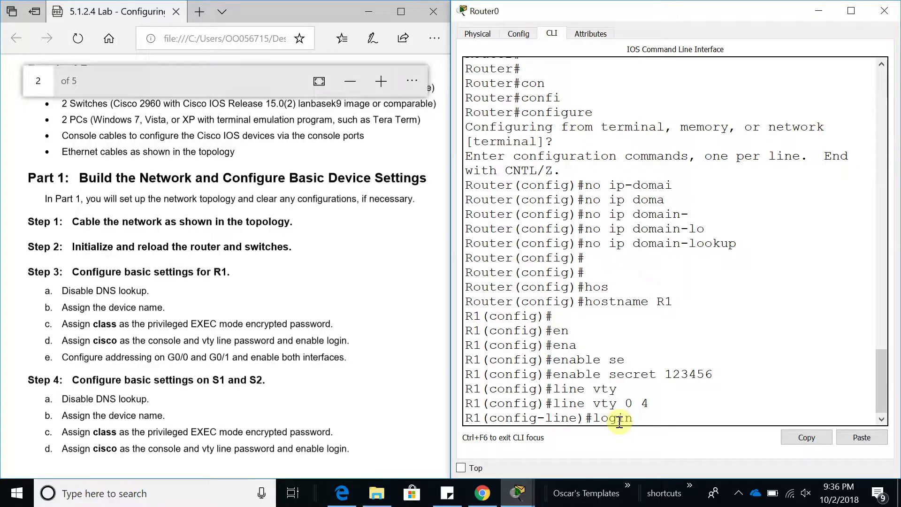
key(Return)
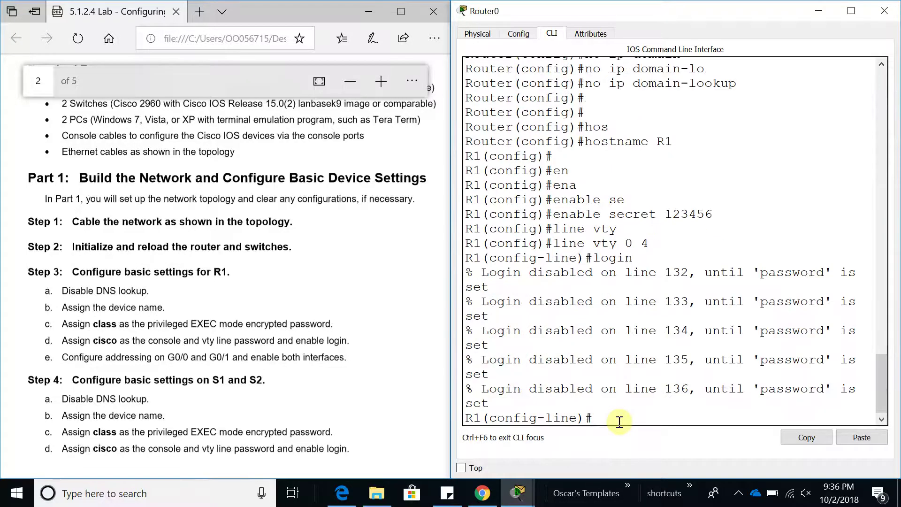
Step: Try a secret command in vty line mode, then clear it as unrecognized
text(en)
key(Tab)
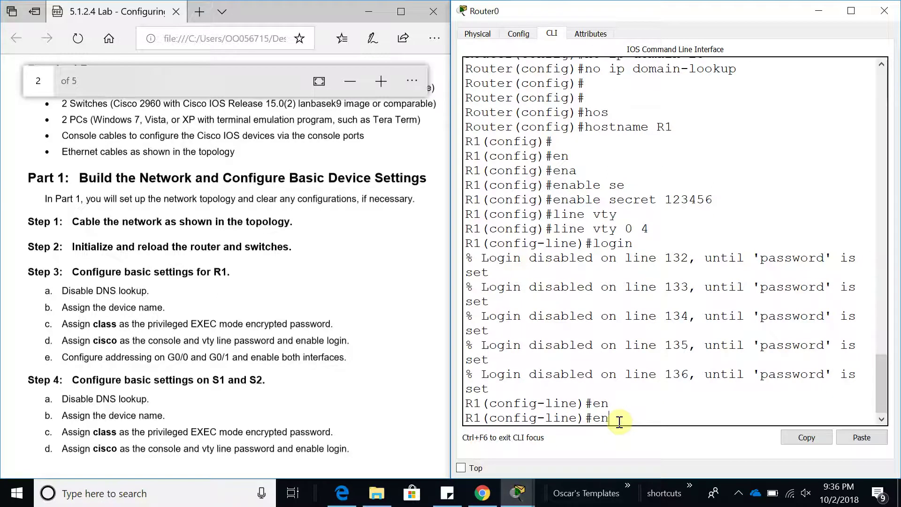
key(BackSpace)
key(BackSpace)
text(secre)
key(Tab)
text(t)
key(Tab)
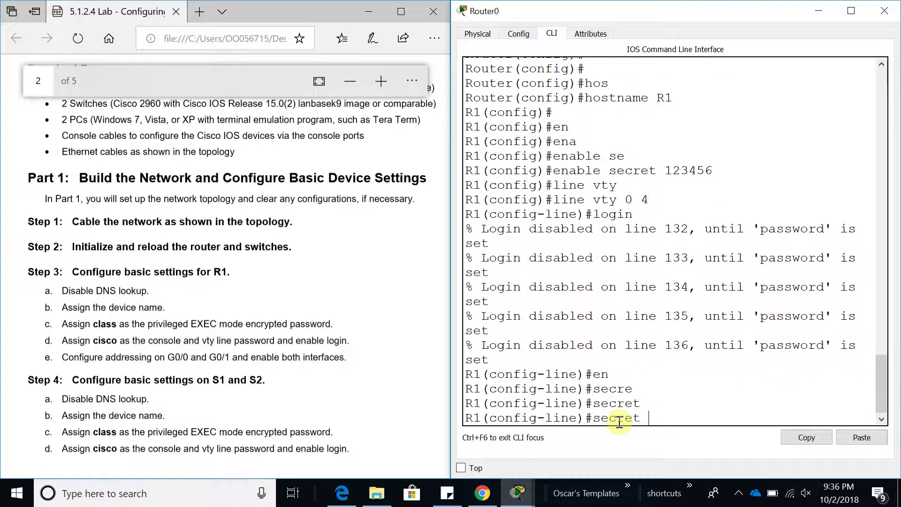
text(?)
key(BackSpace)
key(BackSpace)
key(BackSpace)
key(BackSpace)
key(BackSpace)
key(BackSpace)
key(BackSpace)
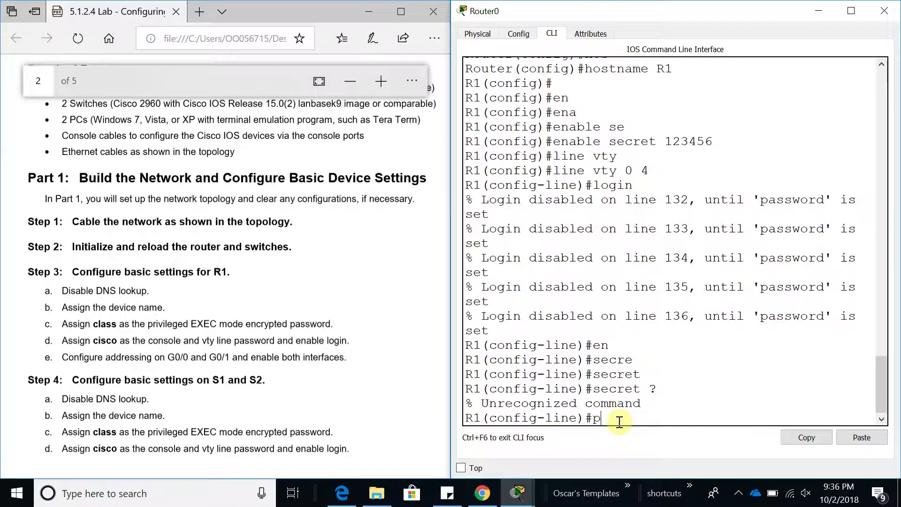
Step: Set the vty line password and require login on lines 0 to 4
text(pa)
key(Tab)
text(ss)
key(Tab)
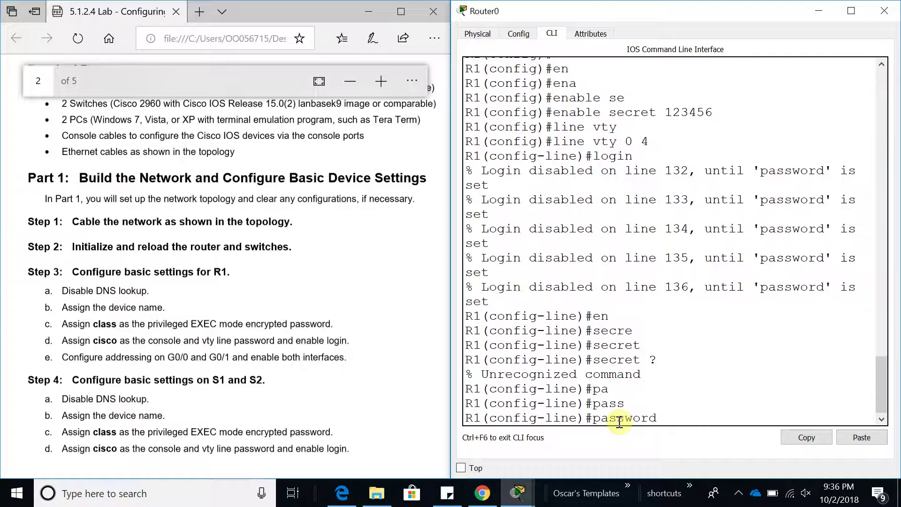
text(123456)
key(Return)
key(Return)
text(logi)
key(Tab)
key(Return)
key(Return)
Step: Under line console 0, set the line password and turn on login
text(line con)
key(Tab)
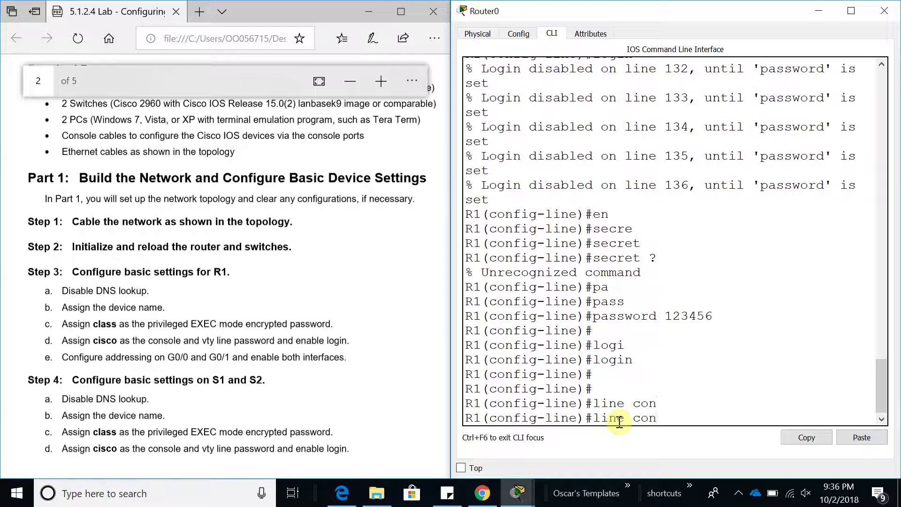
text(sole 0)
key(Return)
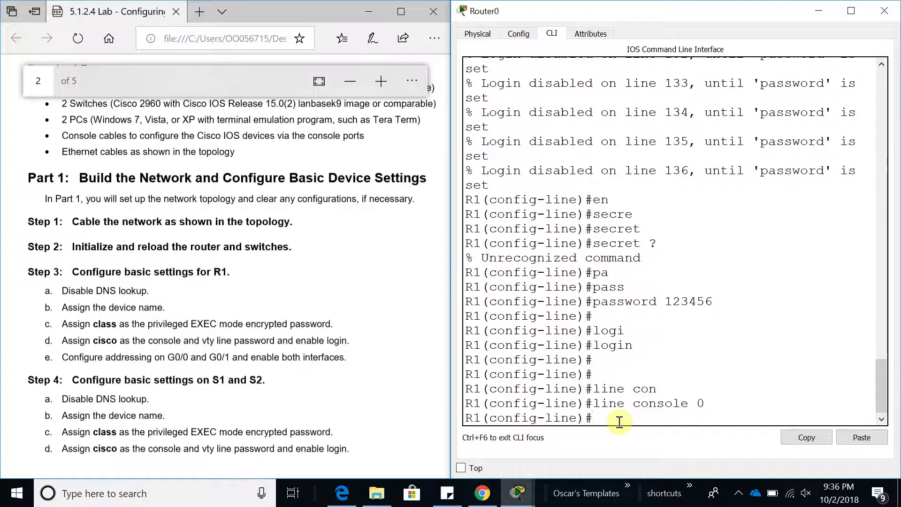
text(pass)
key(Tab)
text(123456)
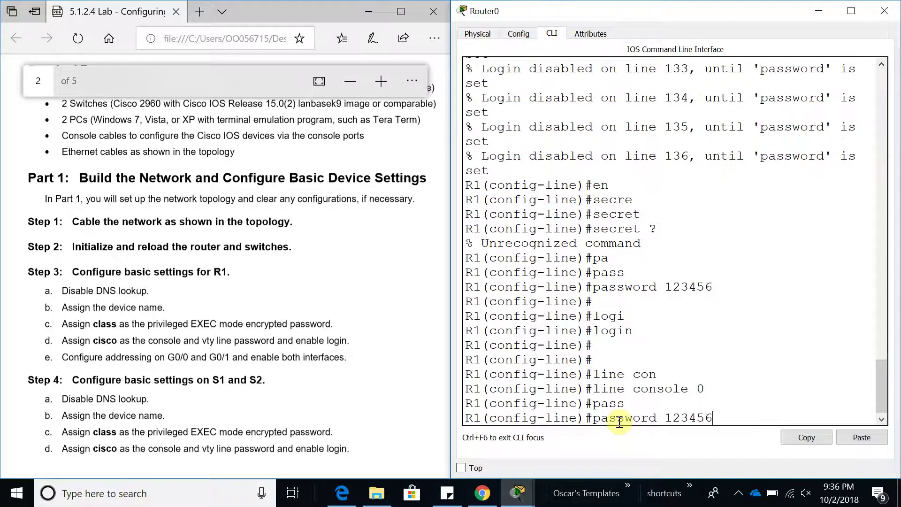
key(Return)
key(Return)
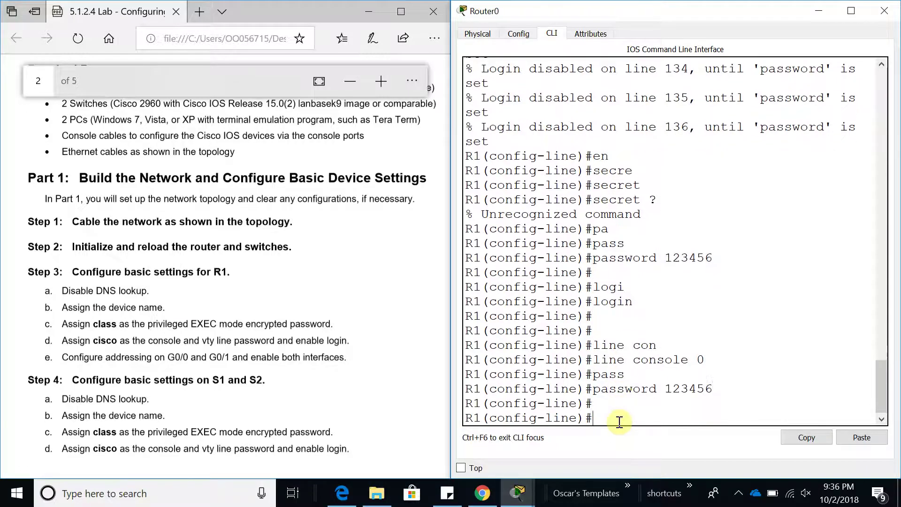
text(log)
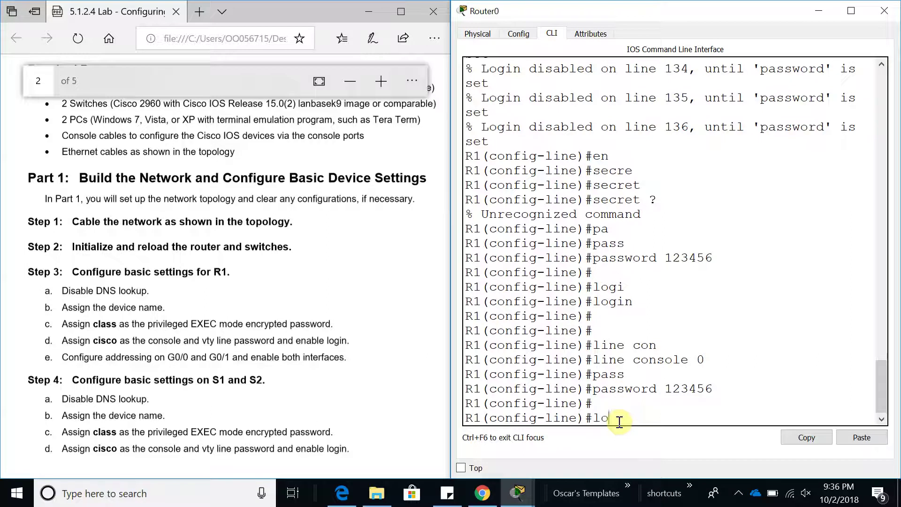
key(Tab)
text(in)
key(Return)
key(Return)
key(Return)
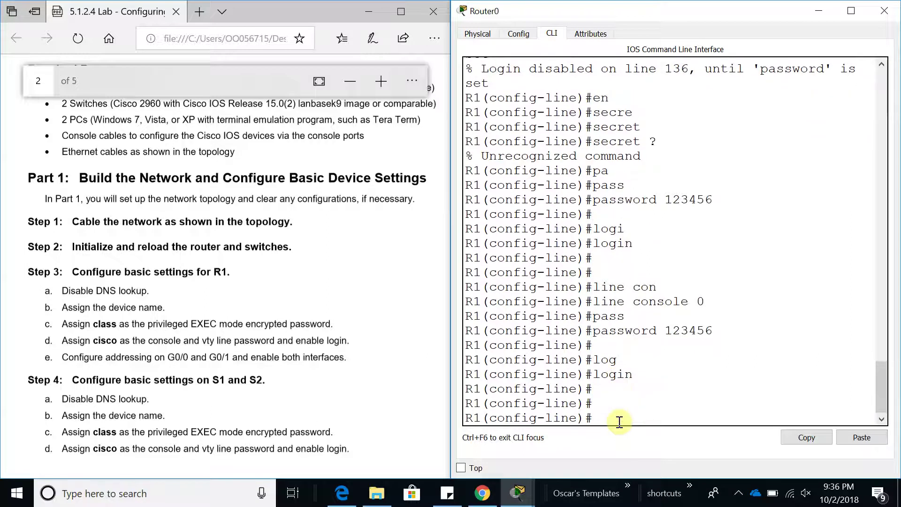
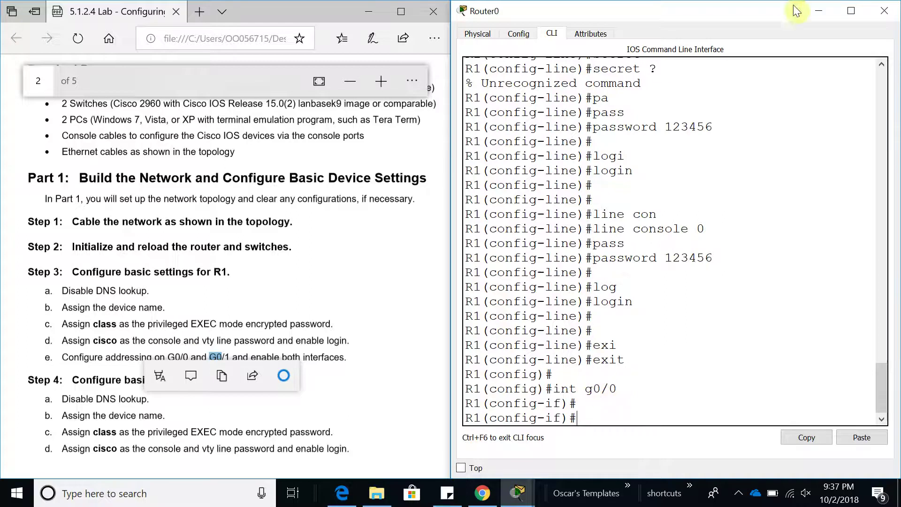
Step: Minimize Router0's CLI window so the logical topology is visible again
click(815, 12)
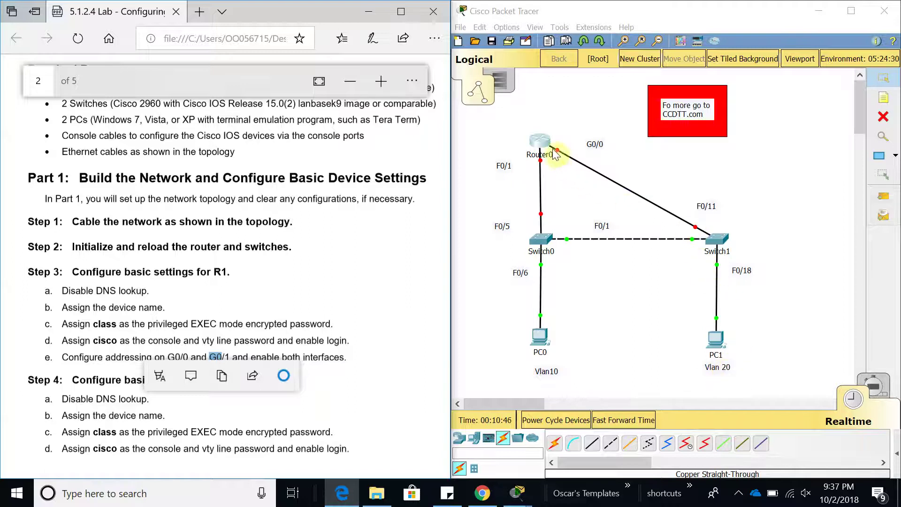
Step: Copy R1's G0/0 address 192.168.20.1 from the lab instructions PDF table
click(562, 122)
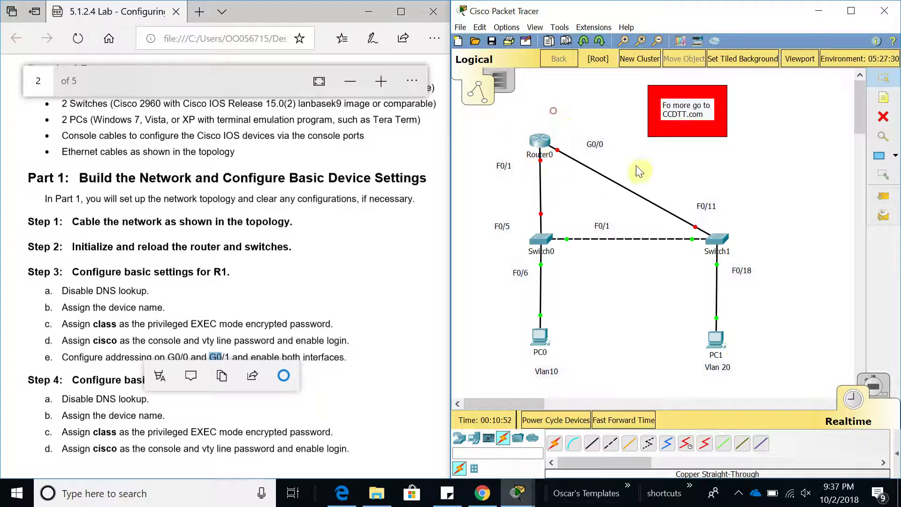
click(203, 262)
scroll(234, 291, up, 10)
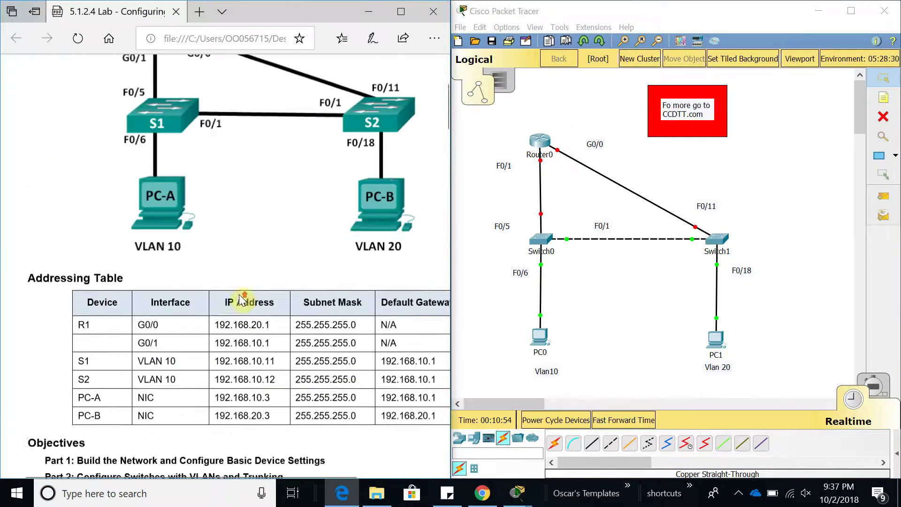
scroll(225, 277, down, 2)
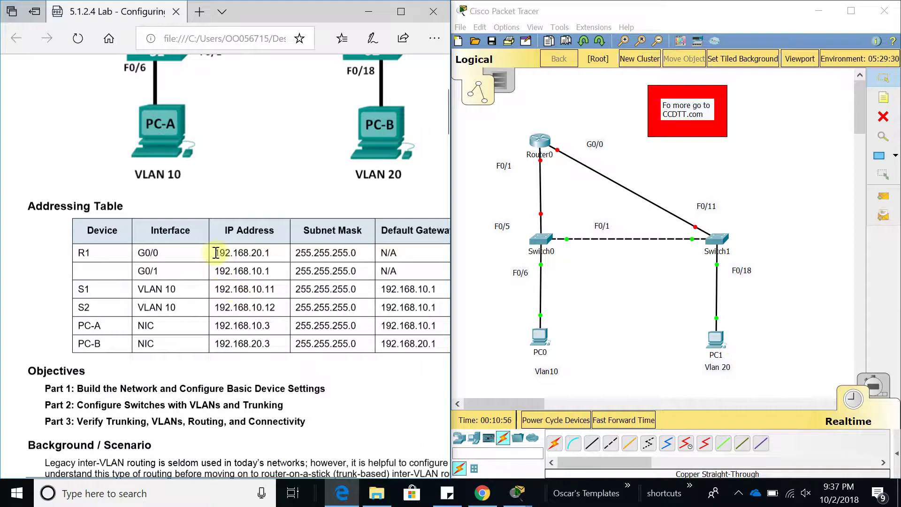
drag(217, 253, 280, 257)
right_click(258, 254)
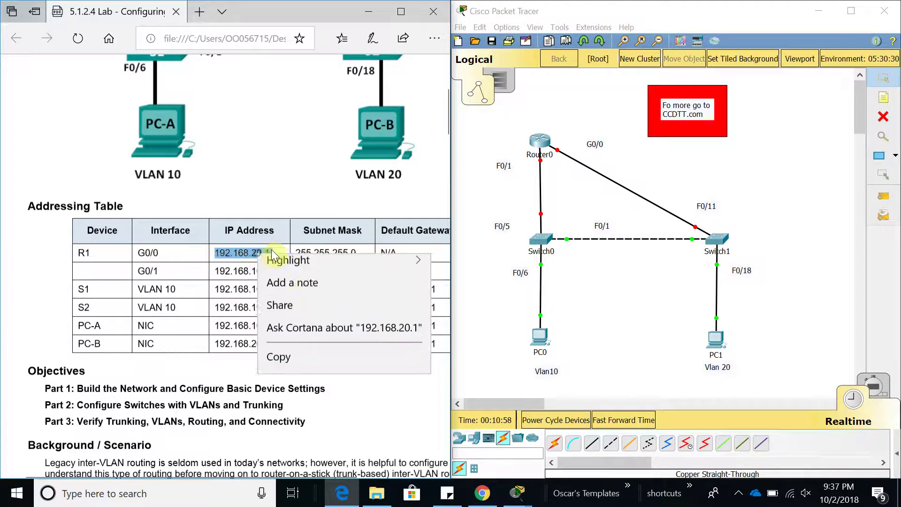
click(301, 362)
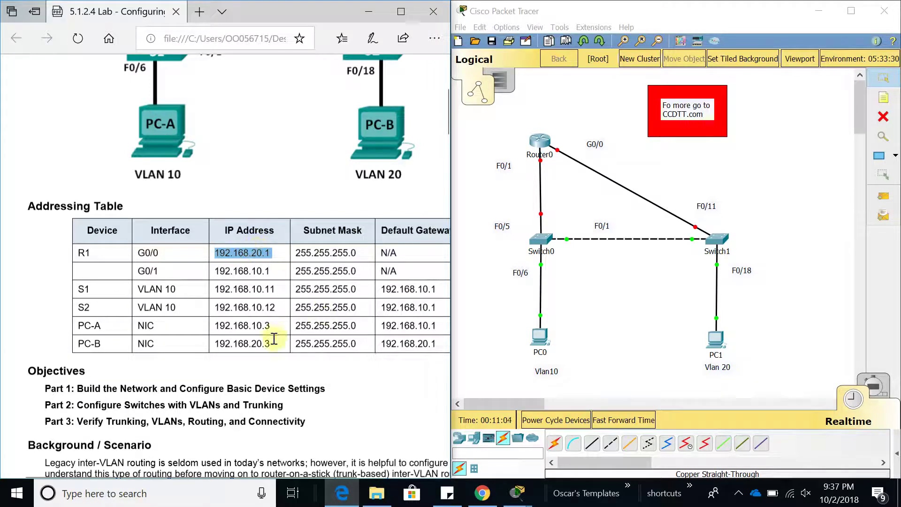
Step: Check PC1's IP address and subnet mask in its IP Configuration
click(711, 334)
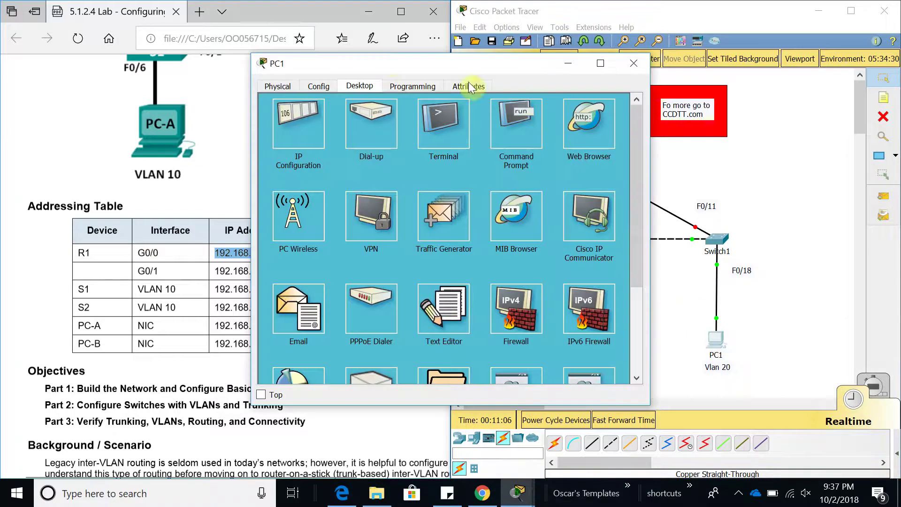
drag(551, 64, 785, 69)
click(525, 127)
click(662, 153)
click(683, 168)
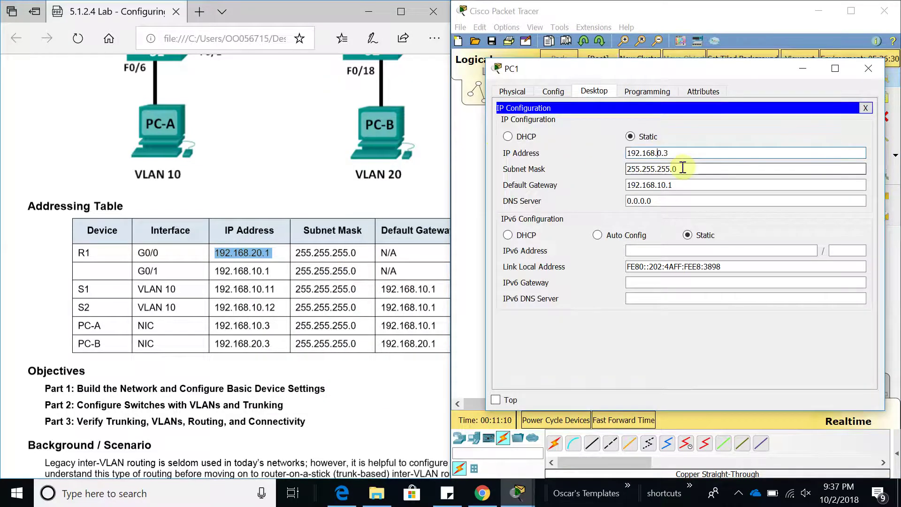
click(868, 68)
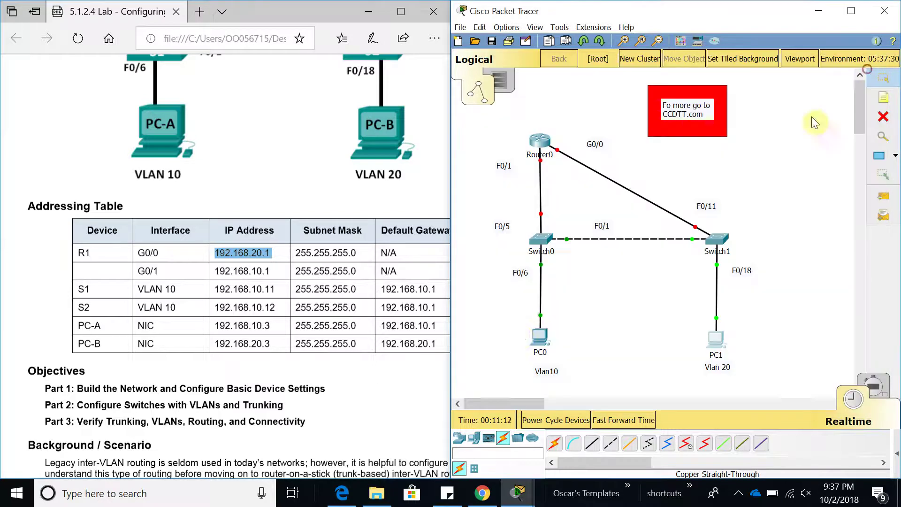
Step: Change PC0's IP address to 192.168.10.3, then reopen Router0's command line
click(540, 337)
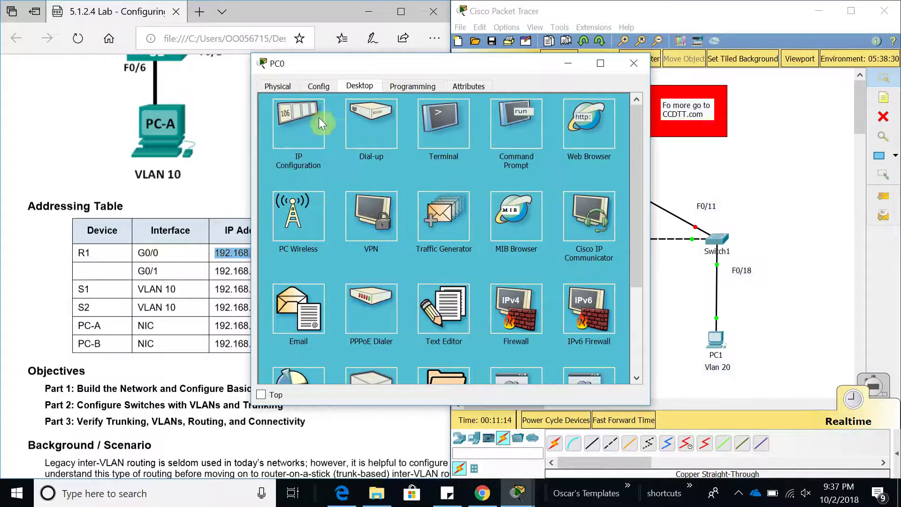
click(305, 127)
click(442, 147)
key(BackSpace)
text(3)
click(634, 63)
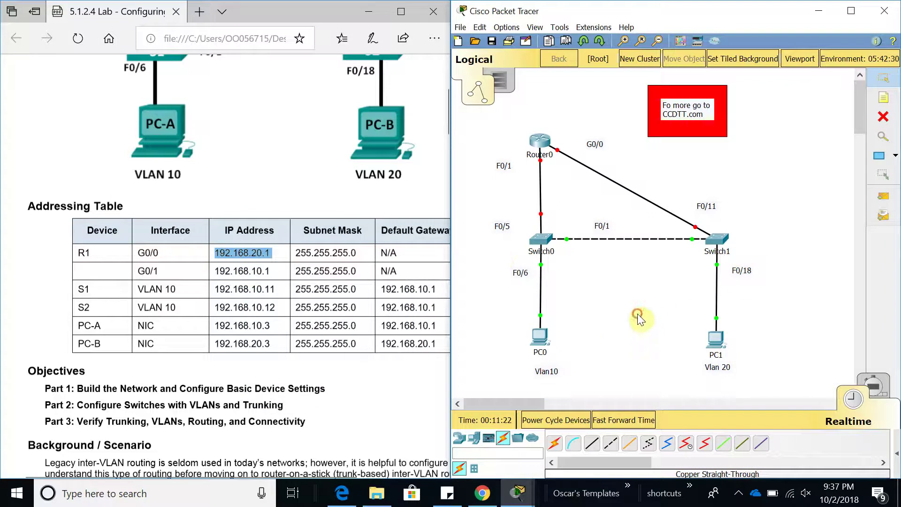
click(540, 143)
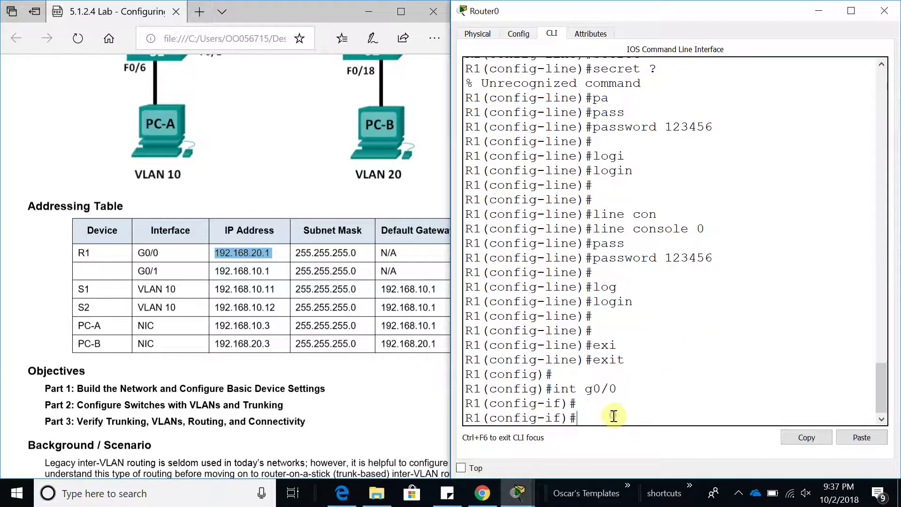
Step: Assign 192.168.20.1 255.255.255.0 to R1's G0/0 interface
key(Tab)
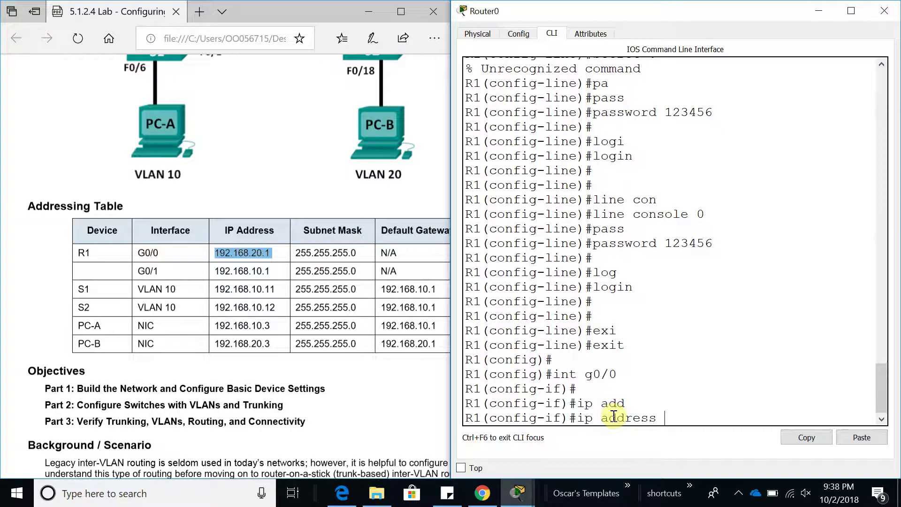
click(863, 438)
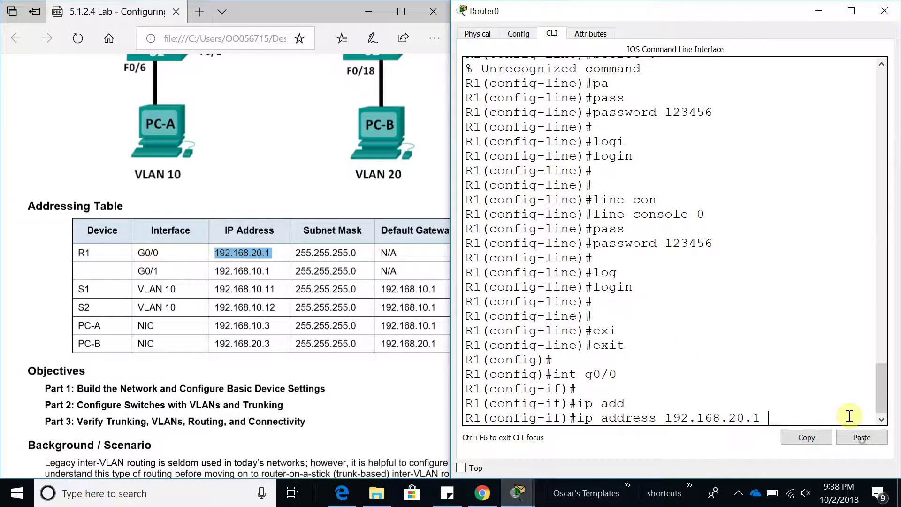
text(255.255.255.0)
key(Return)
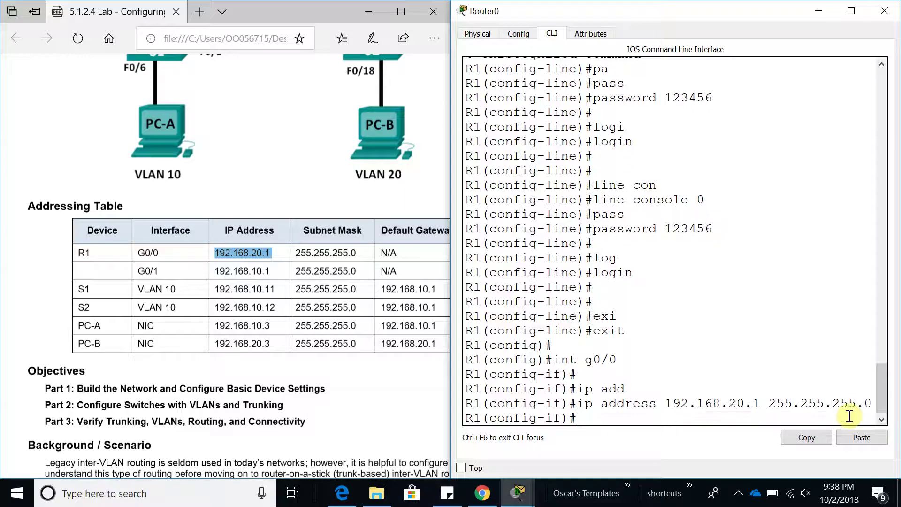
key(Return)
key(Return)
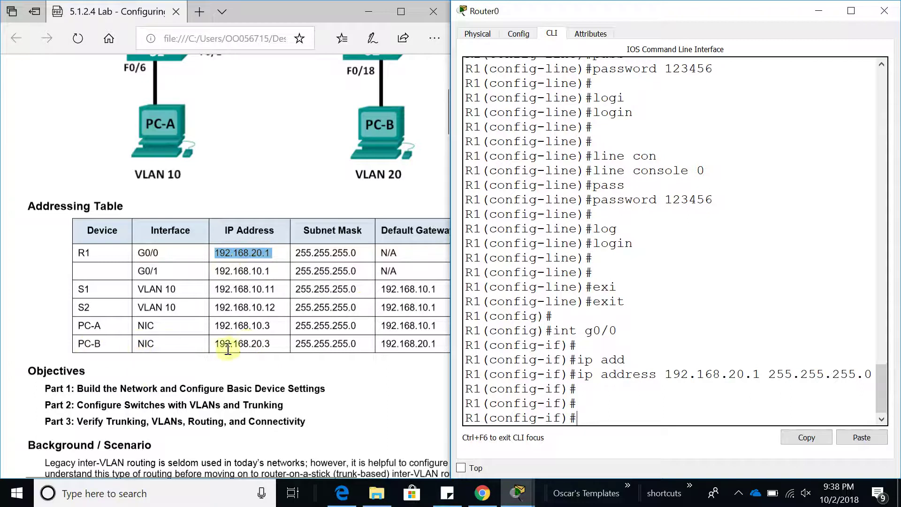
Step: Enter G0/1 and assign it 192.168.10.1 255.255.255.0
click(267, 345)
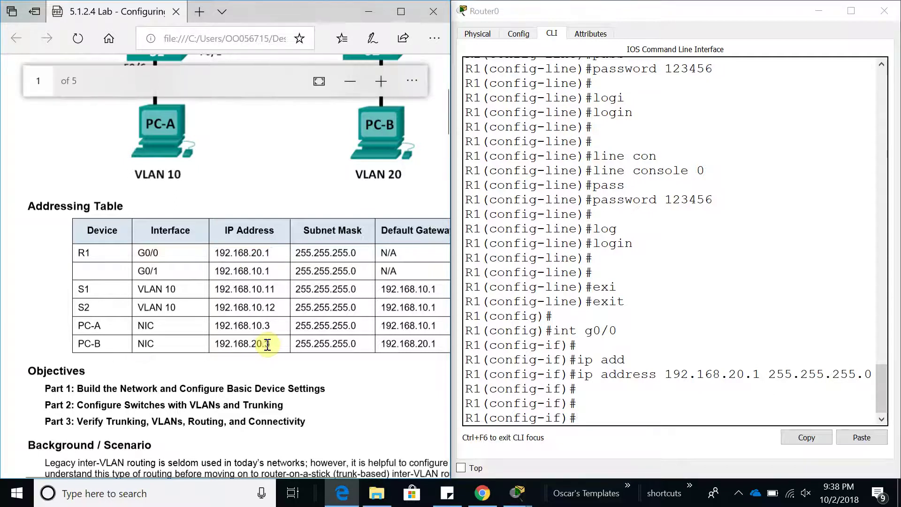
click(614, 417)
key(Up)
key(Up)
key(BackSpace)
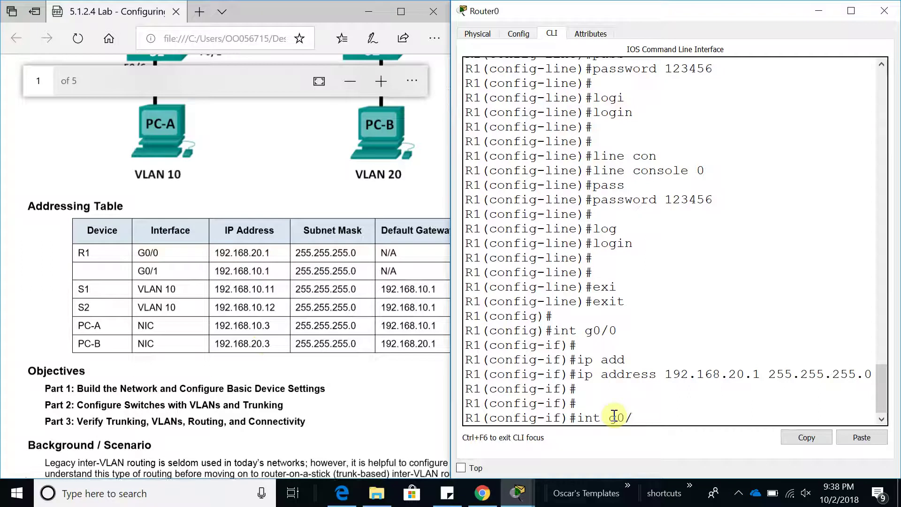
text(1)
key(Return)
key(Up)
key(Up)
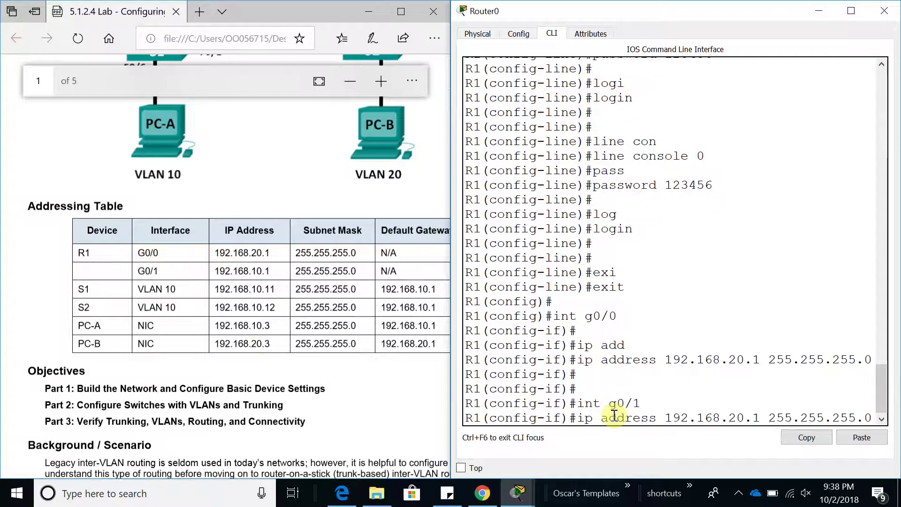
key(BackSpace)
text(1)
key(Return)
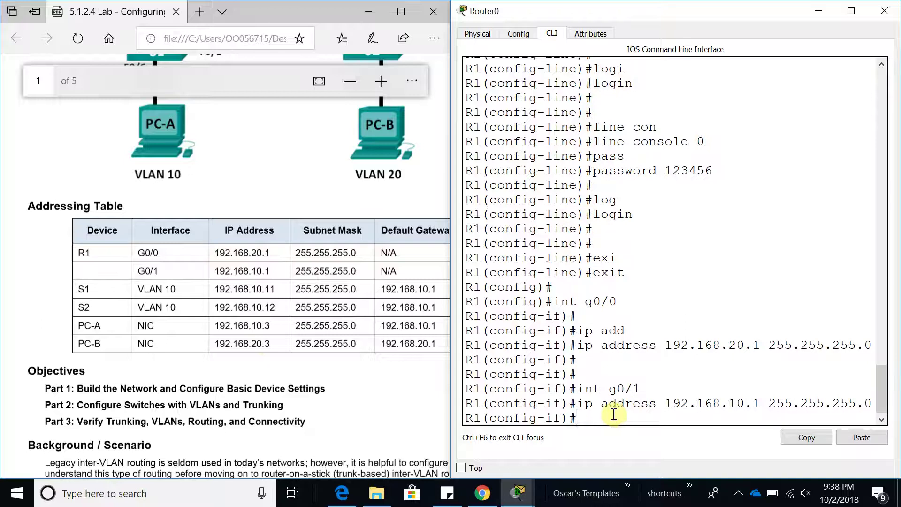
Step: Run no shutdown on G0/1 and then G0/0 to bring both interfaces up
text(no shu)
key(Tab)
key(Return)
key(Up)
key(Up)
key(Up)
key(BackSpace)
text(0)
key(Return)
text(no shu)
key(Tab)
key(Return)
key(Return)
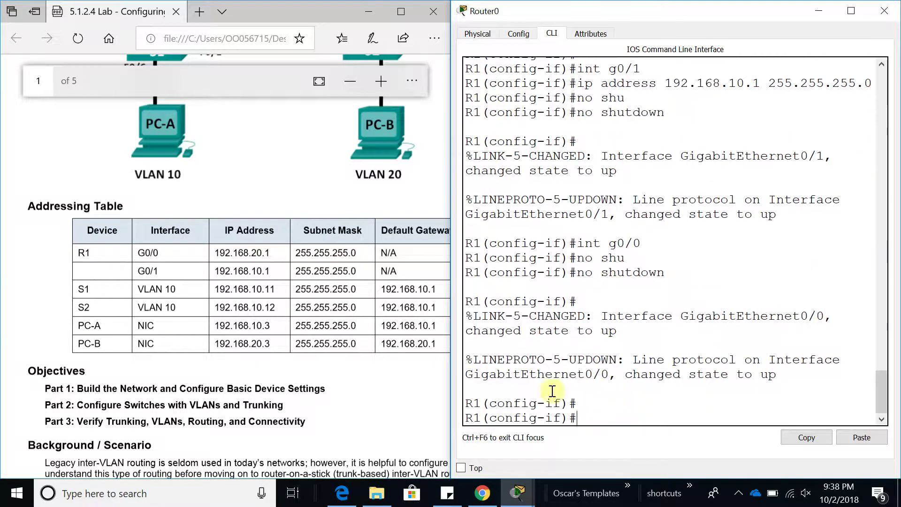
scroll(220, 291, down, 3)
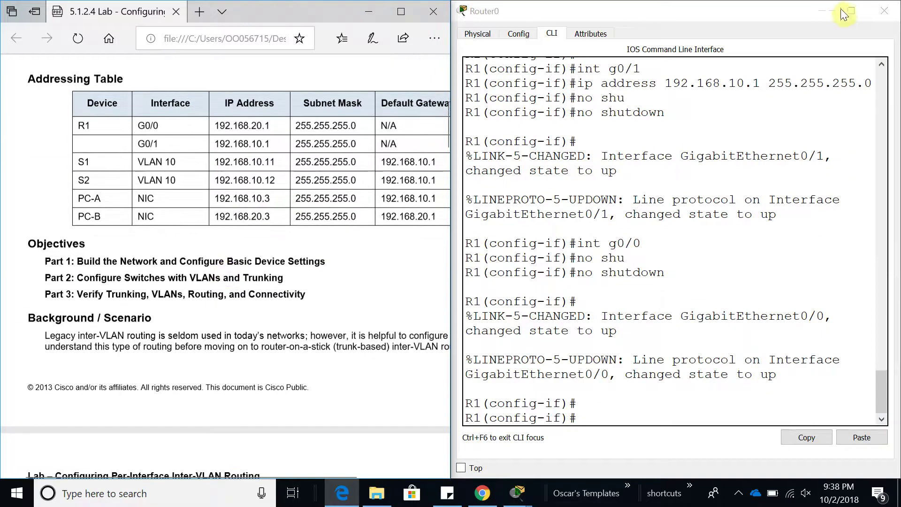
Step: Check the topology links and lab instructions, then close Router0's console window
click(822, 11)
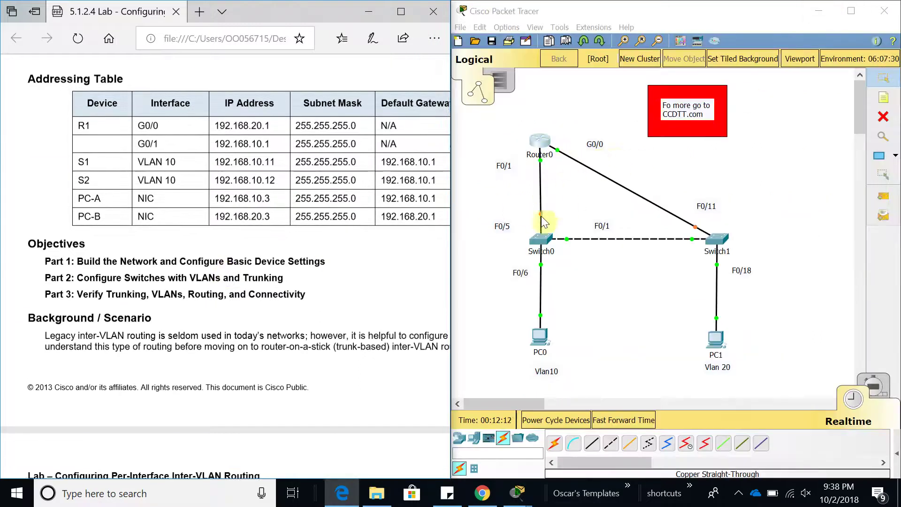
click(540, 142)
click(201, 177)
scroll(197, 181, down, 6)
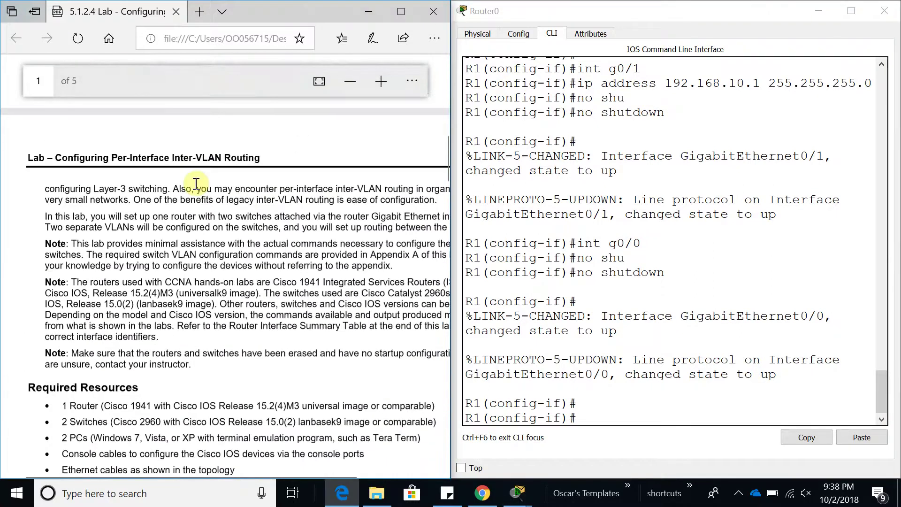
scroll(196, 183, down, 10)
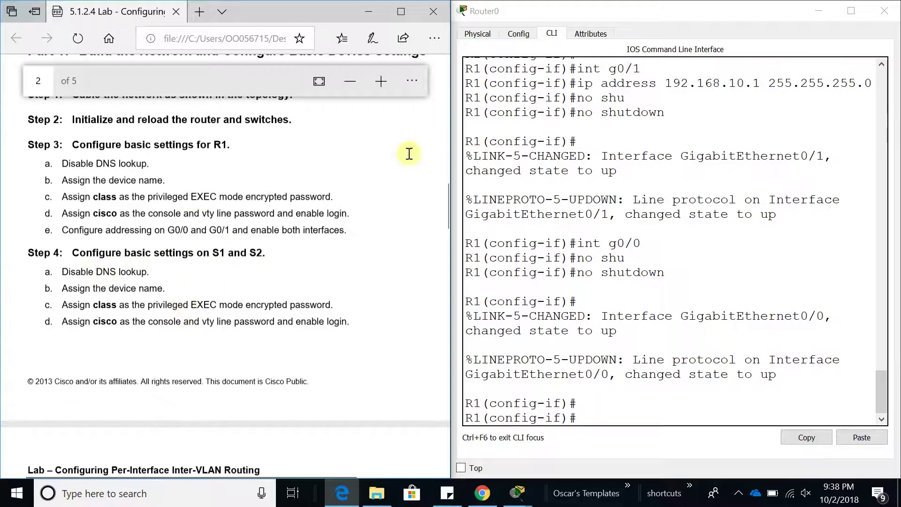
click(884, 10)
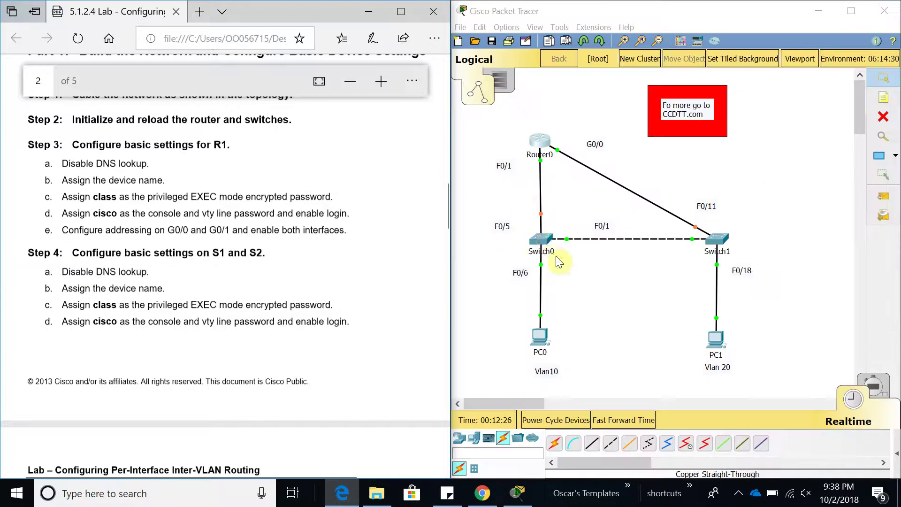
Step: Rename the switches S1 and S2, then open S2's device window
click(552, 252)
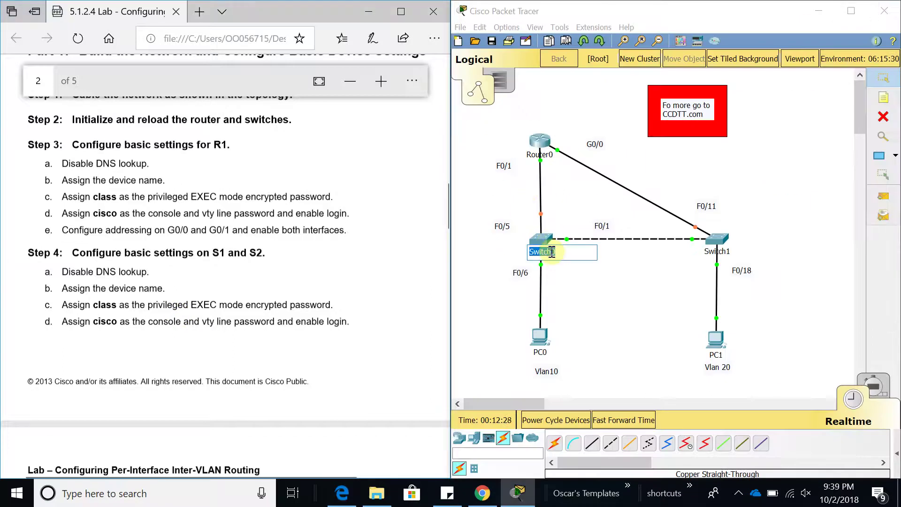
text(S1)
click(719, 251)
text(S2)
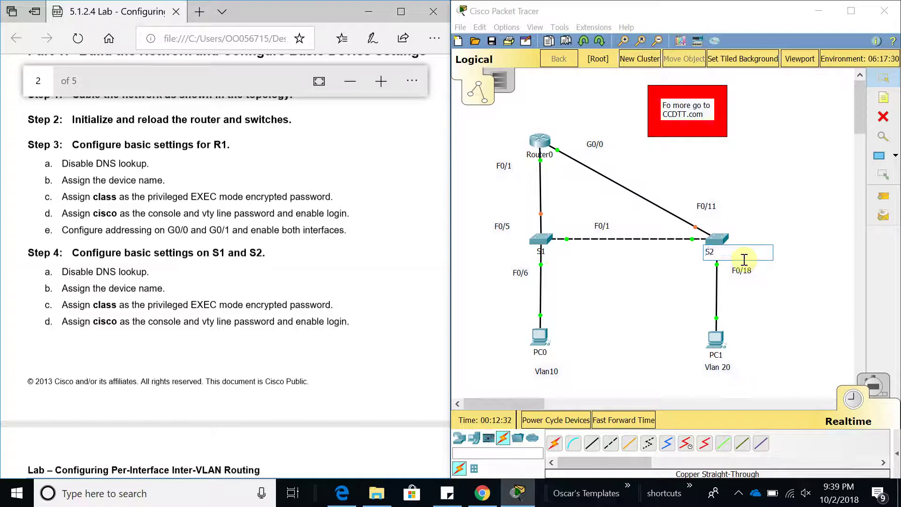
click(749, 211)
click(727, 243)
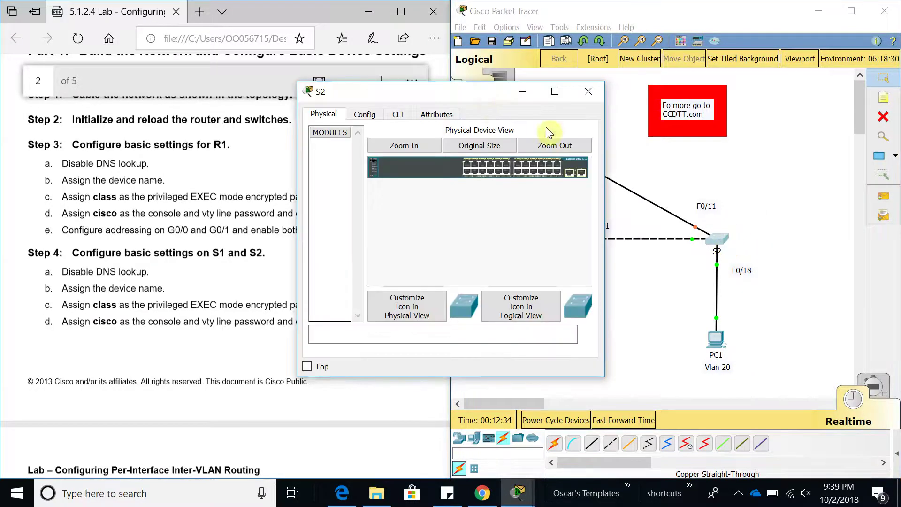
Step: Dock S2's window and enter privileged and global configuration mode in its CLI
drag(438, 90, 670, 1)
drag(514, 11, 896, 91)
click(556, 33)
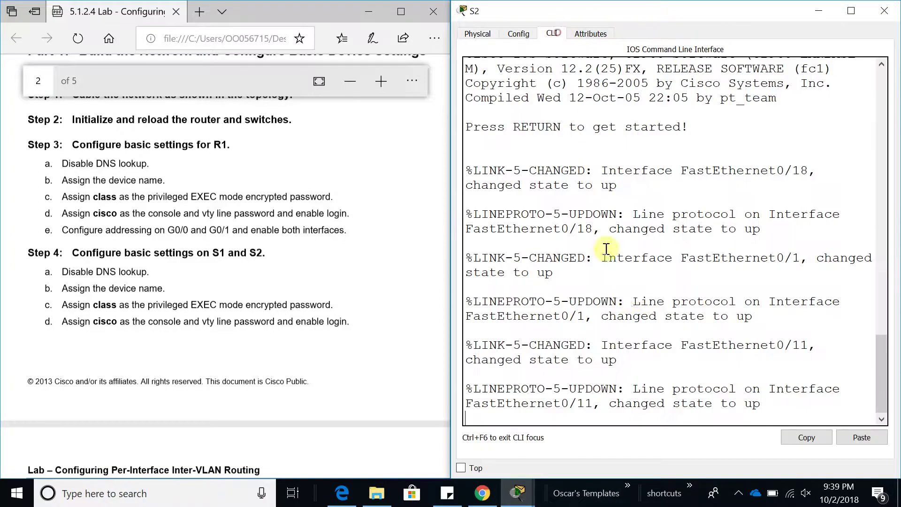
key(Return)
key(Return)
text(em)
key(Tab)
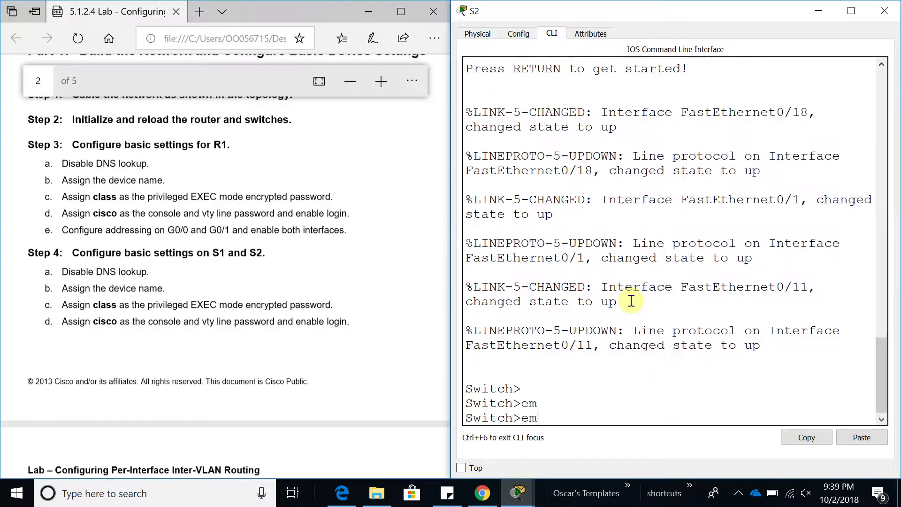
text(n)
key(Tab)
key(Return)
key(Return)
key(Return)
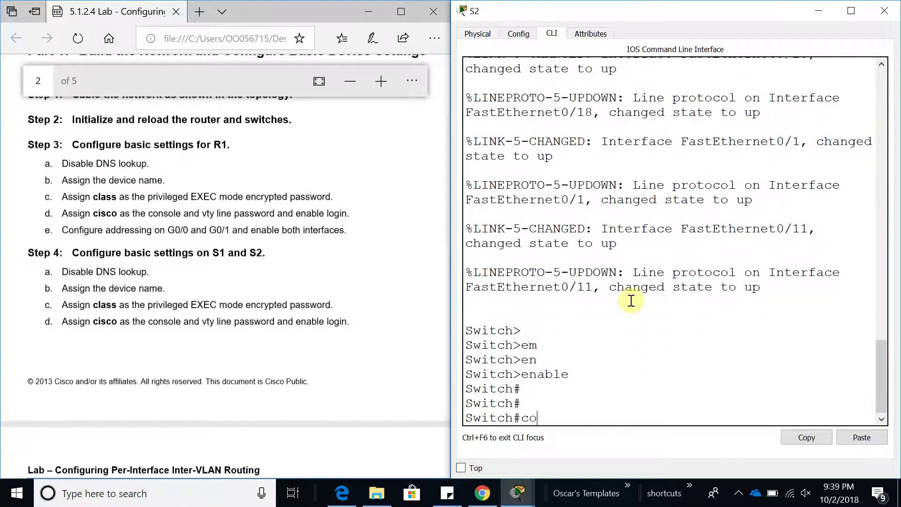
text(confi)
key(Tab)
key(Tab)
key(Return)
key(Return)
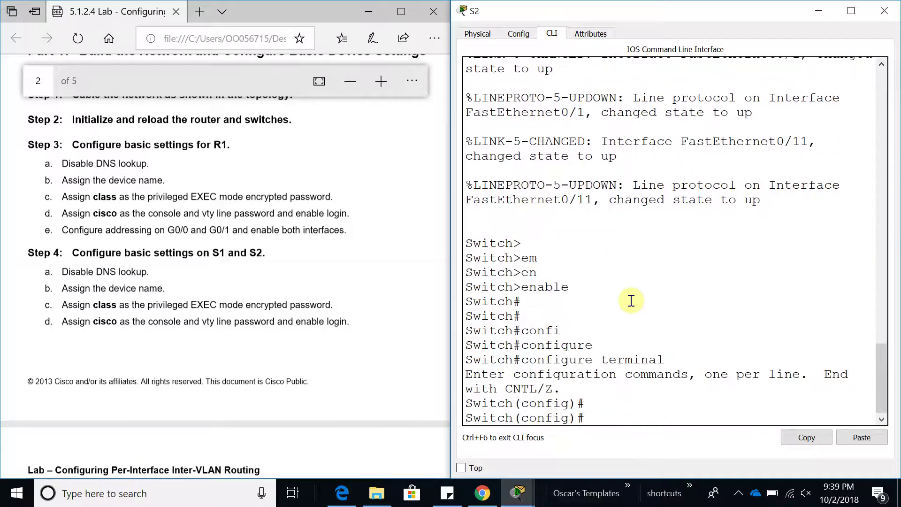
Step: Disable DNS lookup with no ip domain-lookup and set S2's enable secret
text(no ip domain-loo)
key(Tab)
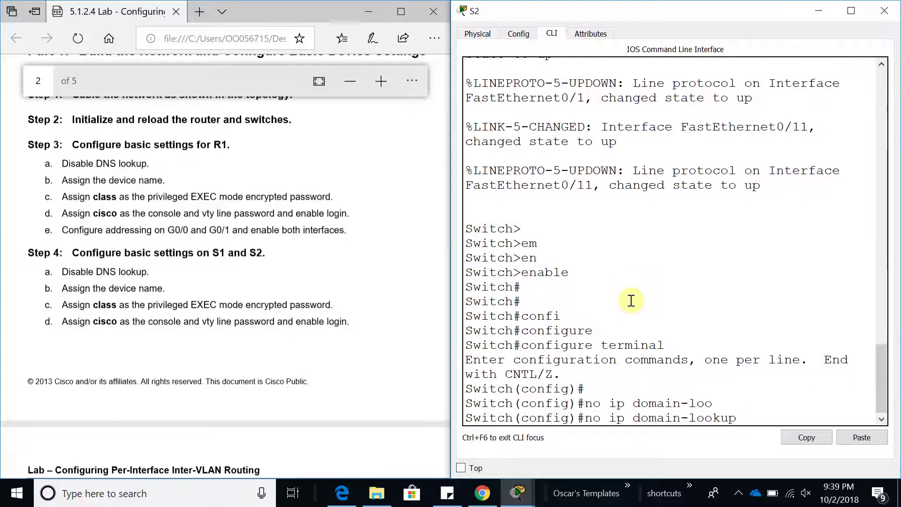
key(Return)
key(Return)
key(Return)
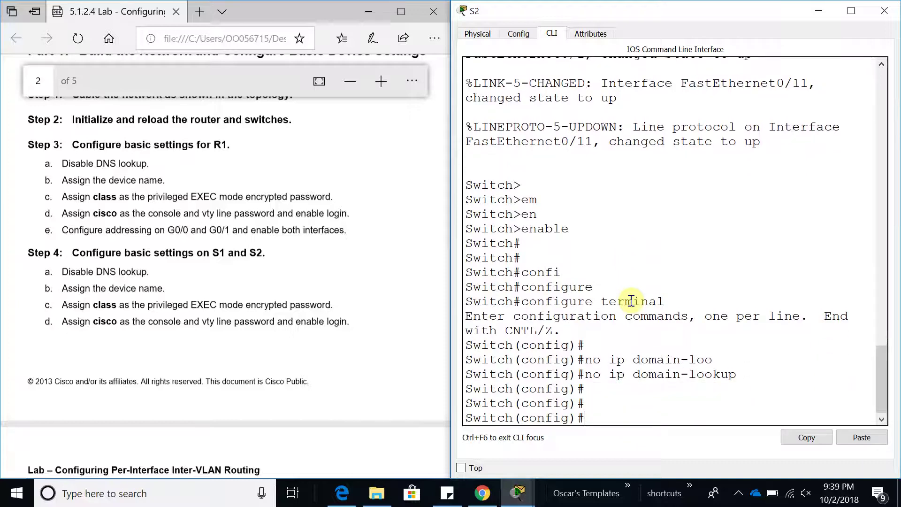
text(enable )
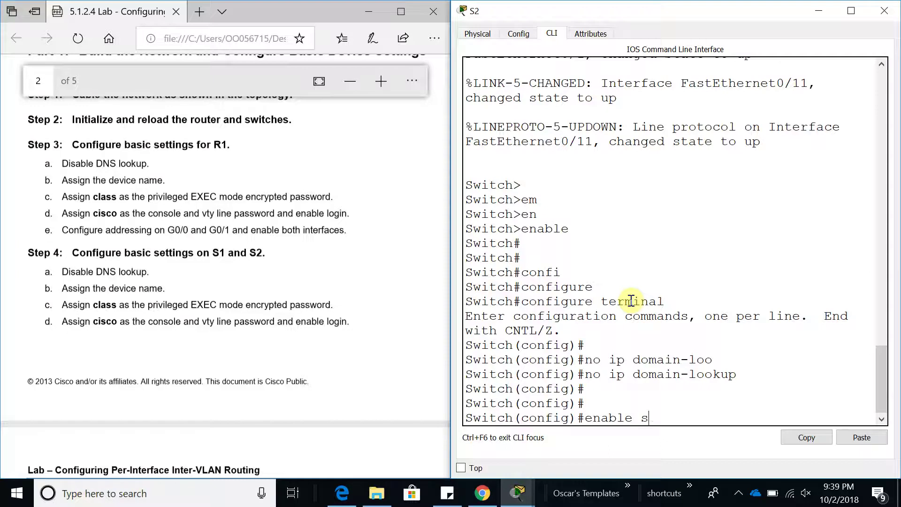
text(se)
key(Tab)
text(12345)
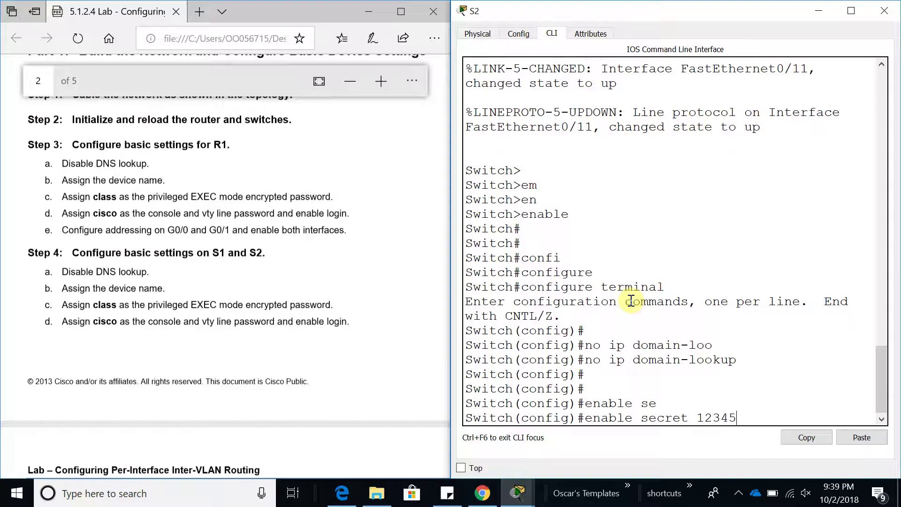
text(6)
key(Return)
key(Return)
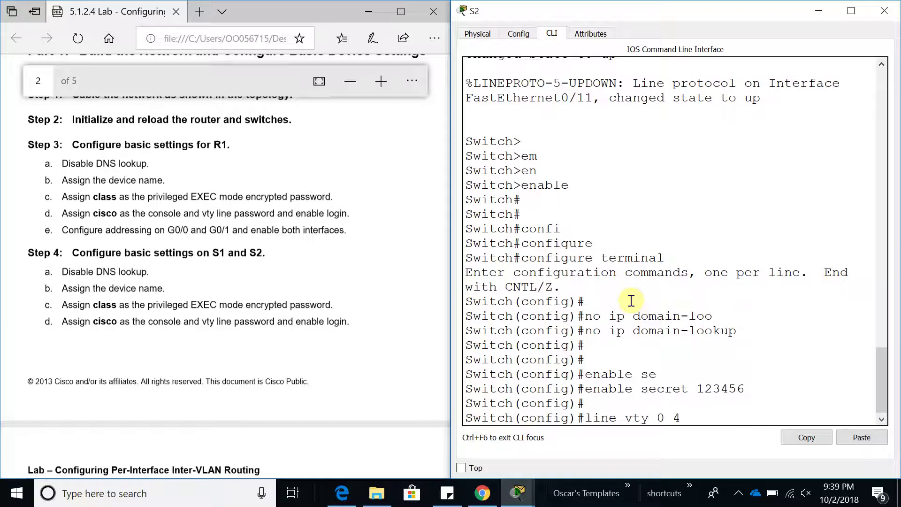
Step: Set a password and require login on S2's vty lines 0 to 4
key(Return)
text(pas)
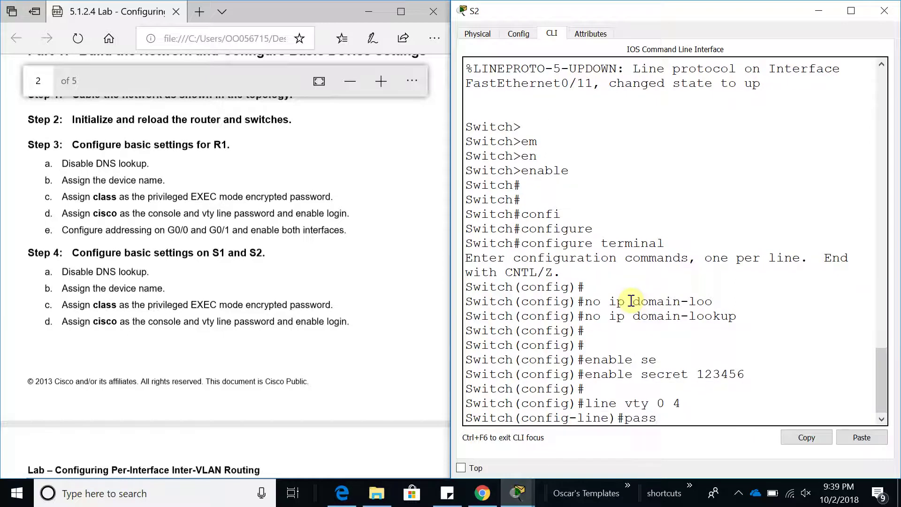
text(s)
key(Tab)
text(123456)
key(Return)
key(Return)
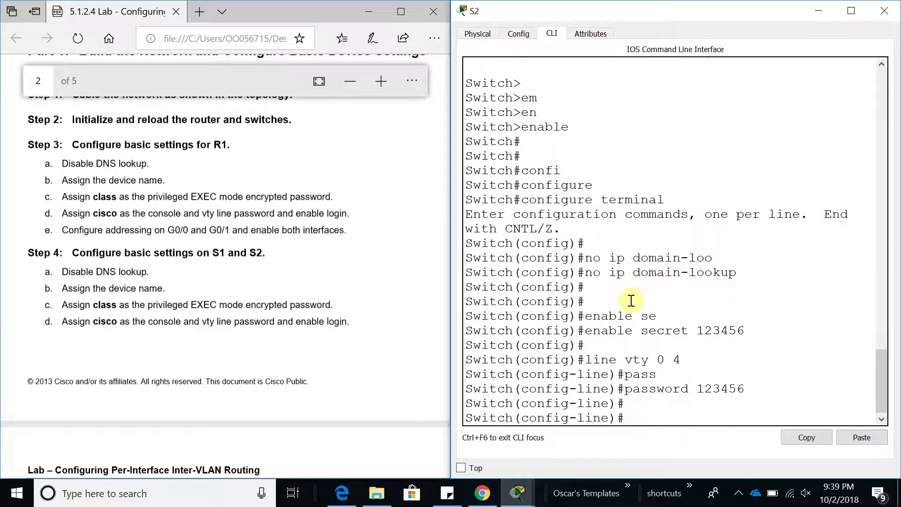
text(login)
key(Return)
Step: Set a password and require login on S2's console line 0
key(Return)
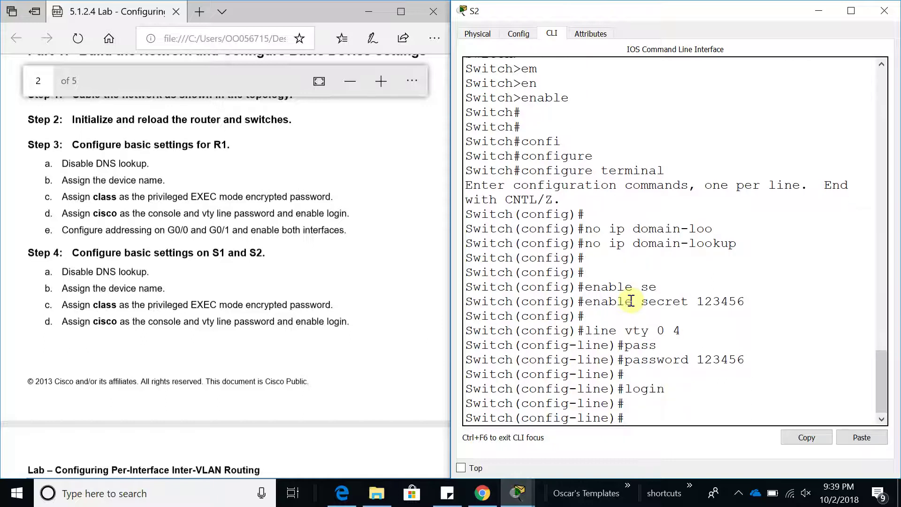
text(line console 0)
key(Return)
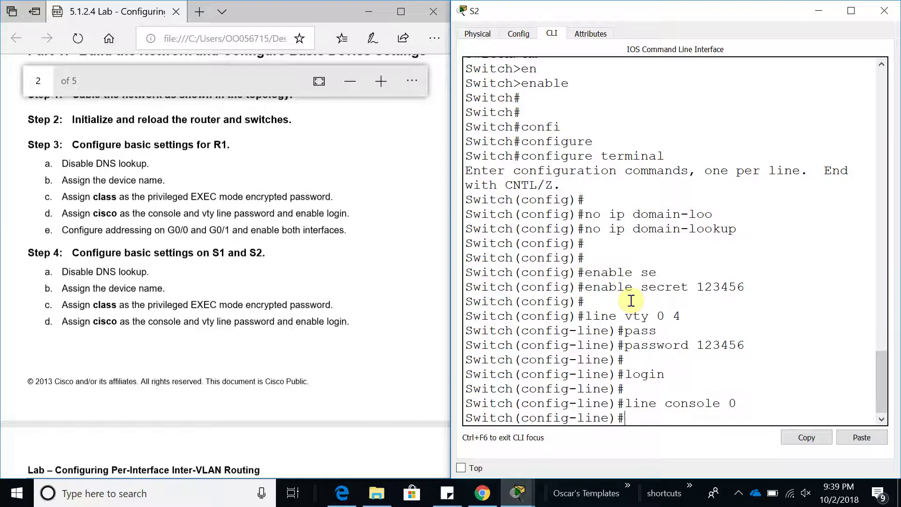
text(pas)
key(Tab)
text(123456)
key(Return)
text(logi)
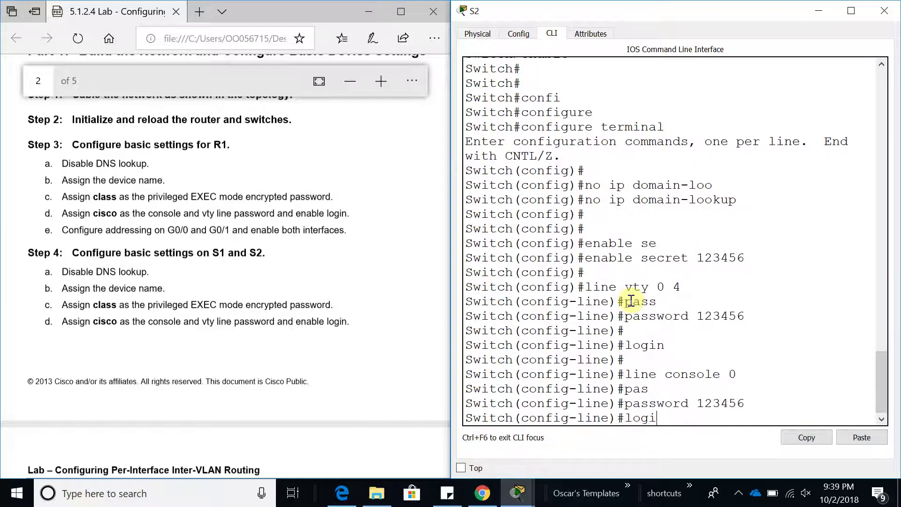
text(n)
key(Return)
key(Return)
key(Return)
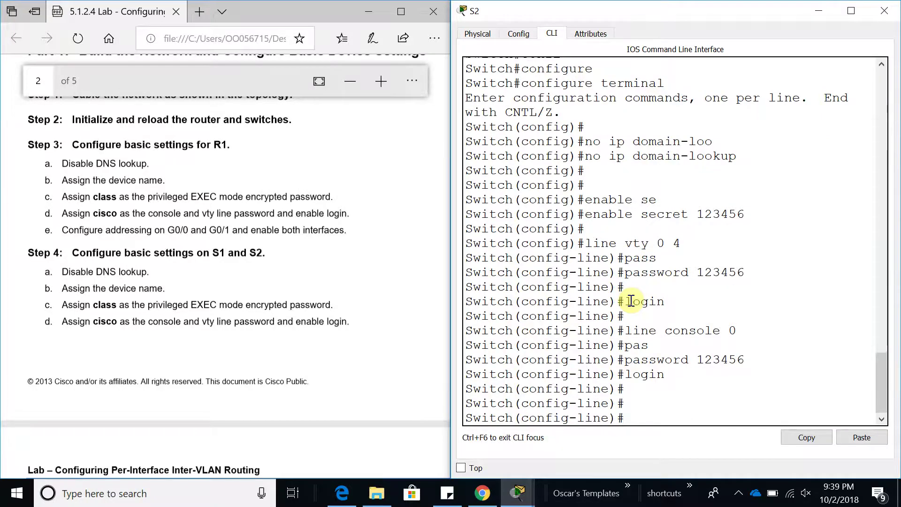
scroll(180, 310, down, 4)
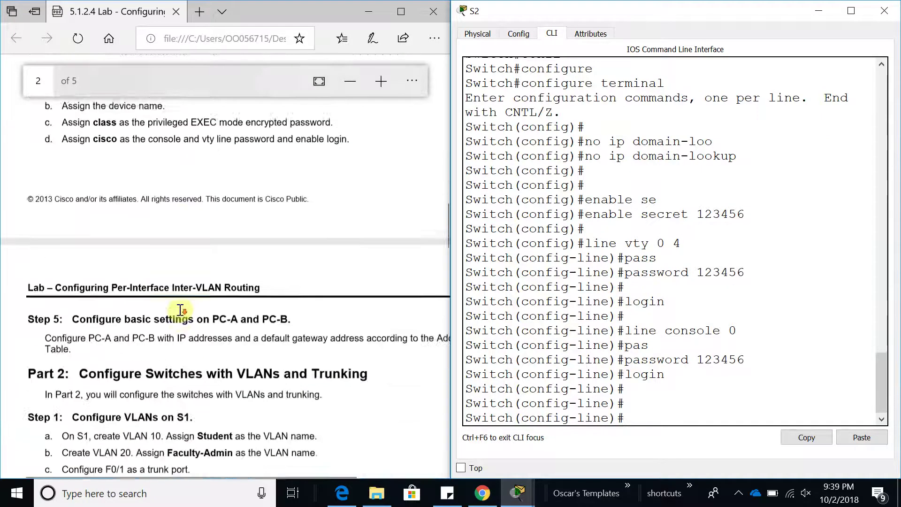
scroll(180, 311, up, 4)
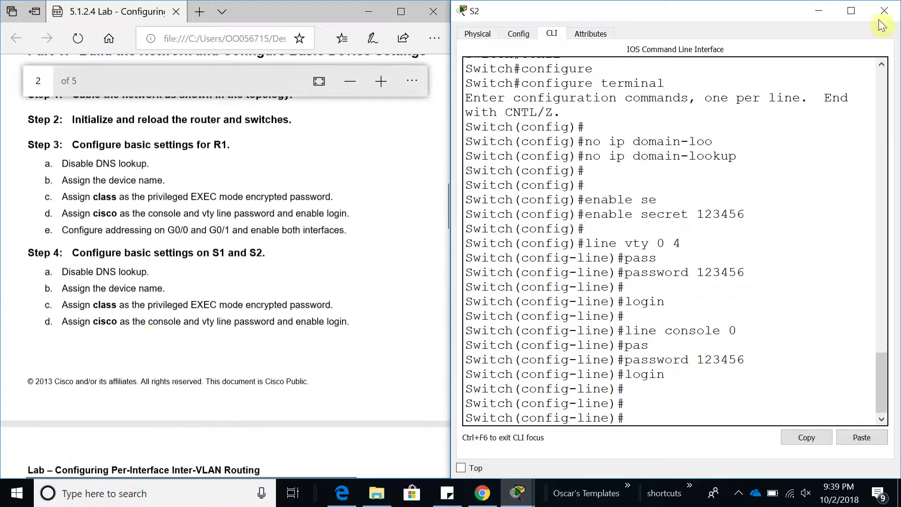
Step: Reopen S2's CLI, exit line configuration, and set hostname S2
click(886, 16)
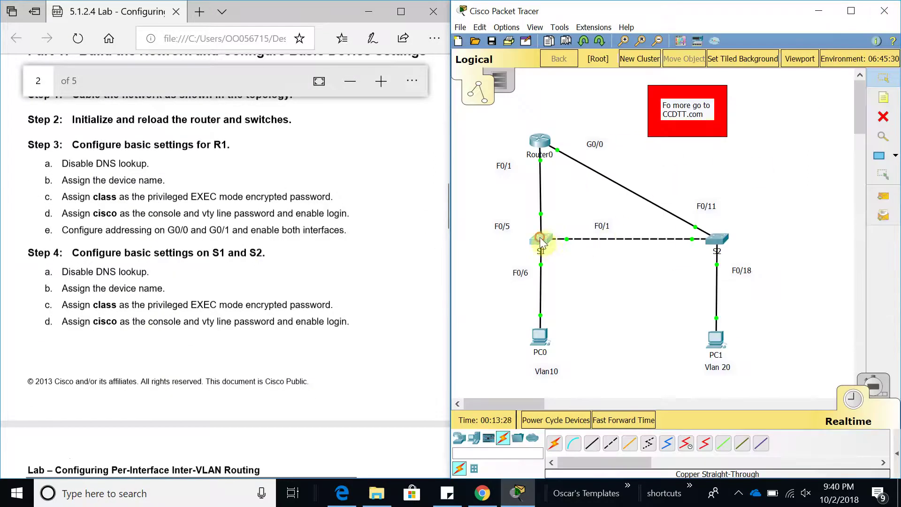
click(540, 240)
click(588, 91)
click(714, 247)
click(715, 244)
text(exit)
key(Return)
key(Return)
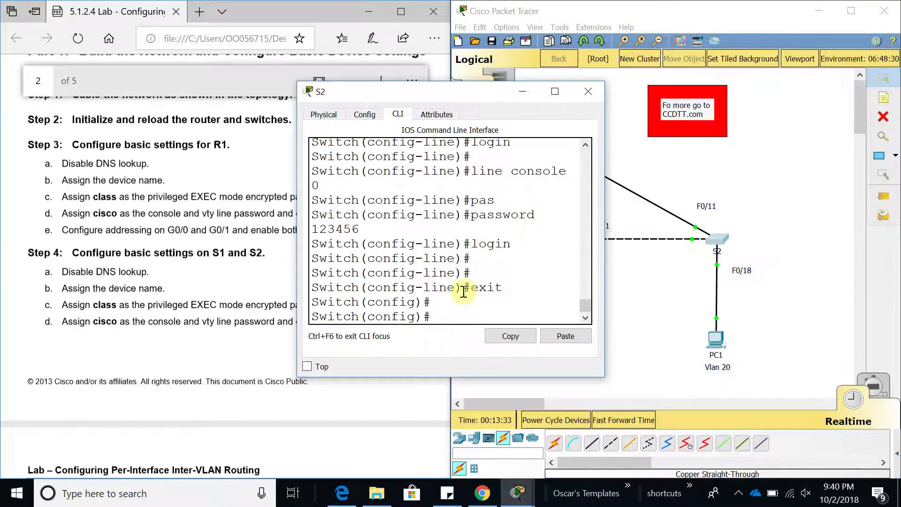
text(hos)
key(Tab)
text(S2)
key(Return)
key(Return)
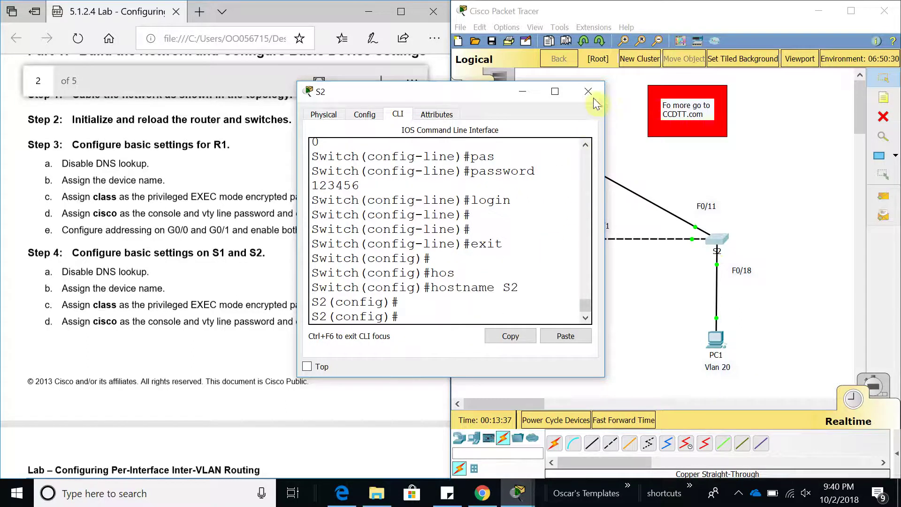
Step: Close S2 and open S1's device window docked on the right half
click(588, 91)
click(541, 239)
drag(483, 101, 900, 119)
Step: Enter privileged EXEC and then global configuration mode on S1's console
click(552, 33)
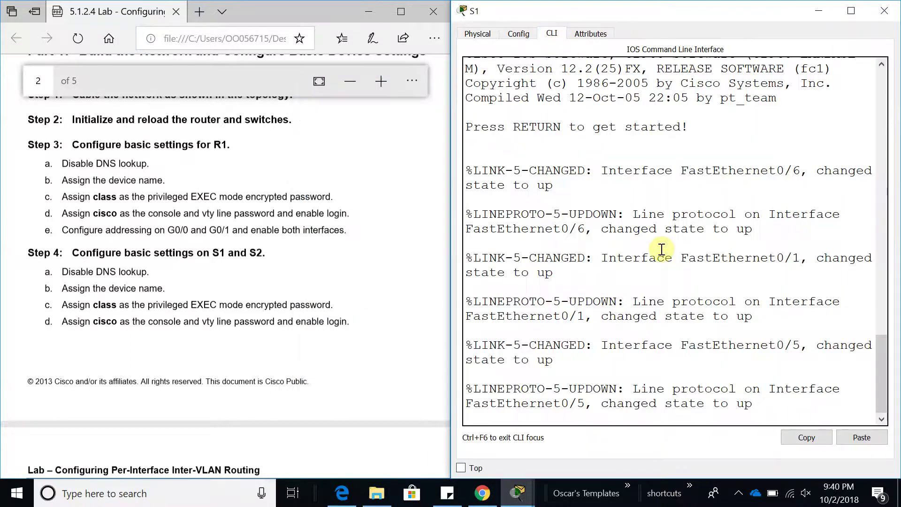
key(Return)
text(en)
key(Tab)
key(Return)
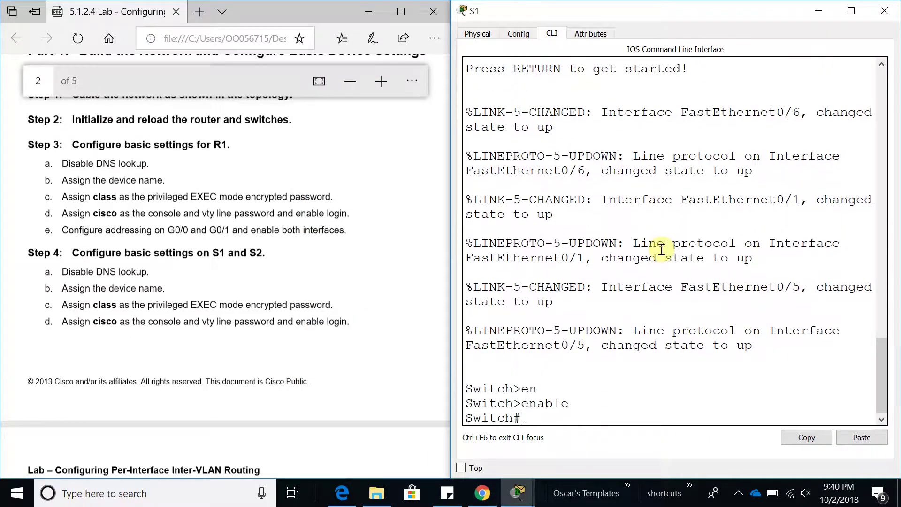
text(confi)
key(Tab)
text(t)
key(Tab)
key(Return)
key(Return)
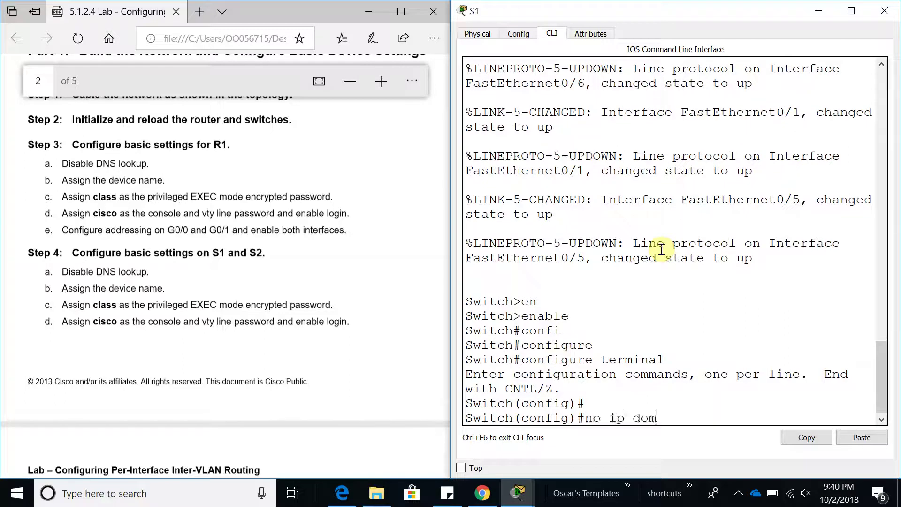
Step: Disable DNS domain lookup and set the switch hostname to S1
text(no ip domain-loo)
key(Tab)
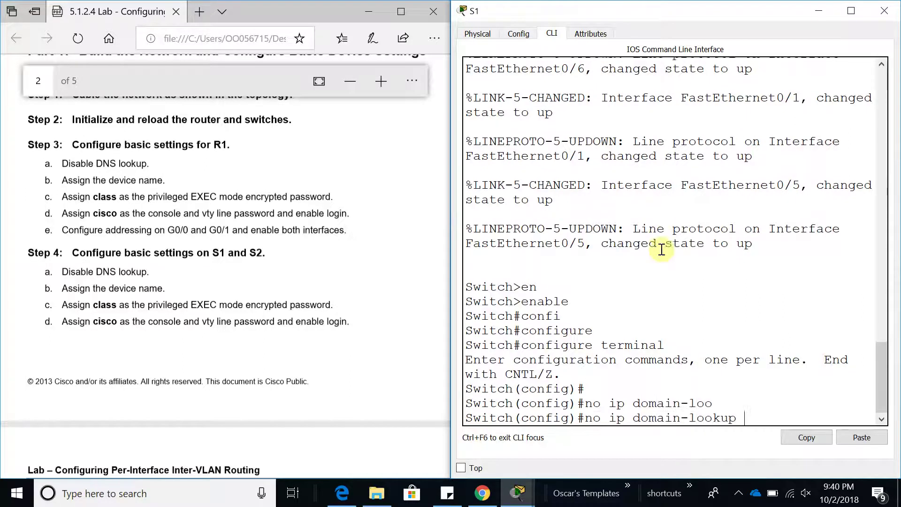
key(Return)
key(Return)
key(Return)
text(ho)
key(Tab)
text(S1)
key(Return)
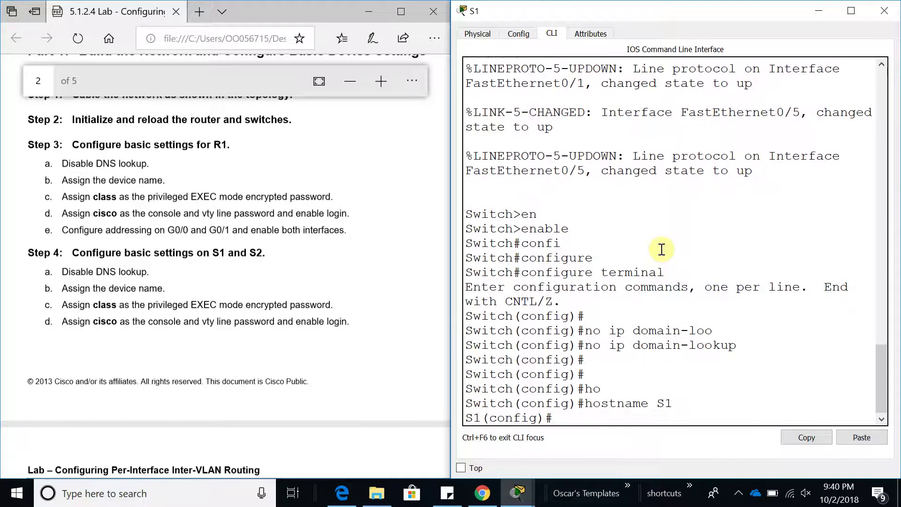
key(Return)
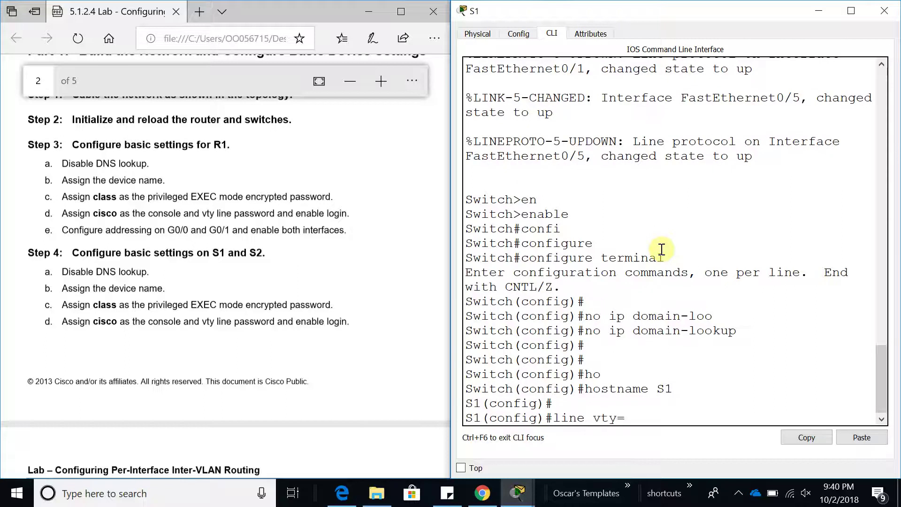
Step: Set an enable secret password on S1
key(BackSpace)
key(BackSpace)
key(BackSpace)
key(BackSpace)
key(BackSpace)
key(BackSpace)
key(BackSpace)
key(BackSpace)
text(enable se)
key(Tab)
text(12346)
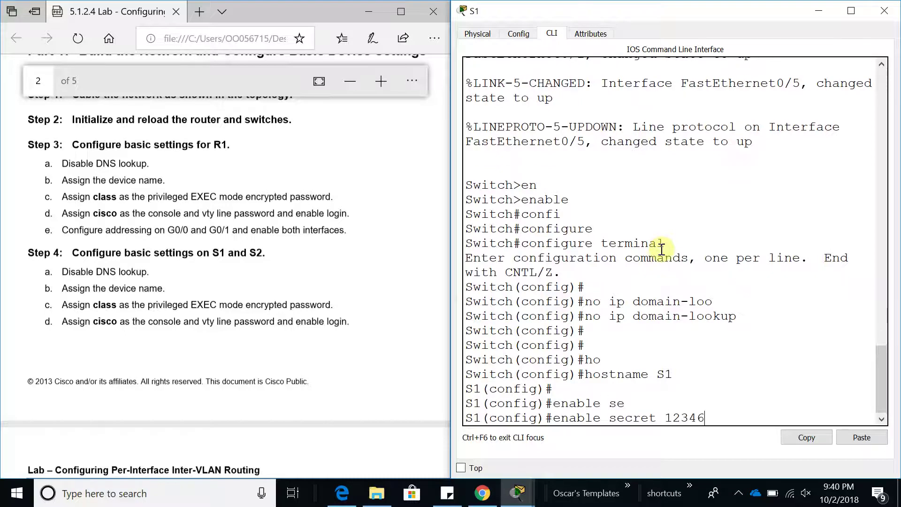
text(56)
key(Return)
Step: Give line console 0 a password and require login
key(Return)
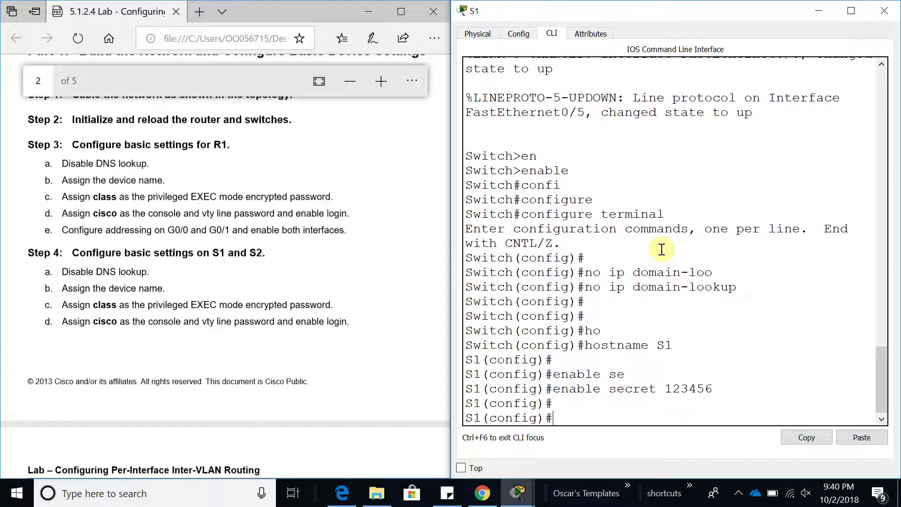
text(line conso)
key(Tab)
text(0)
key(Return)
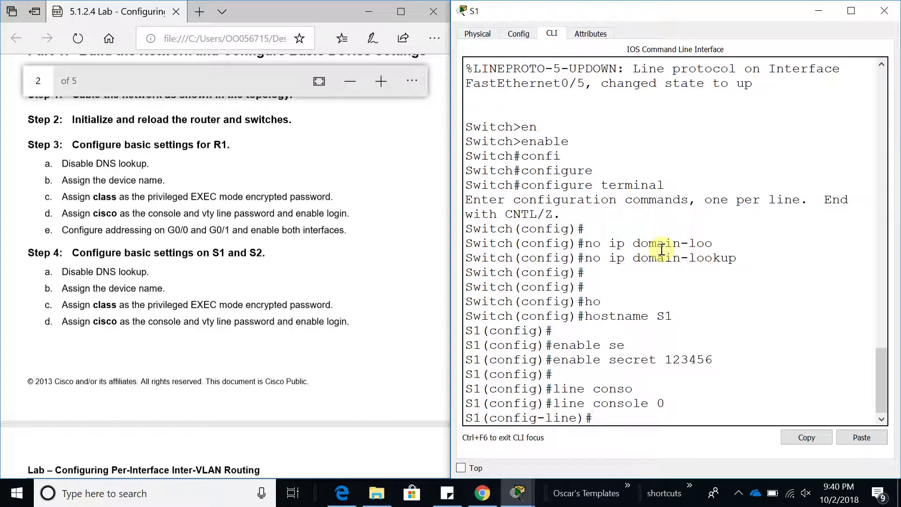
text(pa)
key(Tab)
text(s)
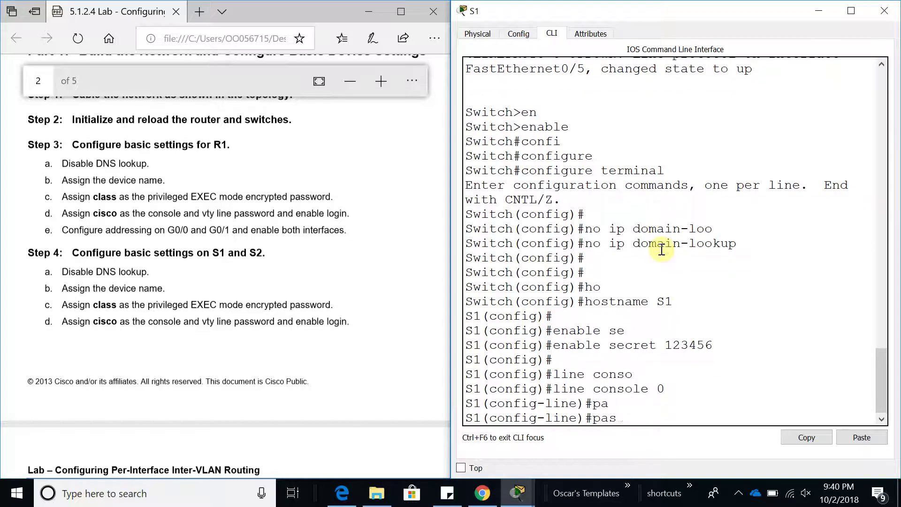
text(s)
key(Tab)
text(123456)
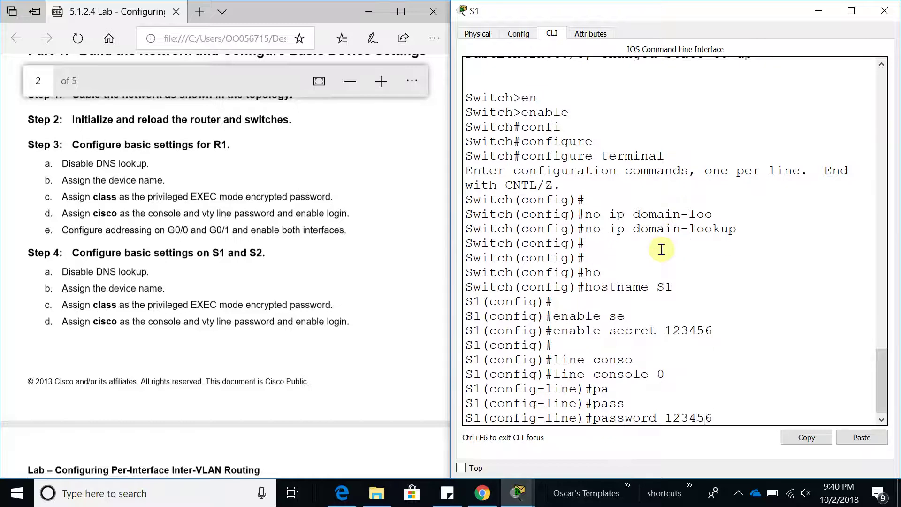
key(Return)
key(Return)
text(login)
key(Return)
key(Return)
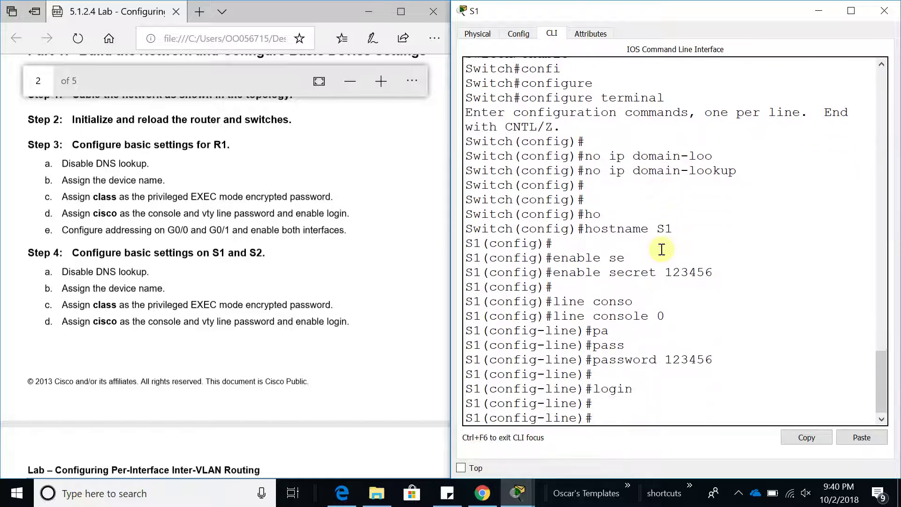
Step: Give line vty 0 4 a password with login, then exit back to global configuration
text(line)
text( vty 0 4)
key(Return)
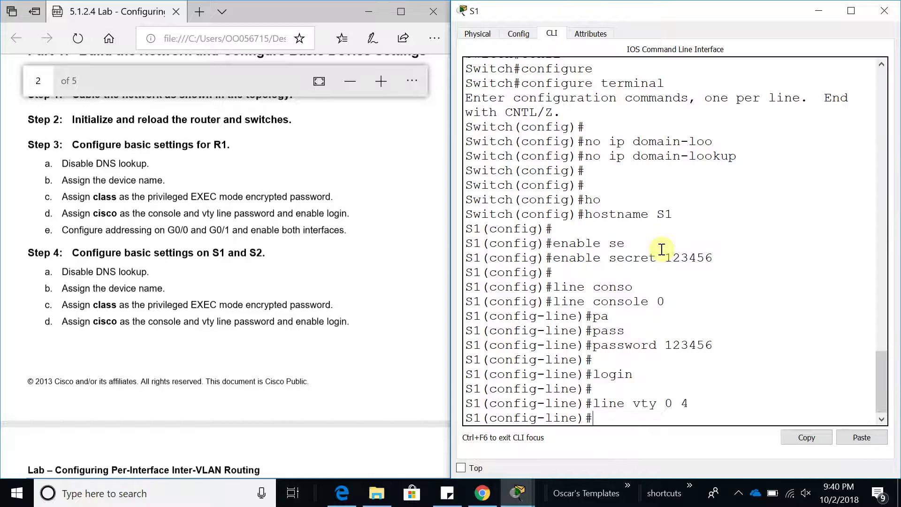
text(pass)
key(Tab)
text(123456)
key(Return)
key(Return)
text(log)
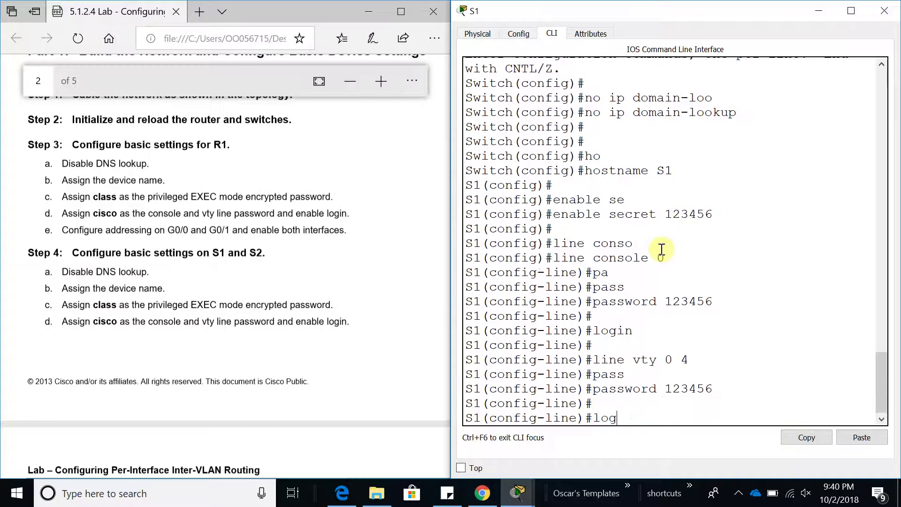
text(in)
key(Return)
key(Return)
text(exi)
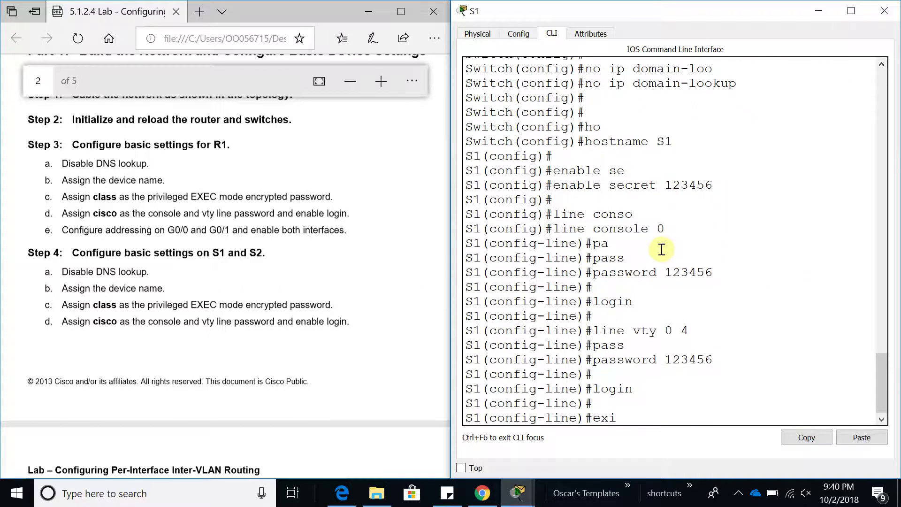
text(t)
key(Return)
key(Return)
click(141, 299)
Step: Create VLAN 10 on S1 and name it Student
scroll(141, 299, down, 5)
scroll(197, 226, up, 4)
scroll(254, 207, down, 7)
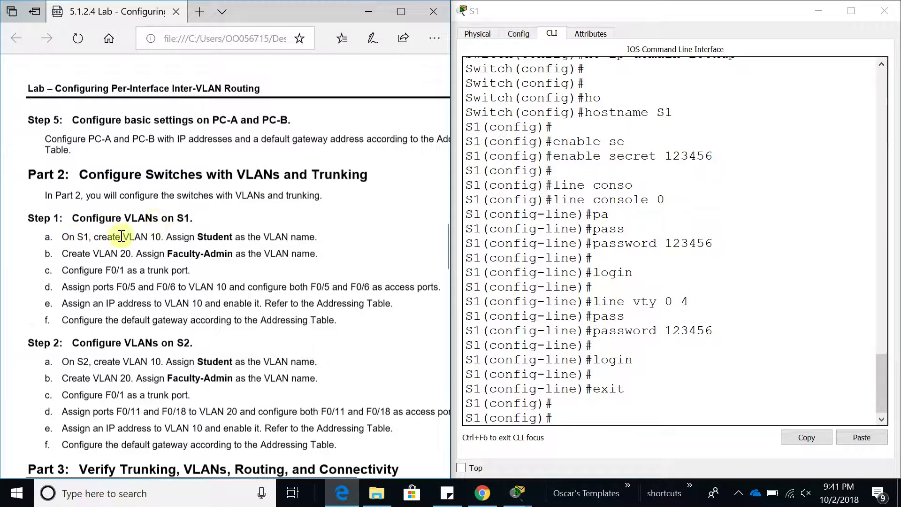
double_click(215, 238)
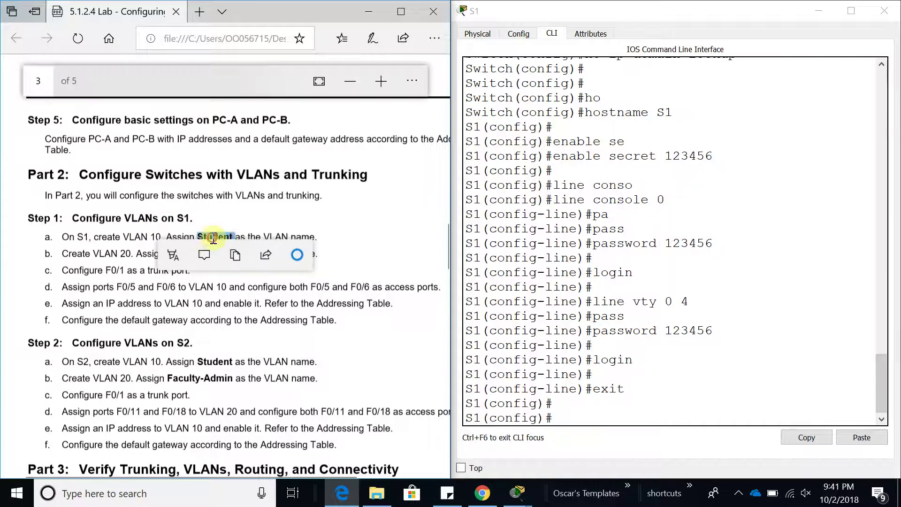
click(251, 238)
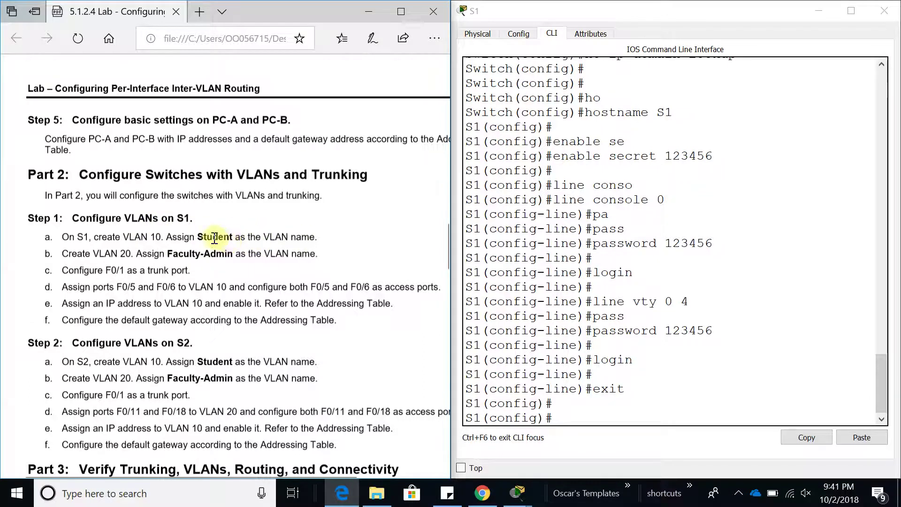
click(580, 405)
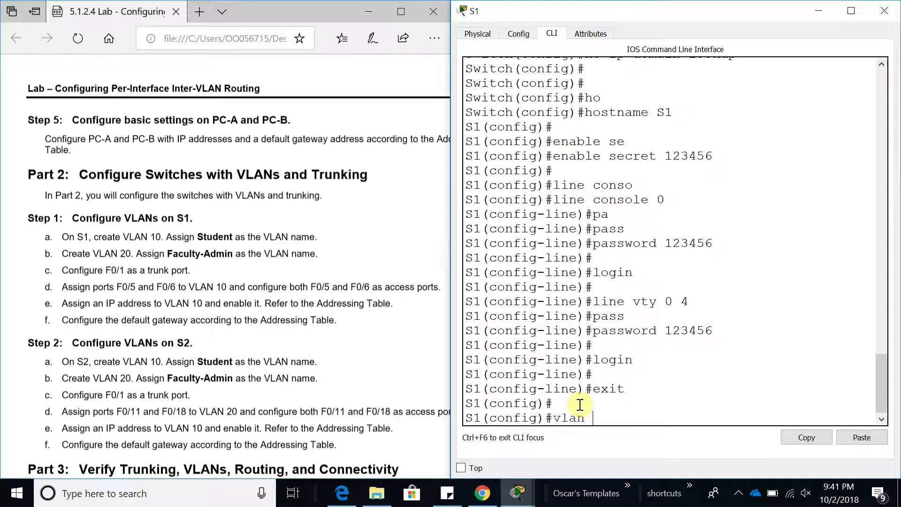
text(vlan 10)
key(Return)
text(name )
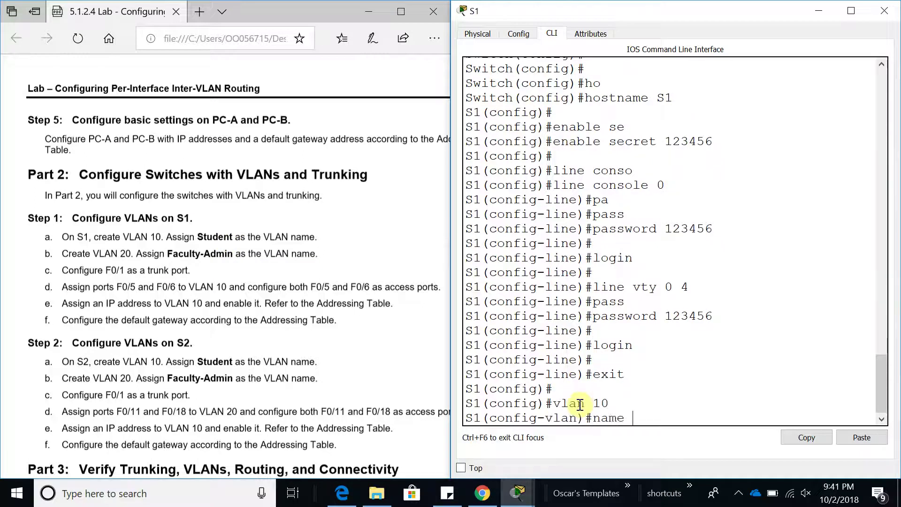
text(Student)
key(Return)
key(Return)
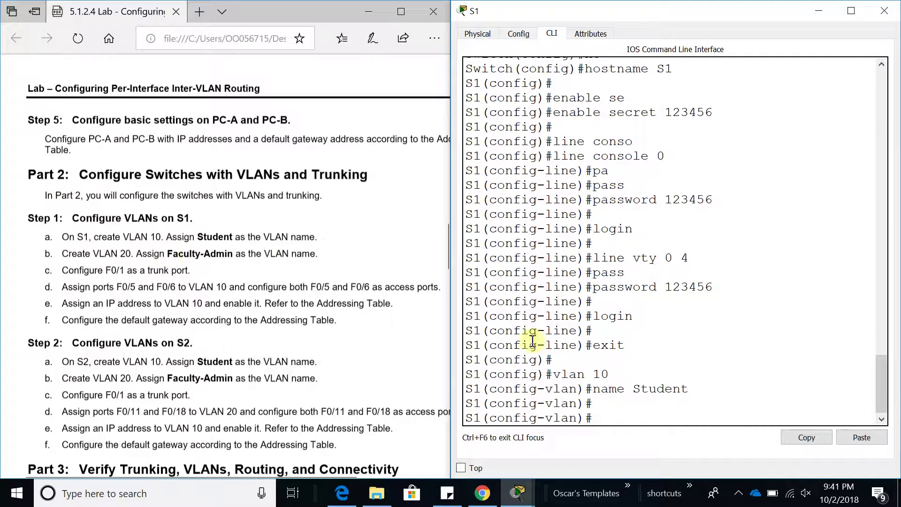
Step: Create VLAN 20 and name it Faculty-Admin
key(BackSpace)
text(lan 20)
key(Return)
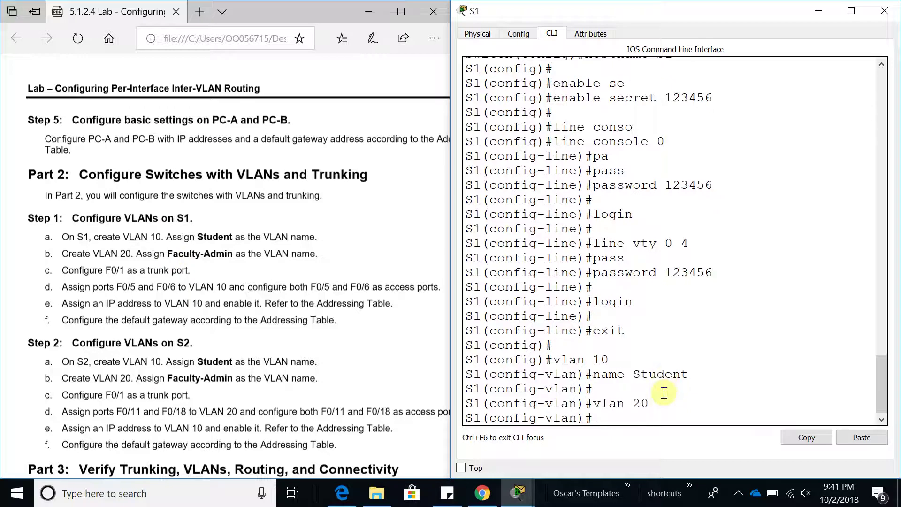
text(name)
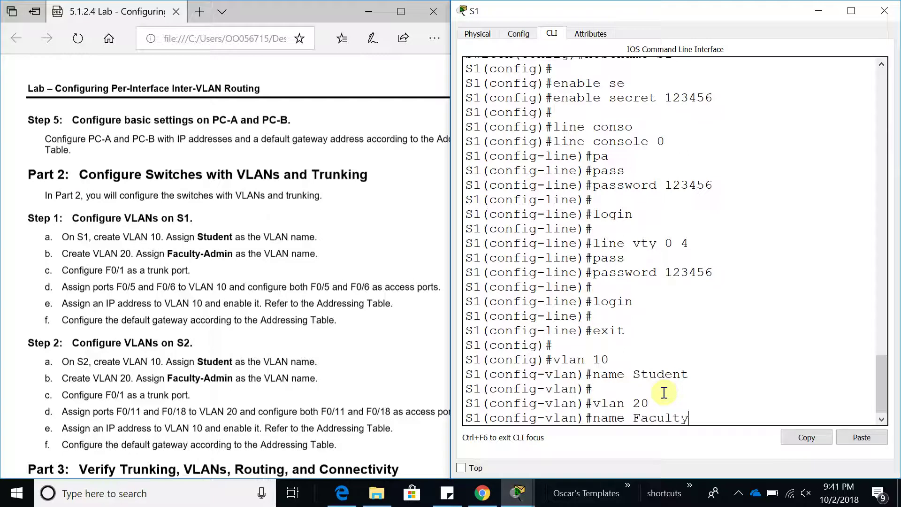
text(Faculty-Admin)
key(Return)
key(Return)
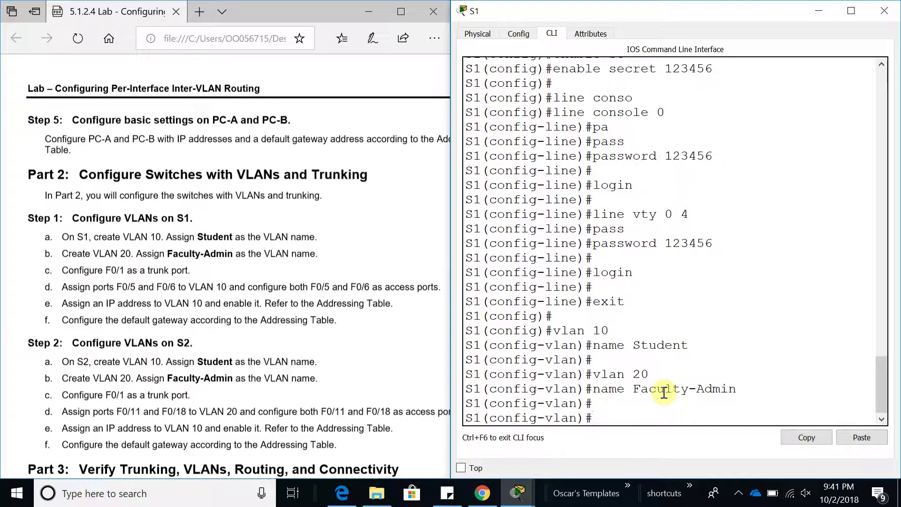
text(int 0/1)
Step: Configure interface F0/1 with switchport mode trunk
key(Return)
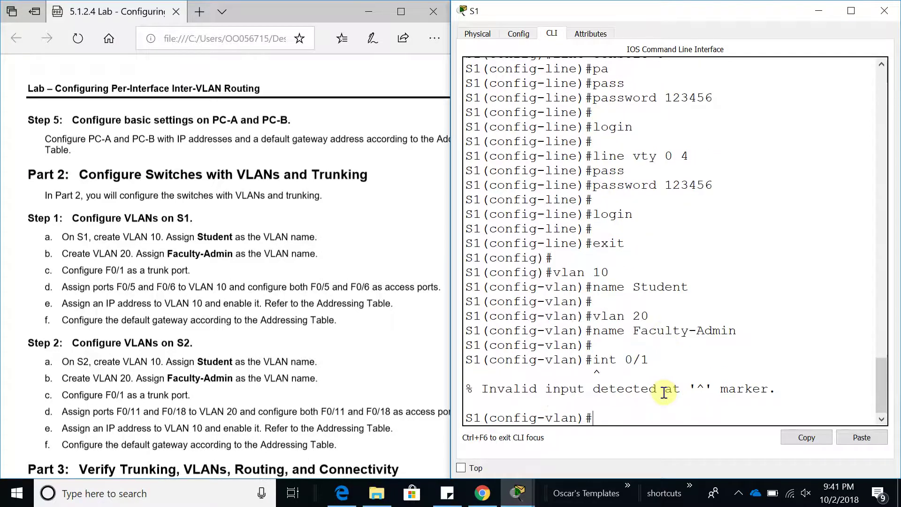
key(Up)
key(Left)
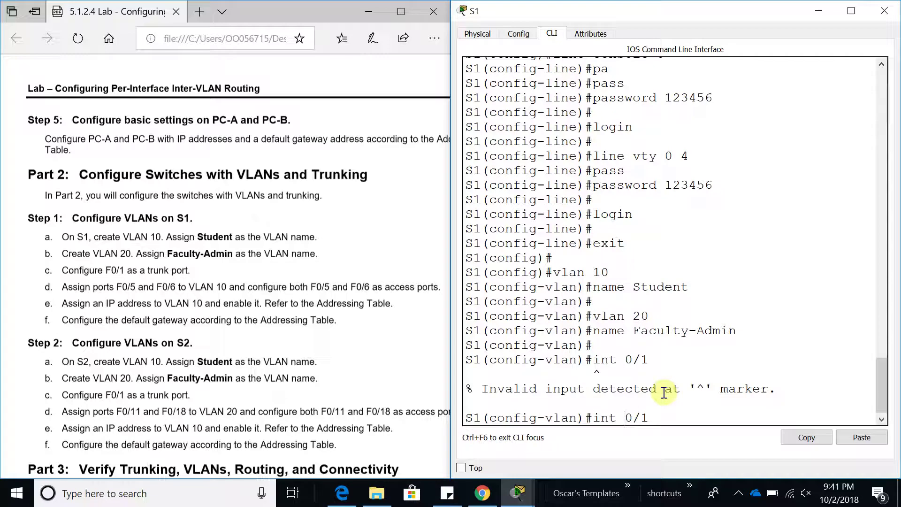
text(f)
key(Return)
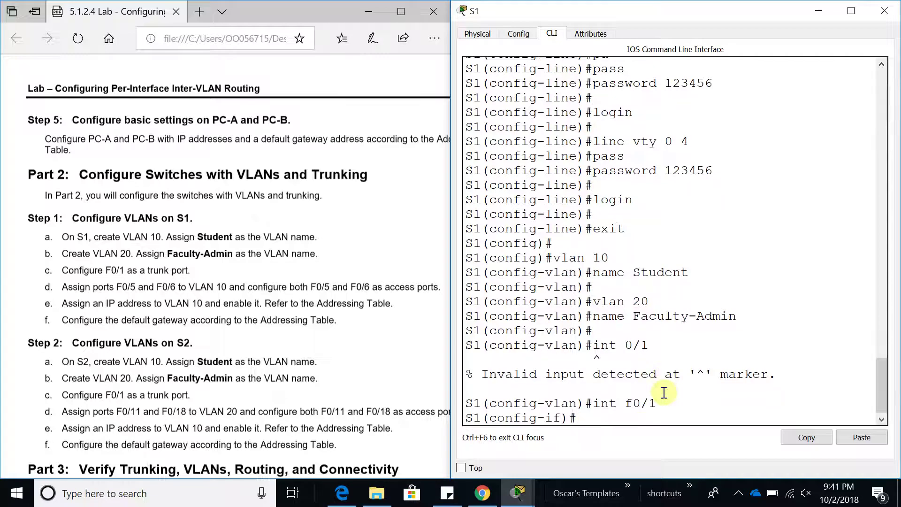
text(swi)
key(Tab)
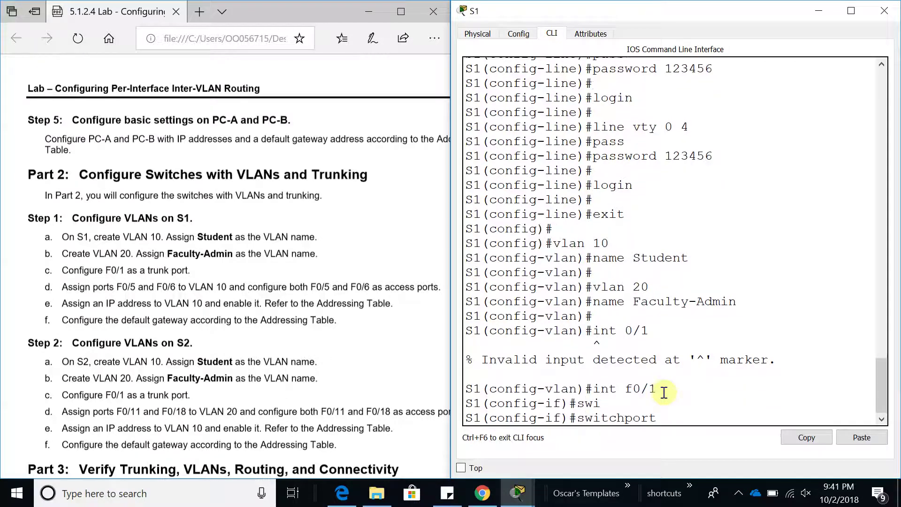
text(mo)
key(Tab)
text(tr)
key(Tab)
key(Return)
key(Return)
key(Return)
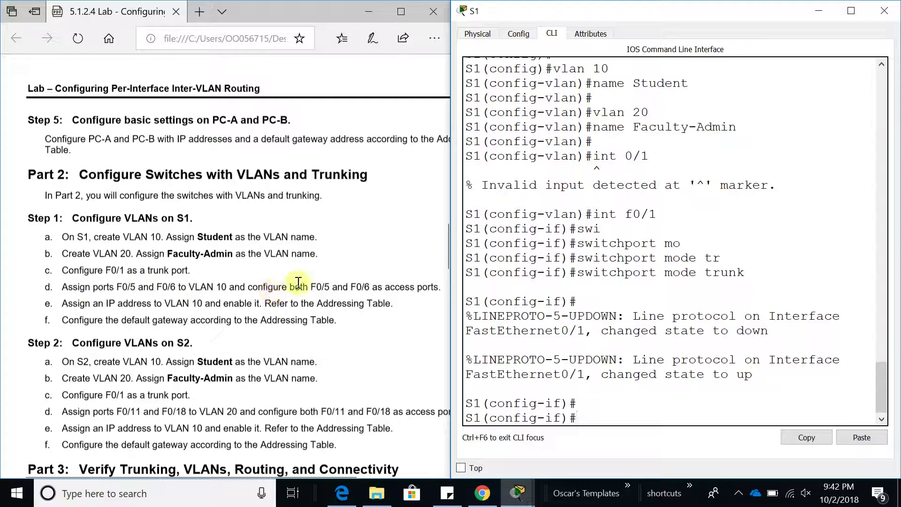
Step: Check the F0/5 step in the lab instructions and close the S1 window
click(323, 287)
double_click(323, 286)
click(399, 282)
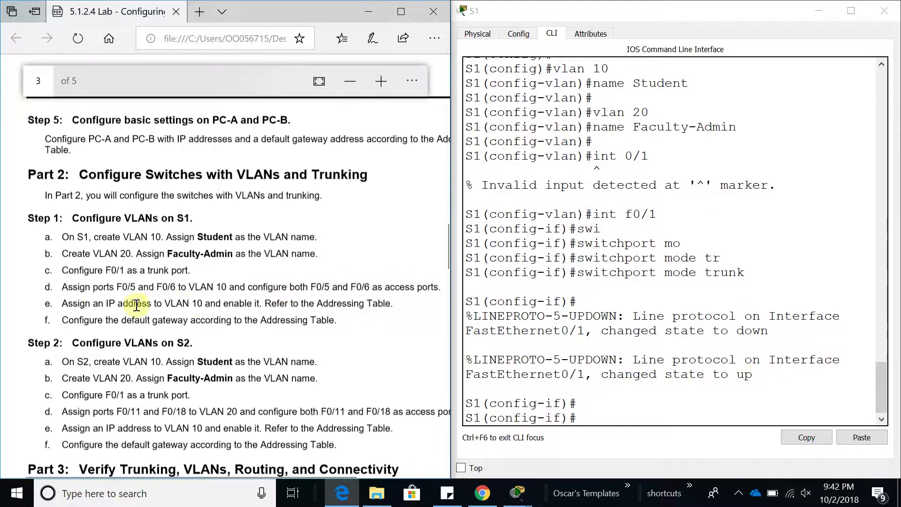
scroll(116, 299, down, 1)
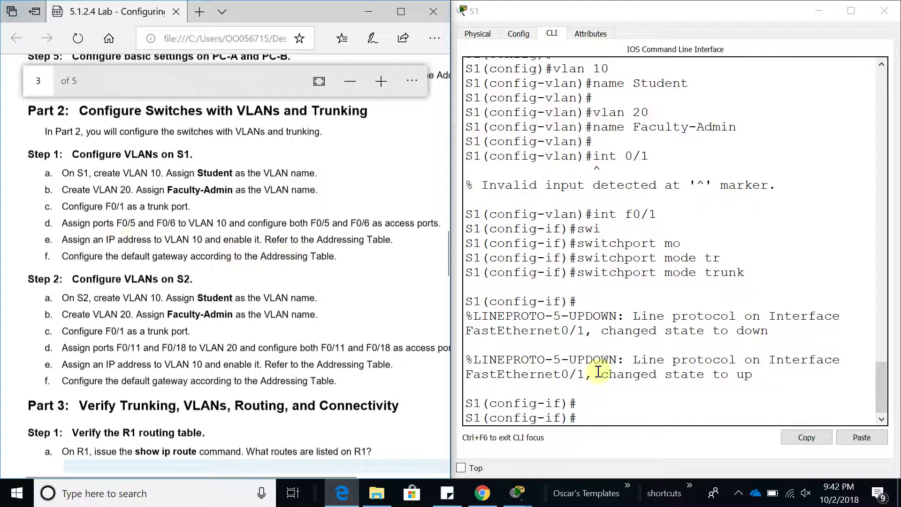
click(831, 11)
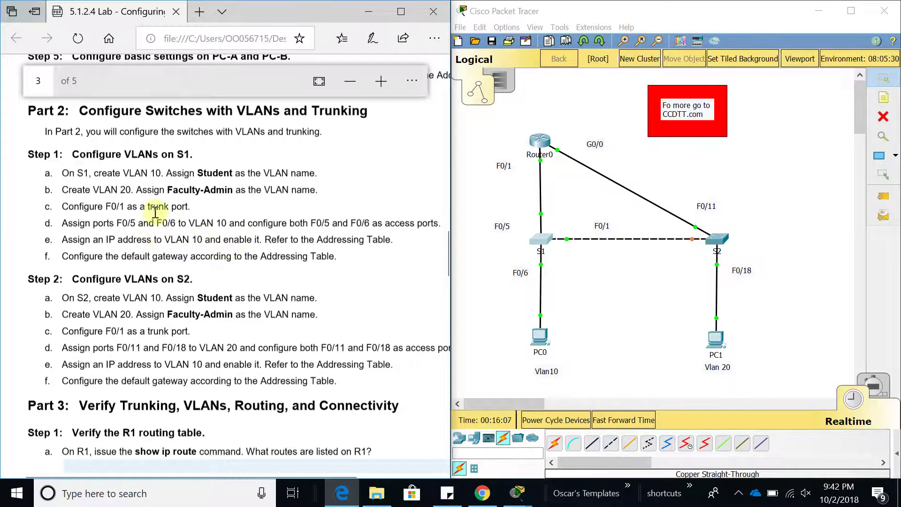
Step: Reopen S1's CLI, exit to global mode and select interface range F0/5-6
click(540, 241)
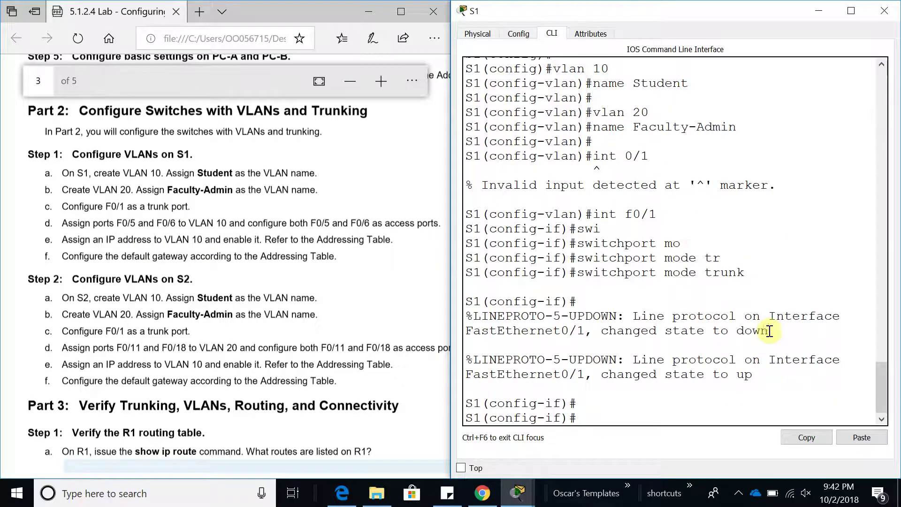
key(Return)
key(Return)
text(exi)
key(Tab)
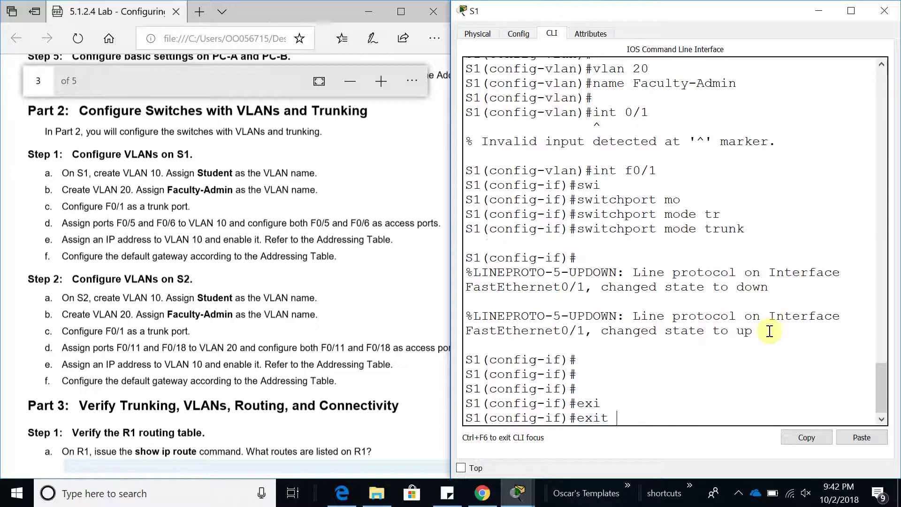
key(Return)
text(int range 0/)
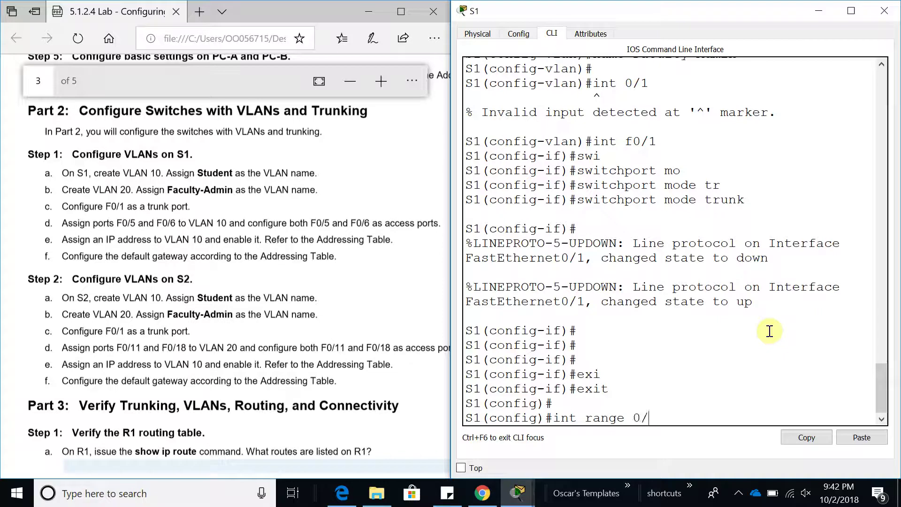
key(BackSpace)
key(BackSpace)
key(BackSpace)
text(f0/5-6)
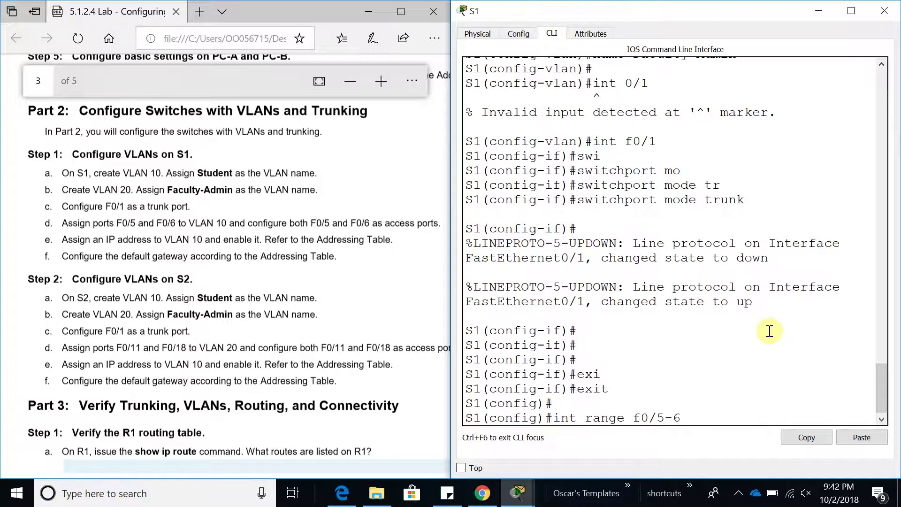
key(Return)
key(Return)
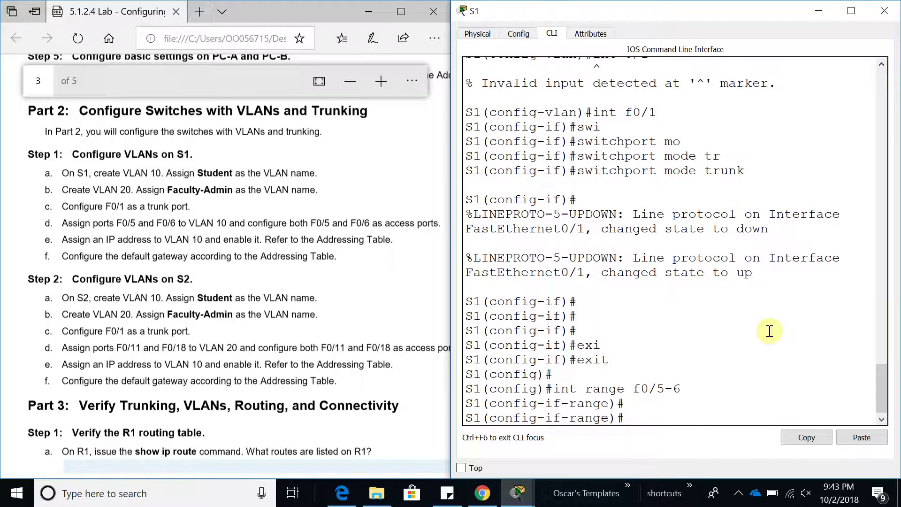
Step: Make F0/5-6 access ports assigned to VLAN 10
text(swi)
key(Tab)
text(mo)
key(Tab)
text(ac)
key(Tab)
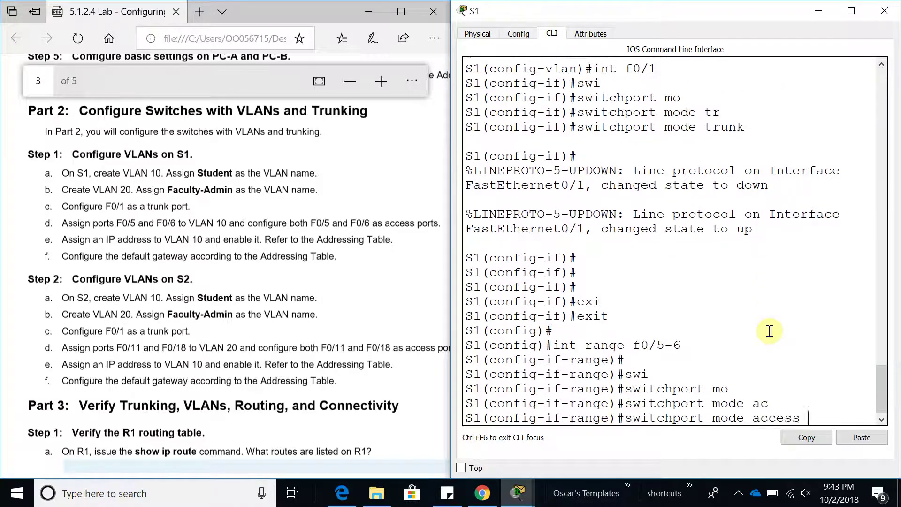
key(Return)
text(sw)
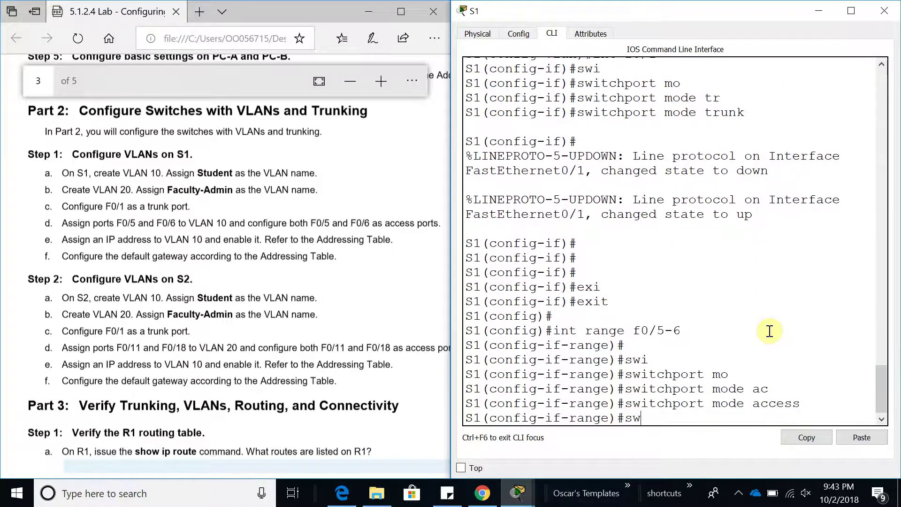
key(Tab)
text(a)
key(Tab)
text(vlan 10)
key(Return)
key(Return)
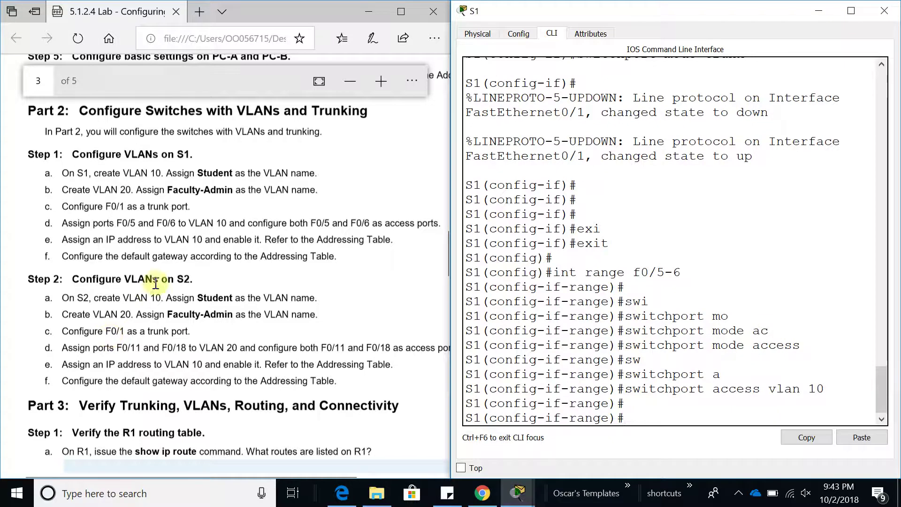
Step: Review steps d and e in the lab instructions
click(103, 219)
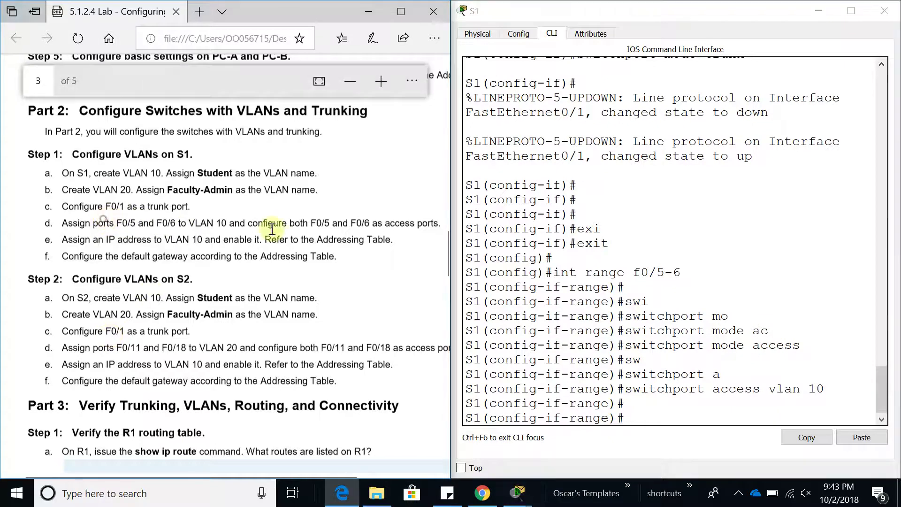
drag(430, 222, 187, 225)
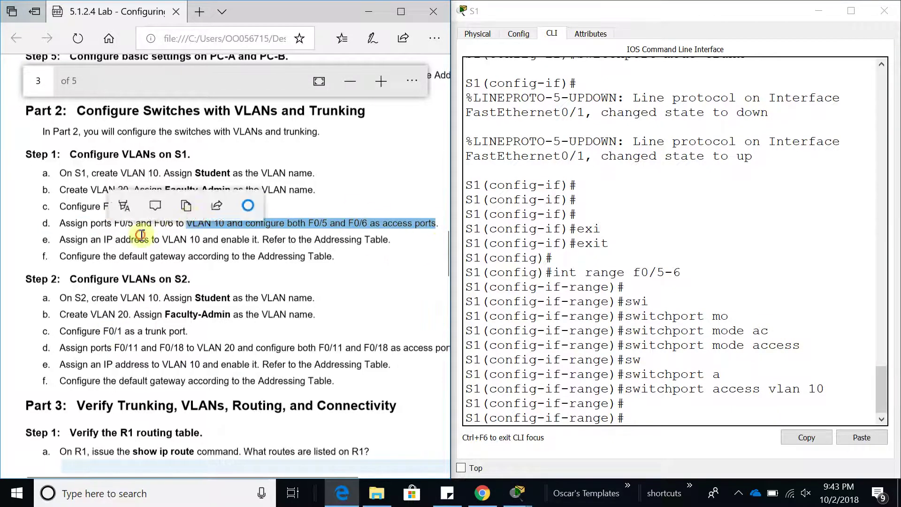
click(65, 236)
drag(56, 236, 390, 246)
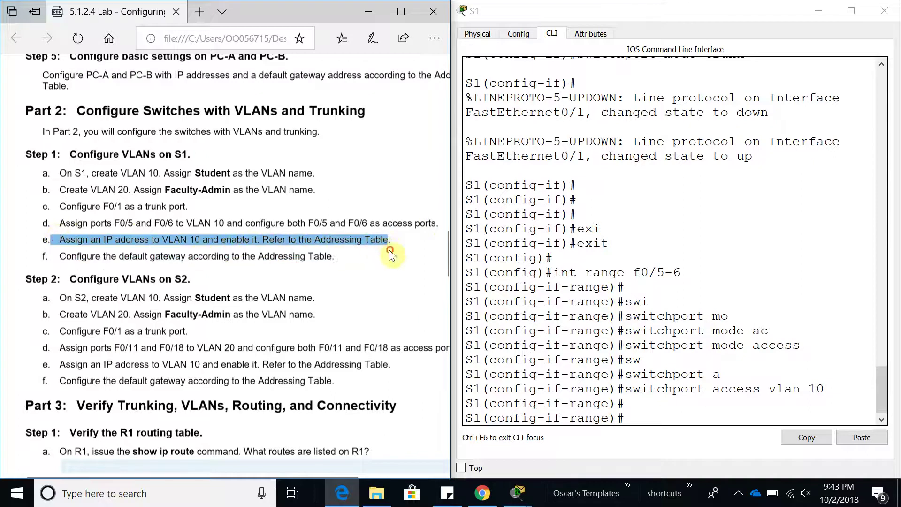
Step: Copy S1's VLAN 10 address 192.168.10.11 from the lab instructions
click(172, 242)
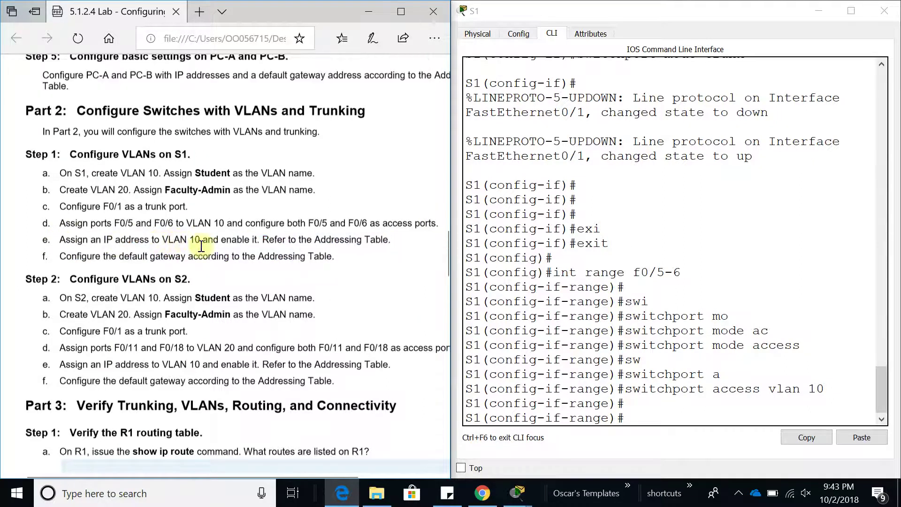
scroll(187, 242, up, 15)
scroll(214, 256, up, 7)
scroll(212, 251, down, 5)
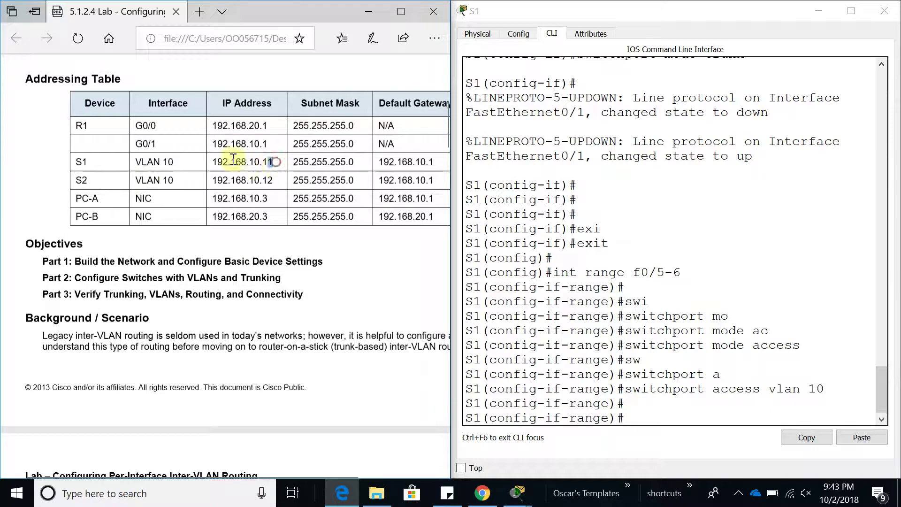
double_click(256, 160)
right_click(231, 163)
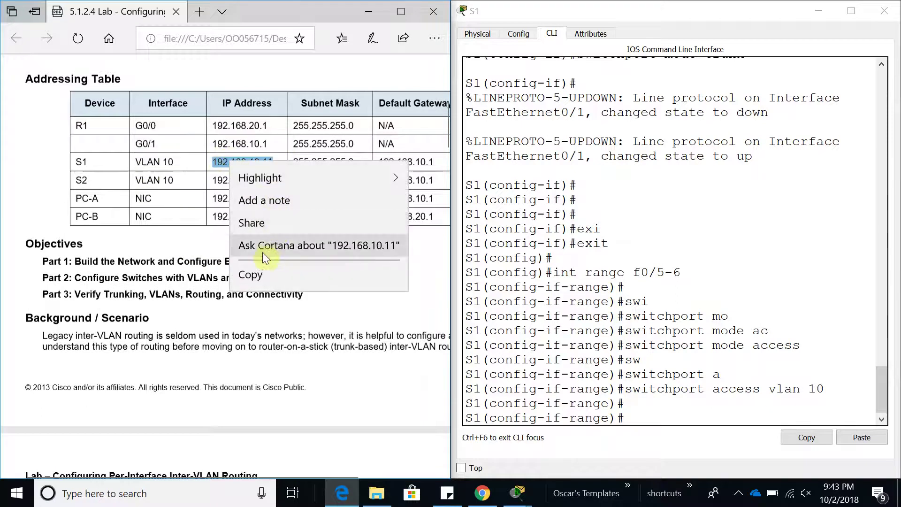
click(257, 274)
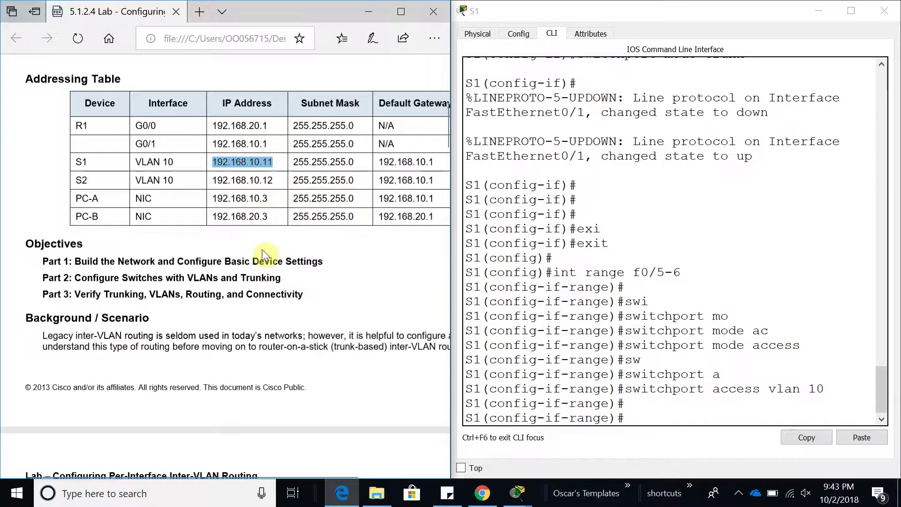
click(657, 416)
Step: Give interface VLAN 10 the address 192.168.10.11 with mask 255.255.255.0
text(in)
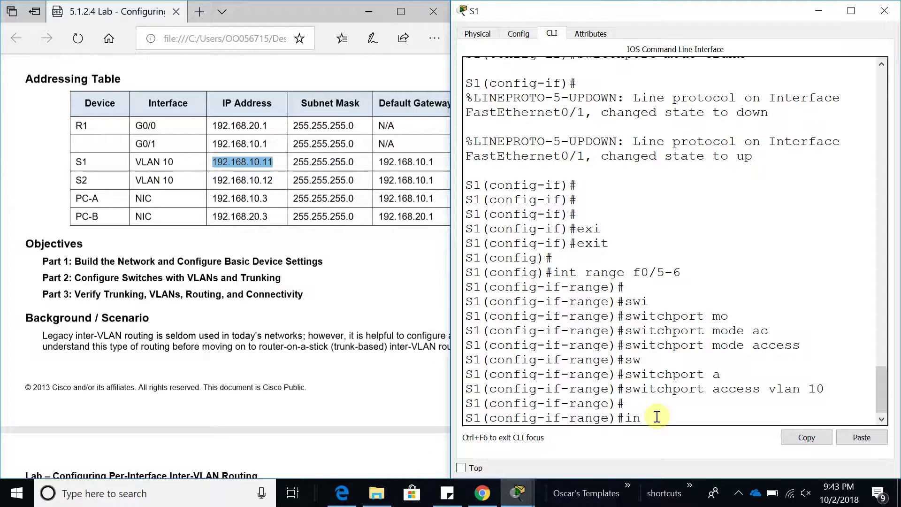
text(t vlan 10)
key(Return)
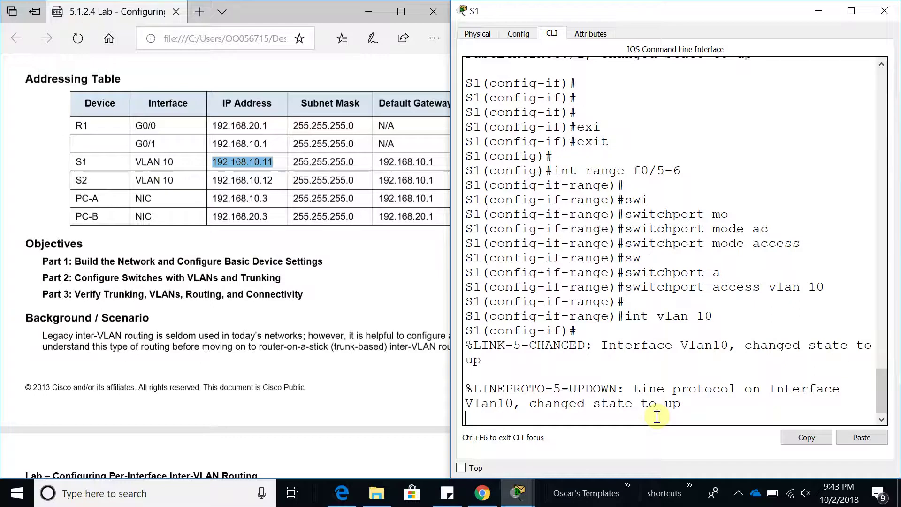
key(Return)
key(Return)
text(ip address)
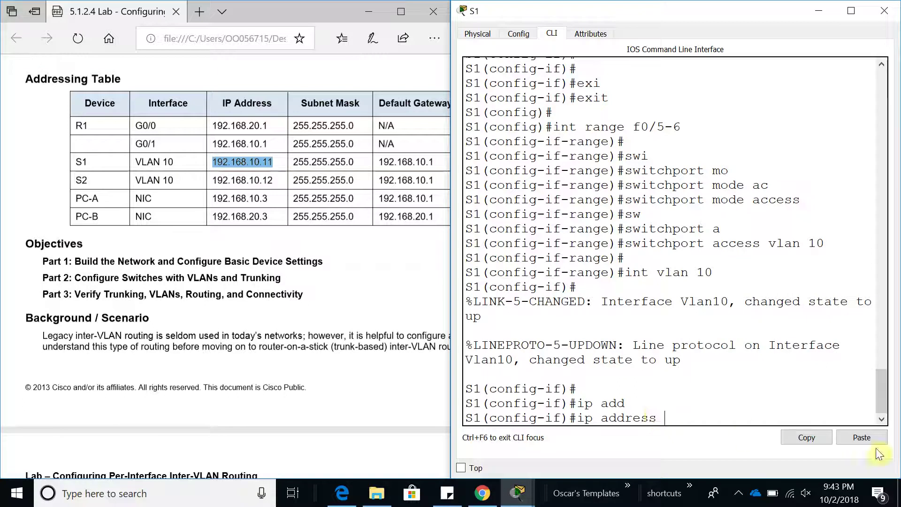
click(862, 438)
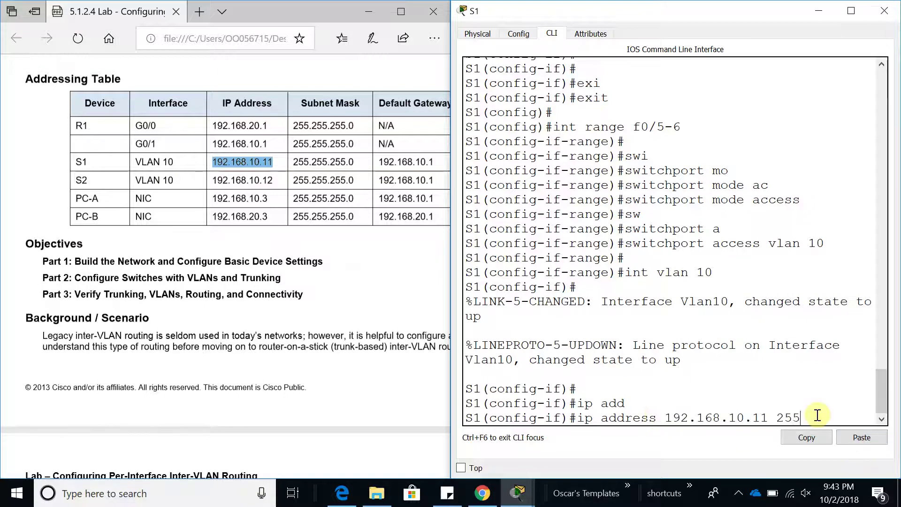
text(255.255.255.0)
key(Return)
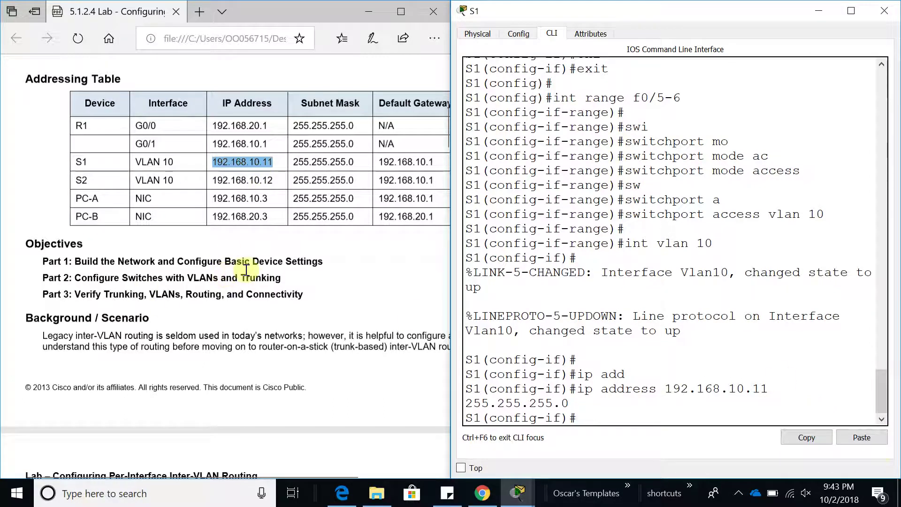
Step: Enable the VLAN 10 interface with no shutdown and exit to global configuration
text(no shu)
key(Tab)
key(Return)
key(Return)
key(Return)
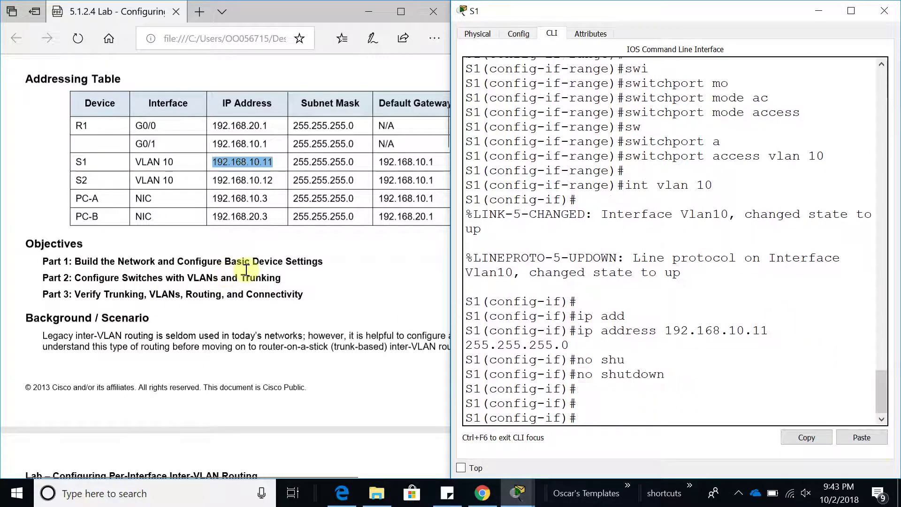
scroll(226, 268, down, 2)
scroll(226, 267, down, 15)
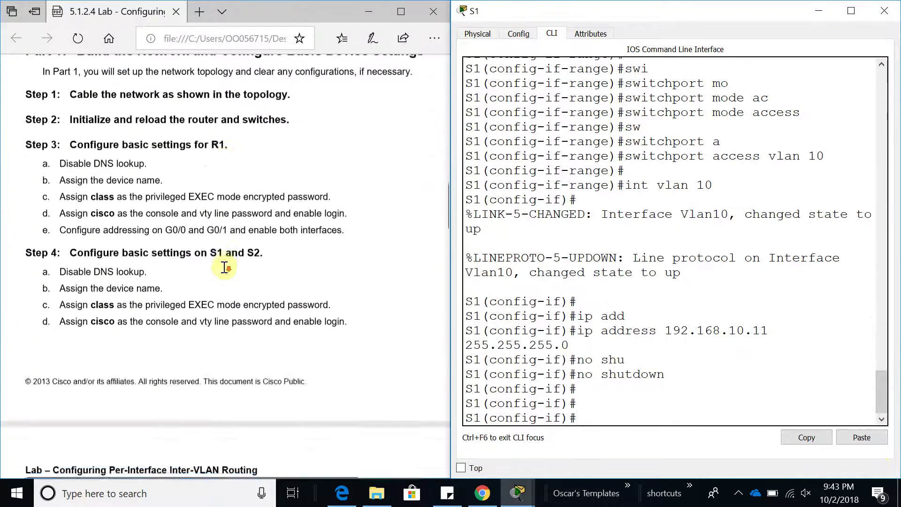
scroll(226, 267, down, 2)
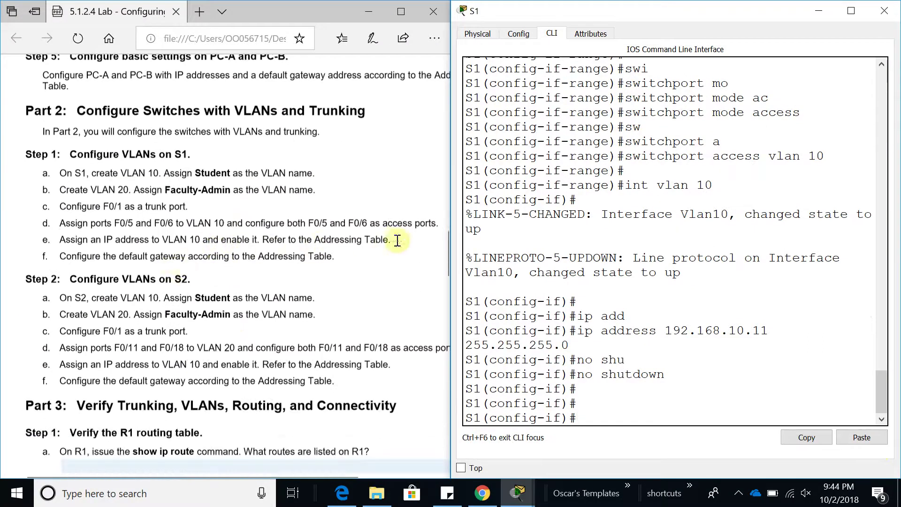
drag(399, 240, 161, 229)
click(163, 256)
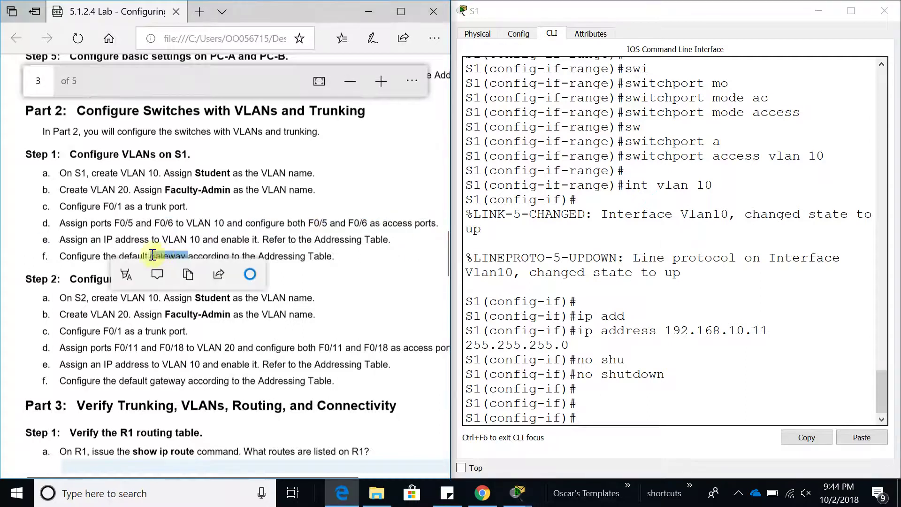
drag(132, 256, 137, 257)
click(637, 412)
text(e)
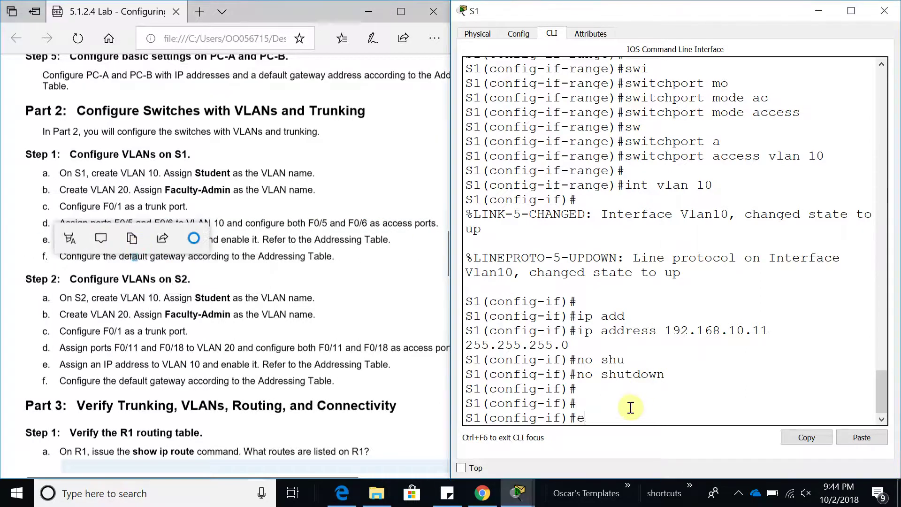
text(xit)
key(Return)
key(Return)
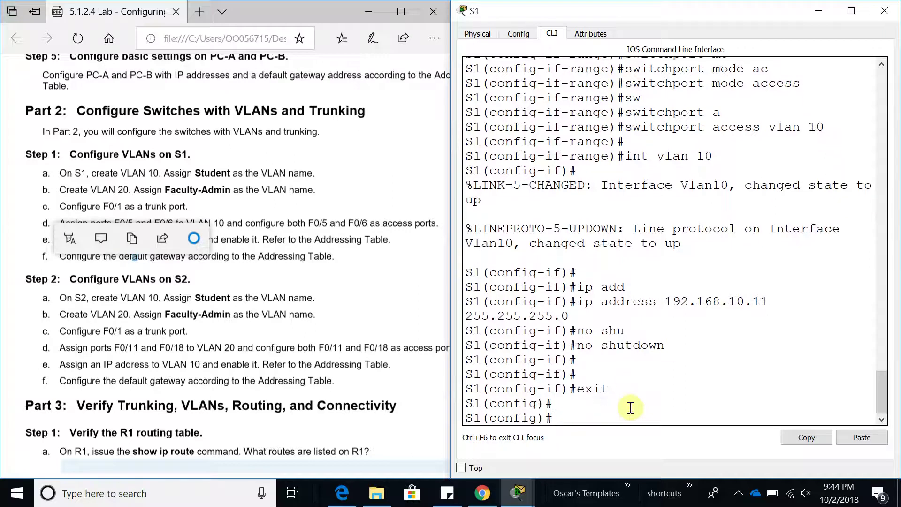
Step: After a few failed completions, enter ip default-gateway 192.168.10.1 on switch S1
text(default-gat)
key(Tab)
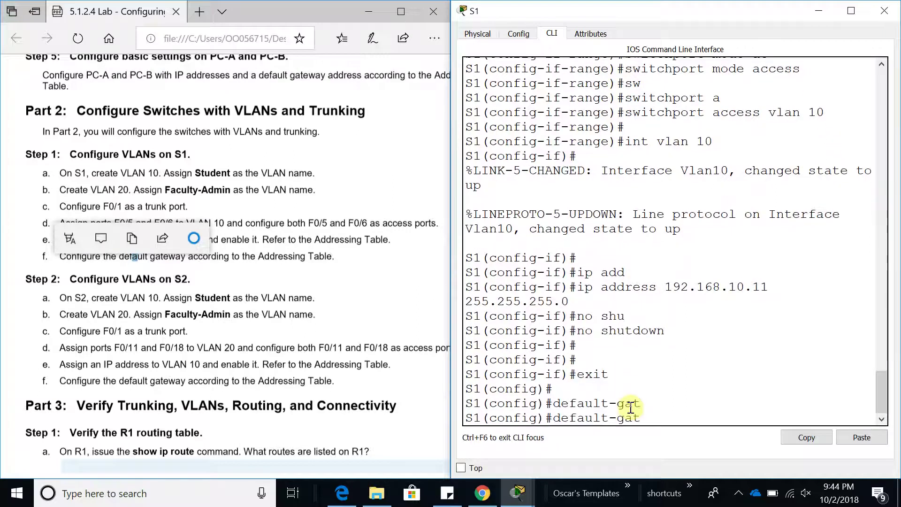
text(?)
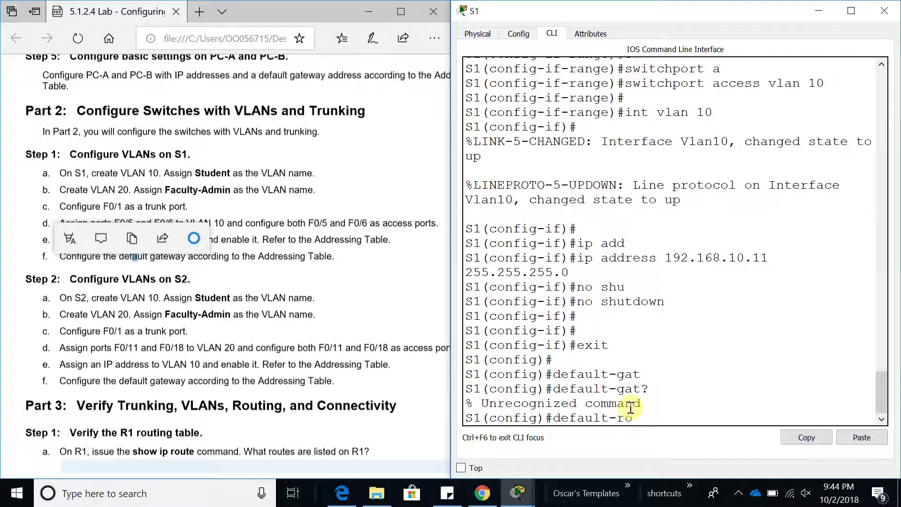
text(ou)
key(Tab)
text(?)
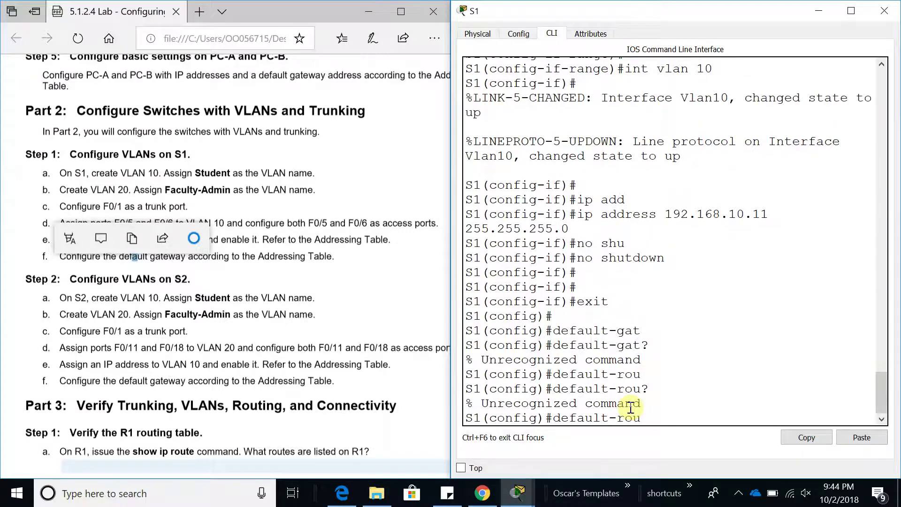
text( ?)
key(BackSpace)
key(BackSpace)
key(BackSpace)
key(BackSpace)
key(BackSpace)
key(BackSpace)
key(BackSpace)
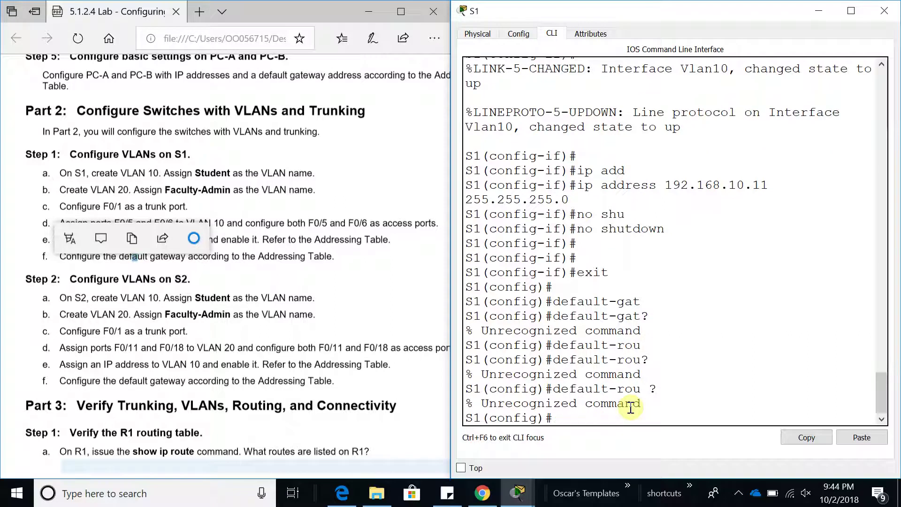
text(ip de)
key(Tab)
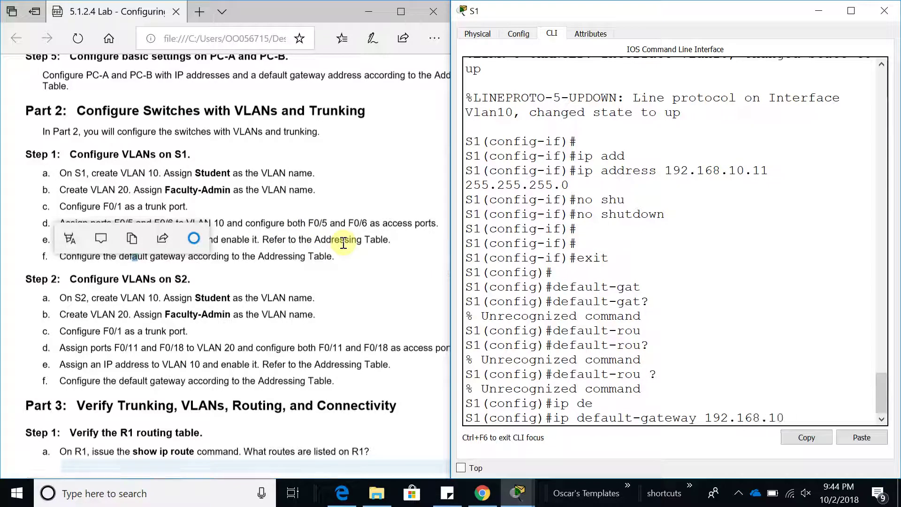
scroll(297, 221, up, 10)
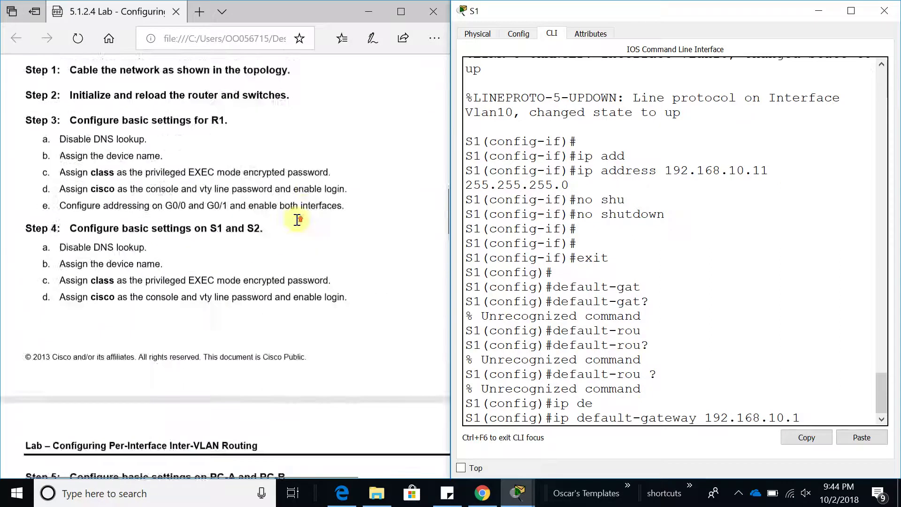
scroll(297, 220, up, 5)
scroll(296, 221, up, 2)
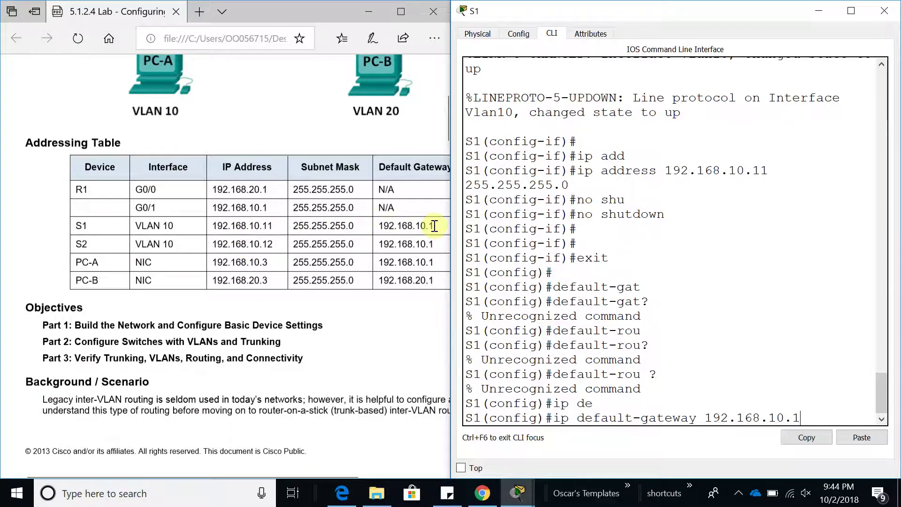
scroll(742, 371, down, 1)
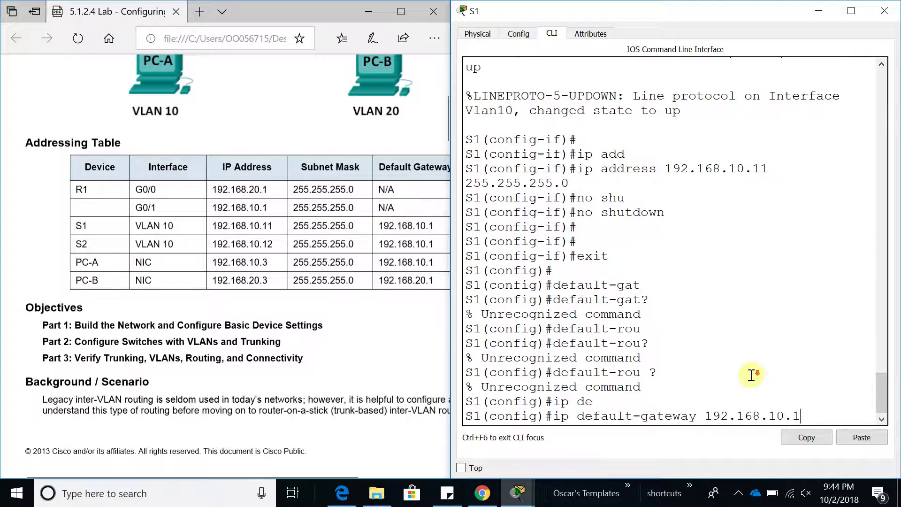
key(Return)
key(Return)
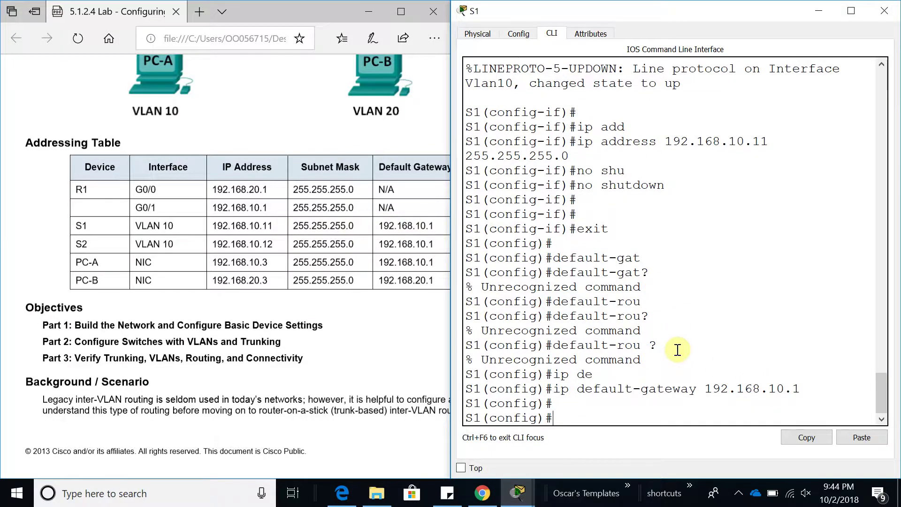
Step: Mark the default gateway step in the lab instructions document
click(335, 285)
scroll(320, 286, down, 10)
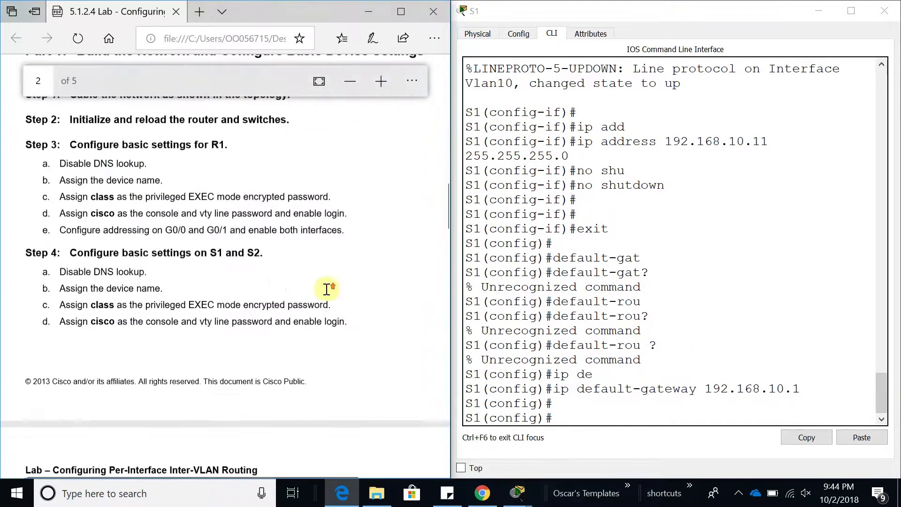
scroll(155, 233, down, 10)
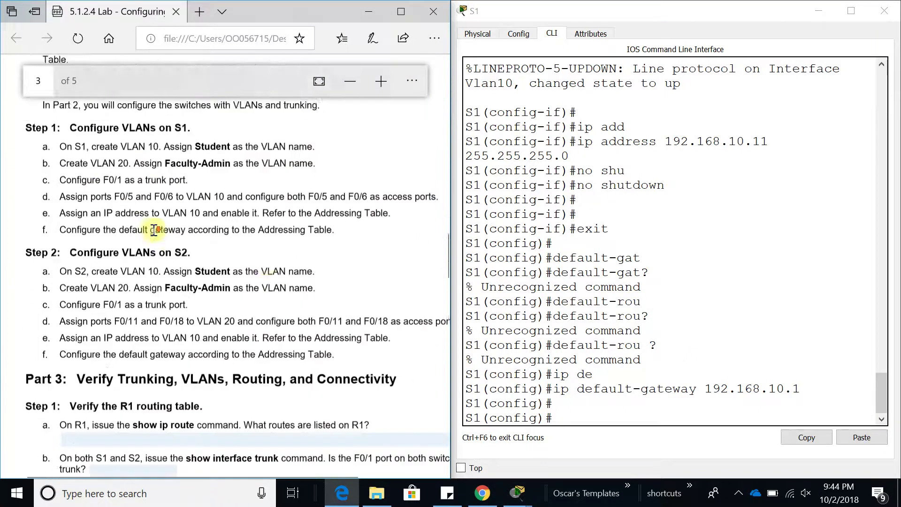
drag(348, 193, 118, 190)
scroll(118, 190, up, 3)
scroll(117, 190, down, 5)
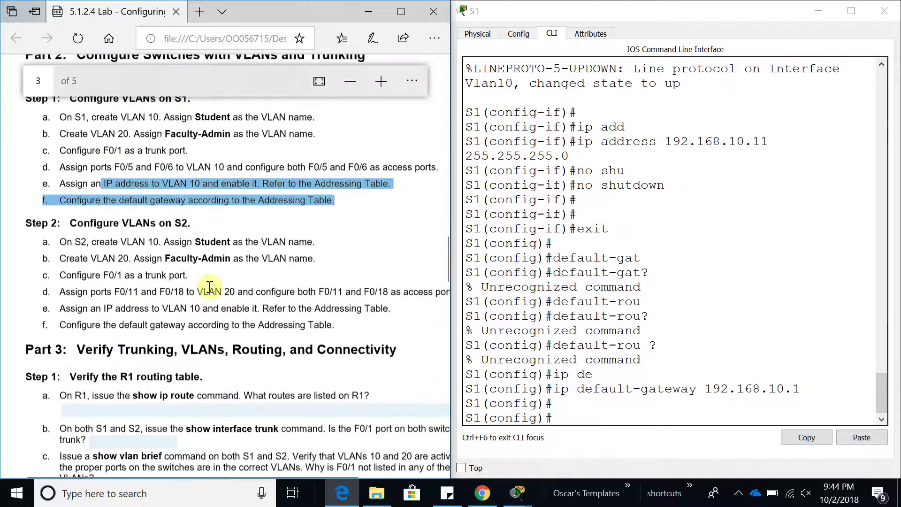
scroll(187, 254, down, 1)
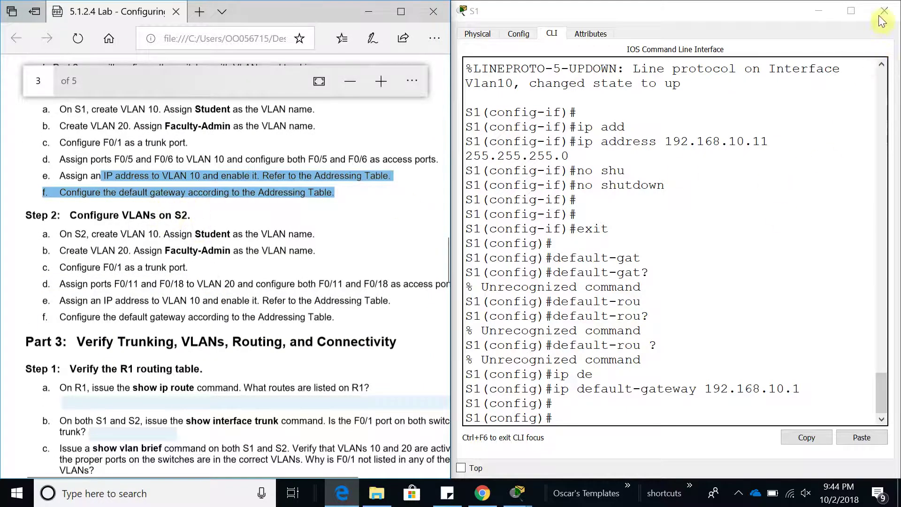
Step: Close S1's window and open switch S2's command line on the right half
click(885, 10)
click(716, 239)
drag(492, 92, 900, 176)
key(Return)
key(Return)
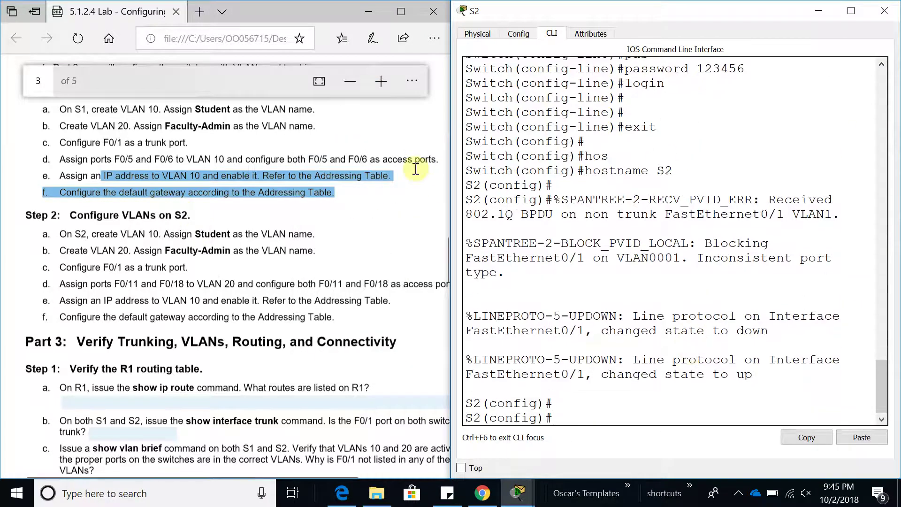
Step: Create VLAN 10 'Student' and VLAN 20 'Faculty-Admin' on S2, then return to global config
text(vlan 10)
key(Return)
text(name S)
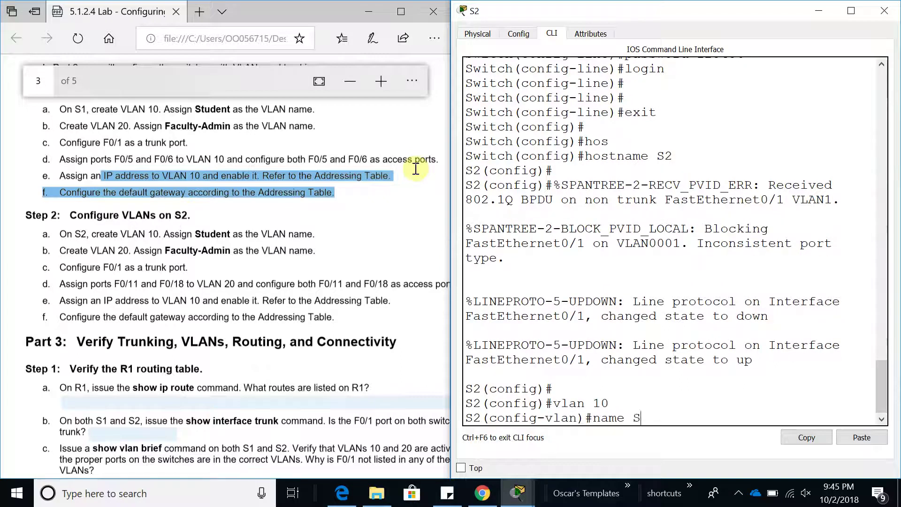
text(tu)
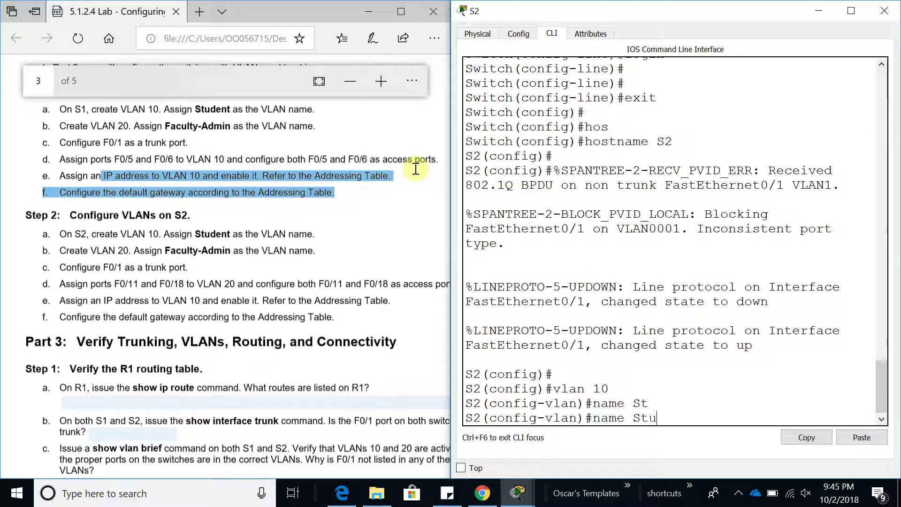
text(dent)
key(Return)
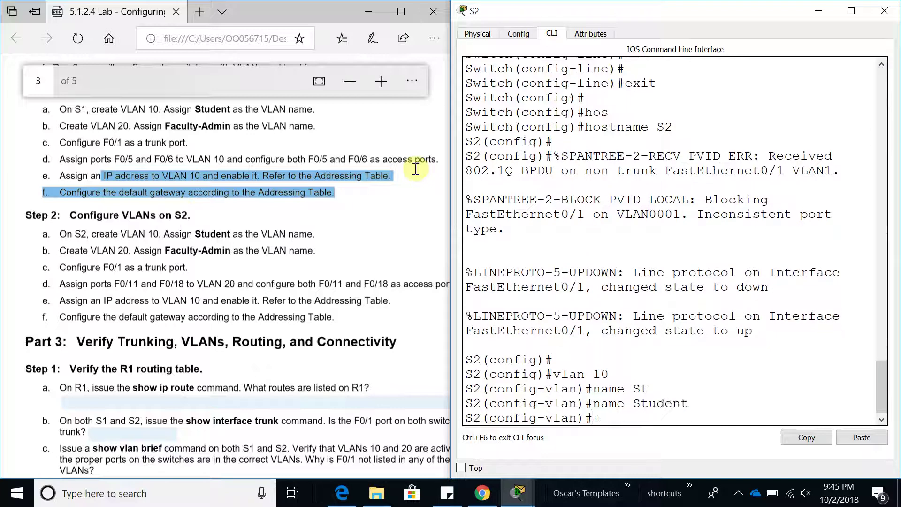
text(vlan 20)
key(Return)
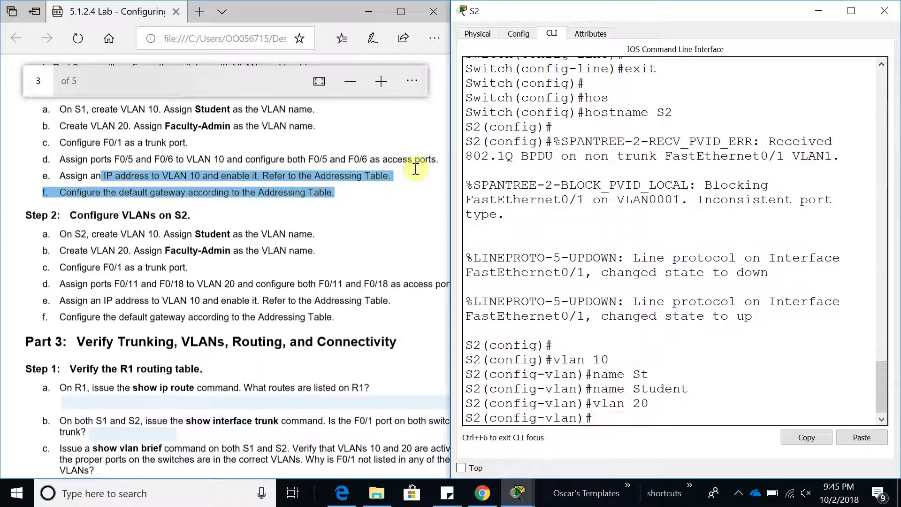
text(Fal)
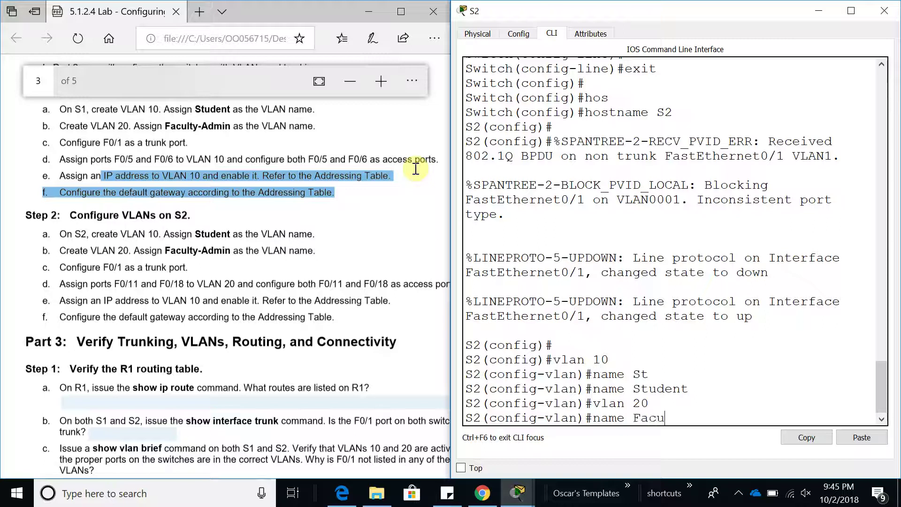
text(l)
key(Return)
key(Return)
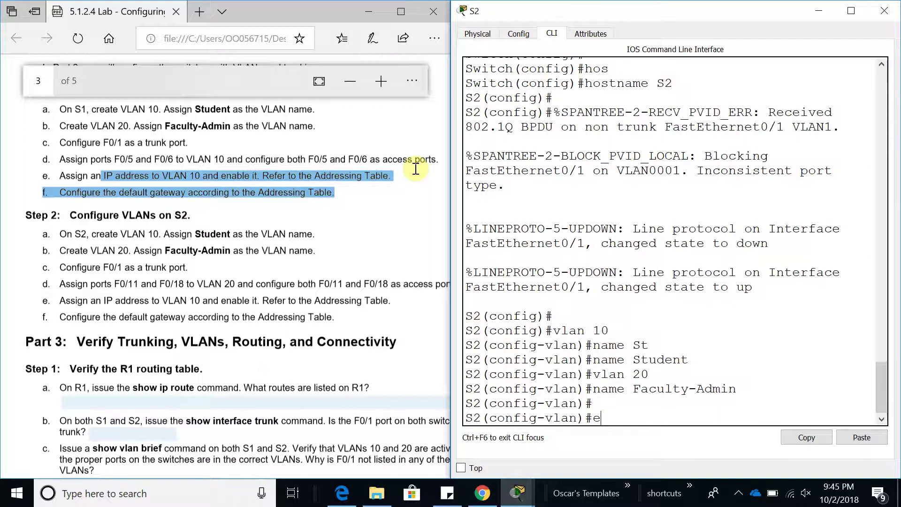
key(Return)
key(Return)
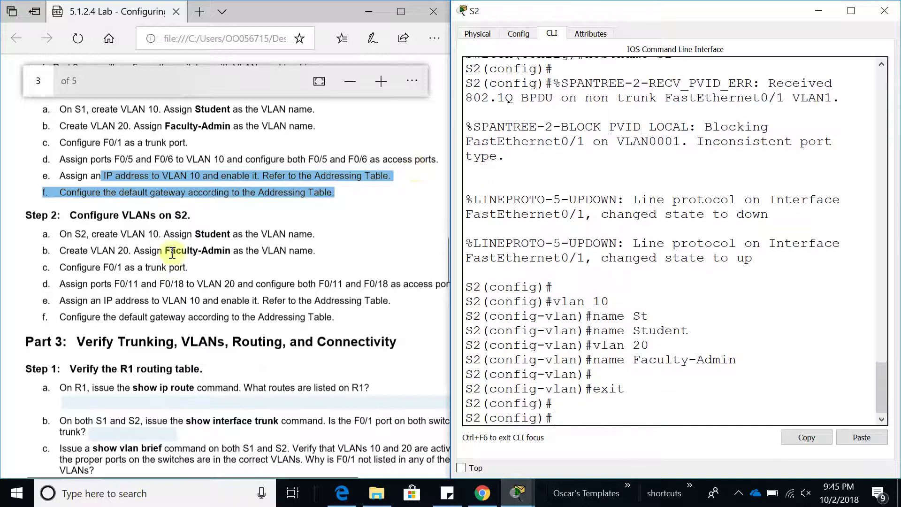
drag(316, 252, 120, 231)
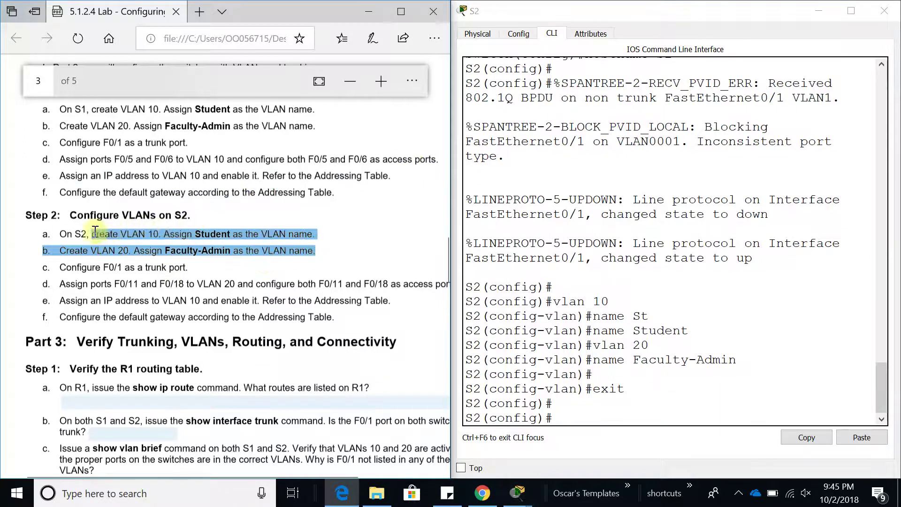
click(111, 265)
Step: On S2, enter interface F0/1 and apply switchport mode trunk
click(613, 417)
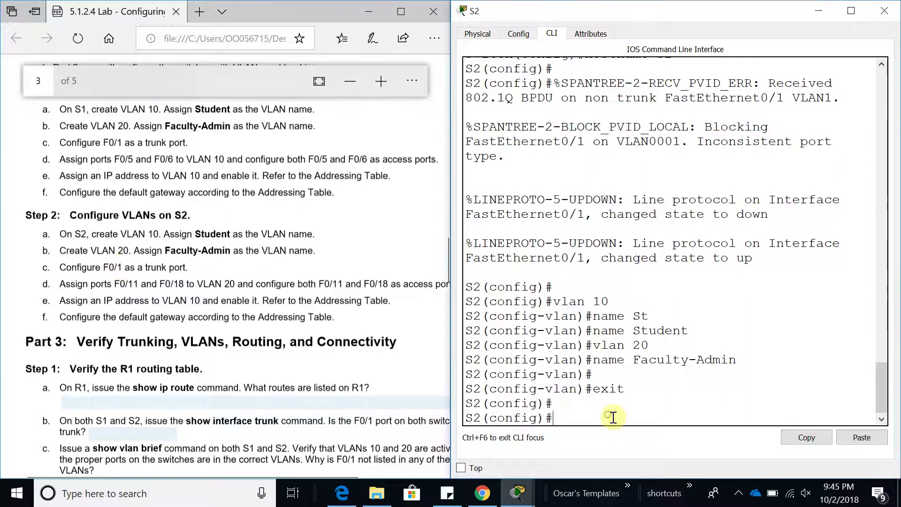
text(int f0/1)
key(Return)
text(swi)
key(Tab)
text(mo)
key(Tab)
text(t)
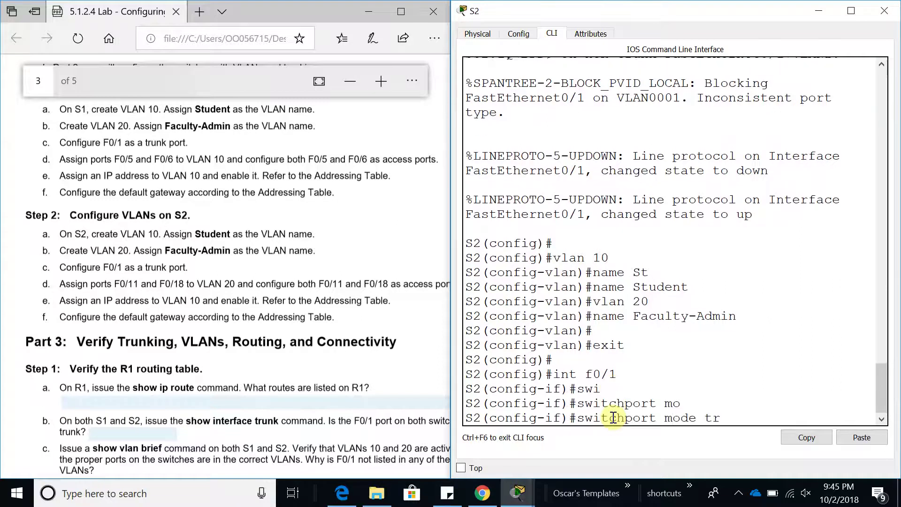
text(r)
key(Tab)
key(Return)
key(Return)
key(Return)
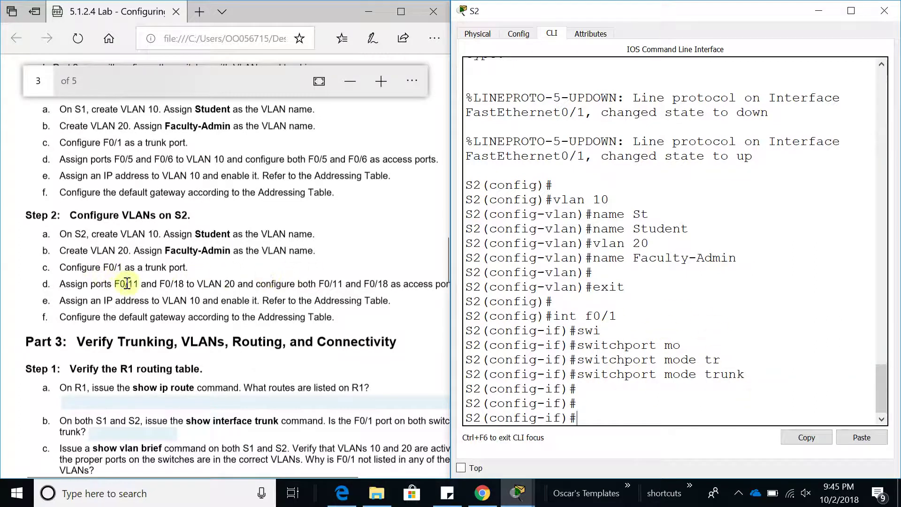
click(78, 283)
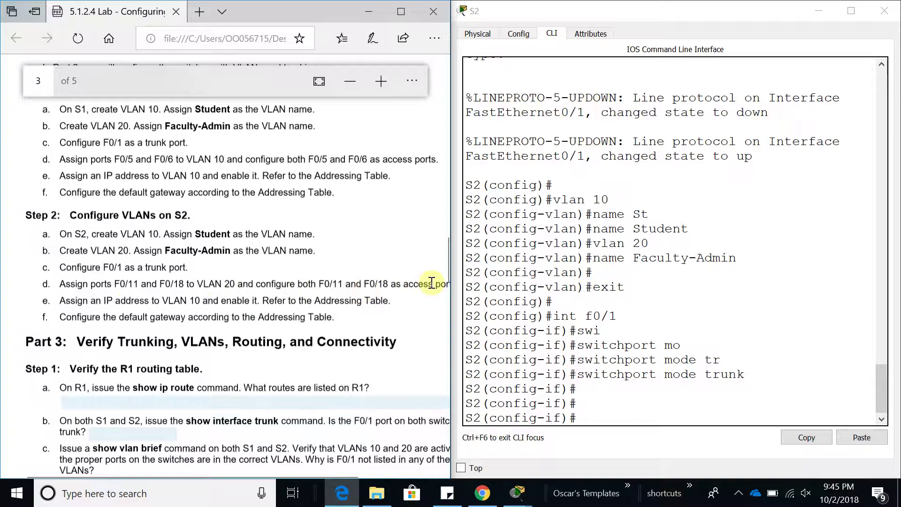
click(820, 12)
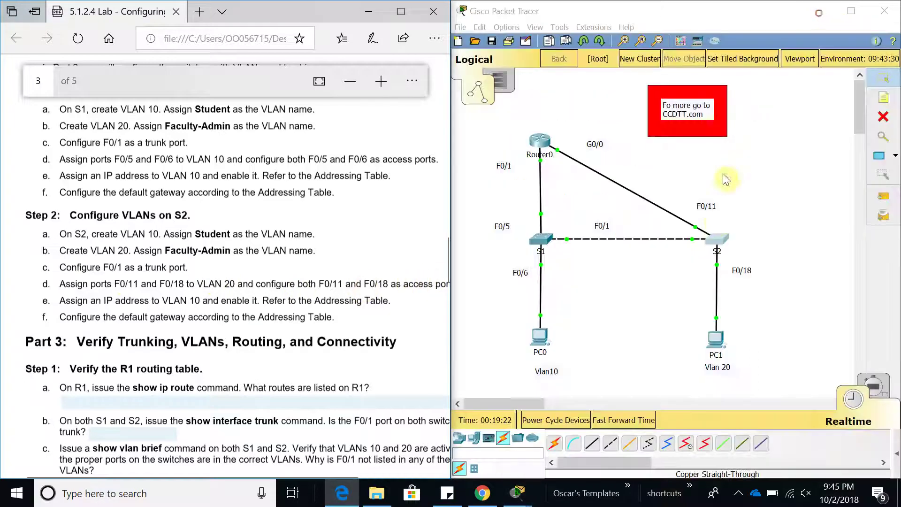
click(705, 209)
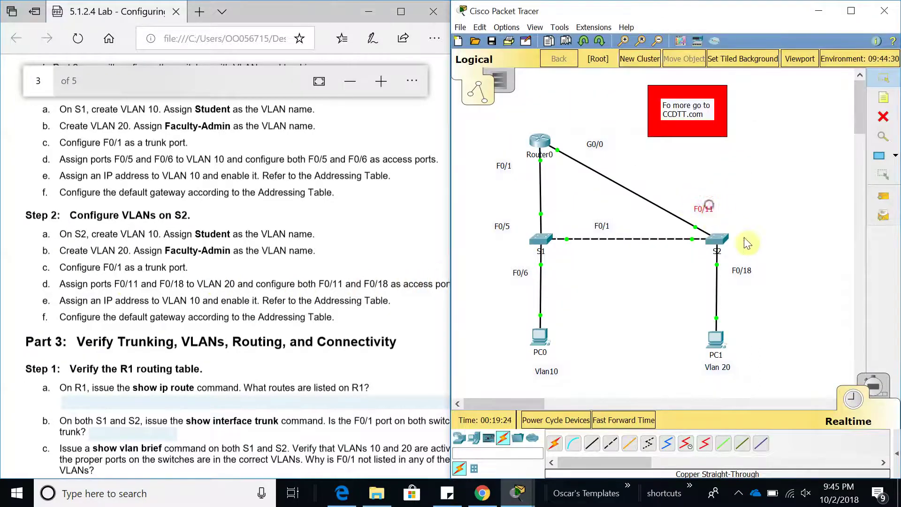
click(720, 240)
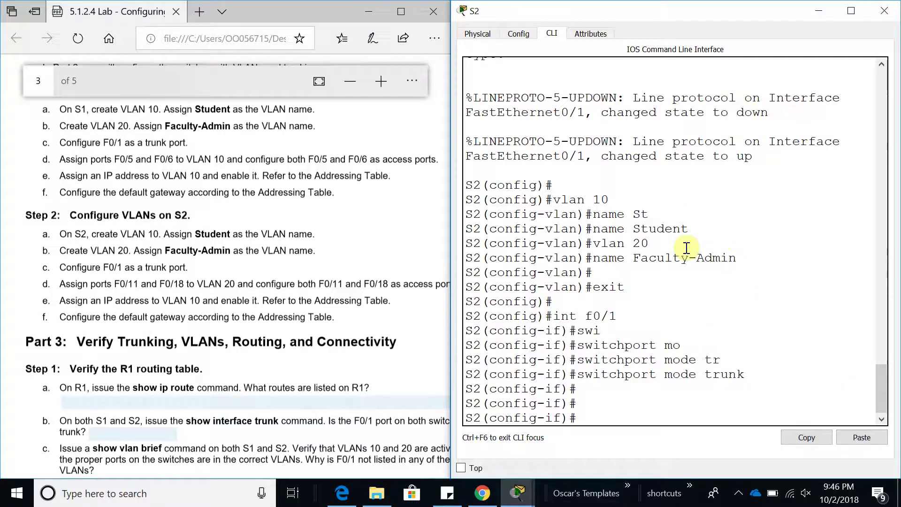
click(819, 10)
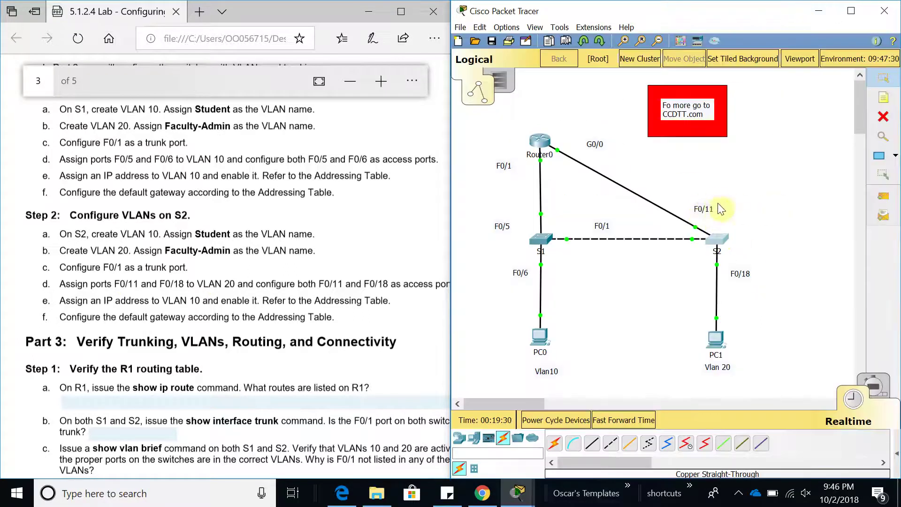
click(721, 240)
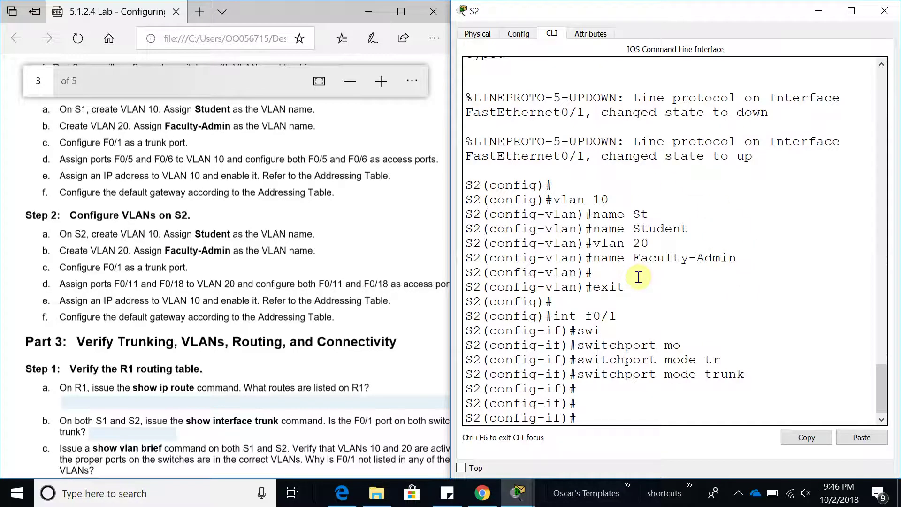
Step: Exit to global config and select S2's interface range F0/11, F0/18
key(Return)
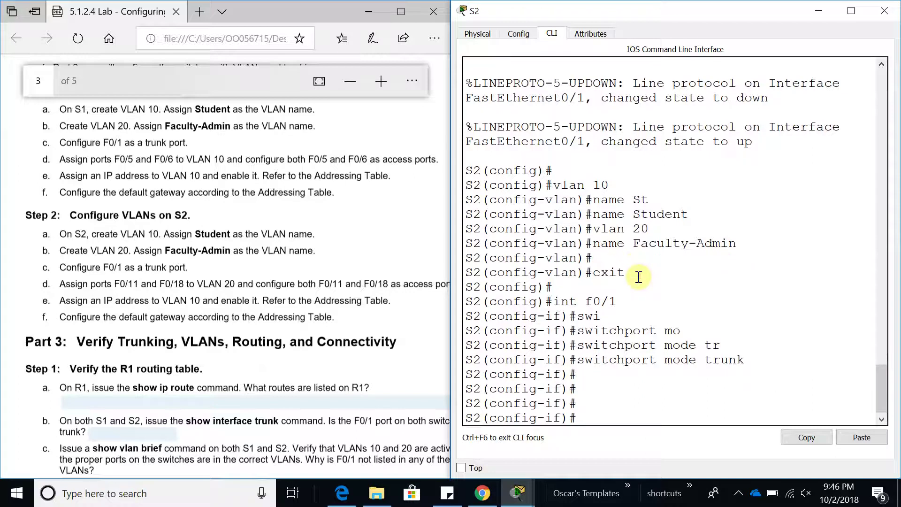
text(exit)
key(Return)
text(int ra)
key(Tab)
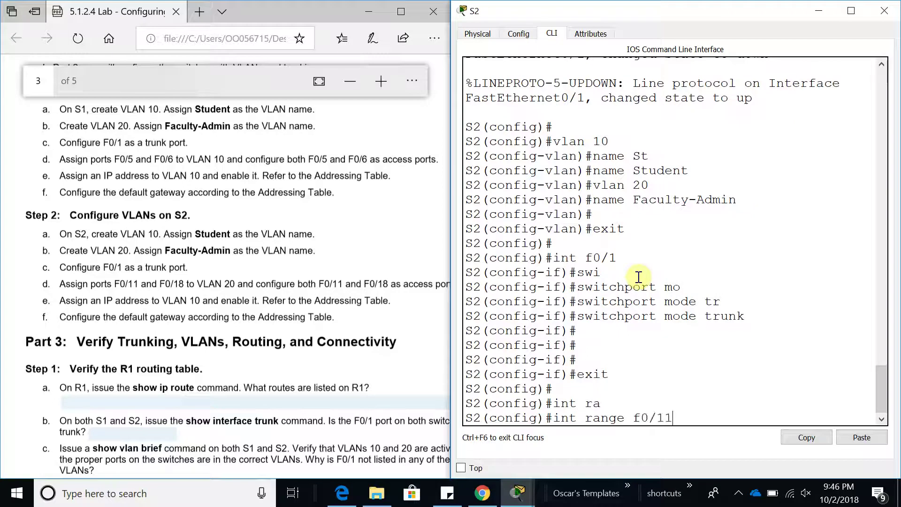
text(f0/11, f0/18)
click(821, 10)
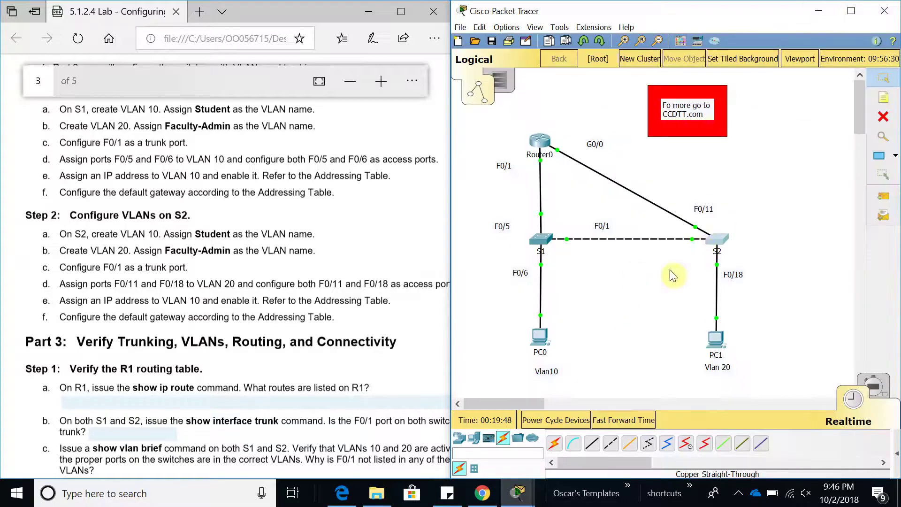
click(717, 239)
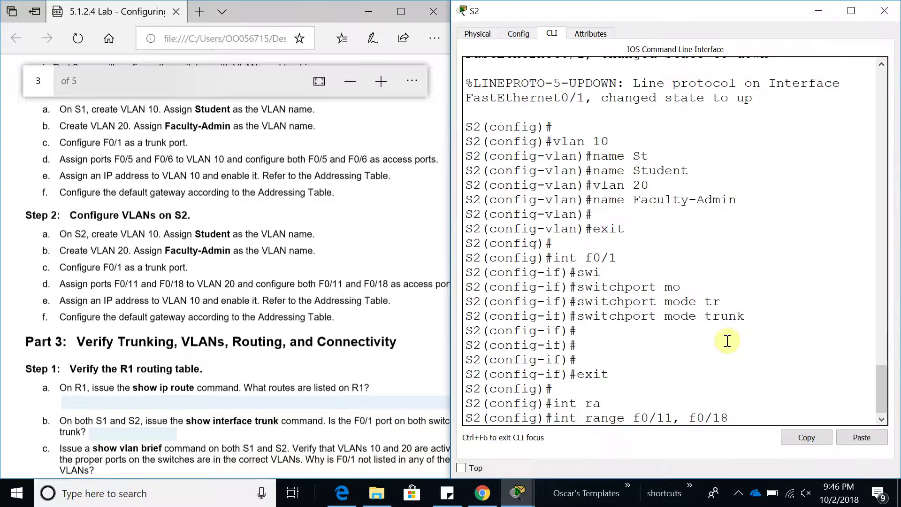
key(Return)
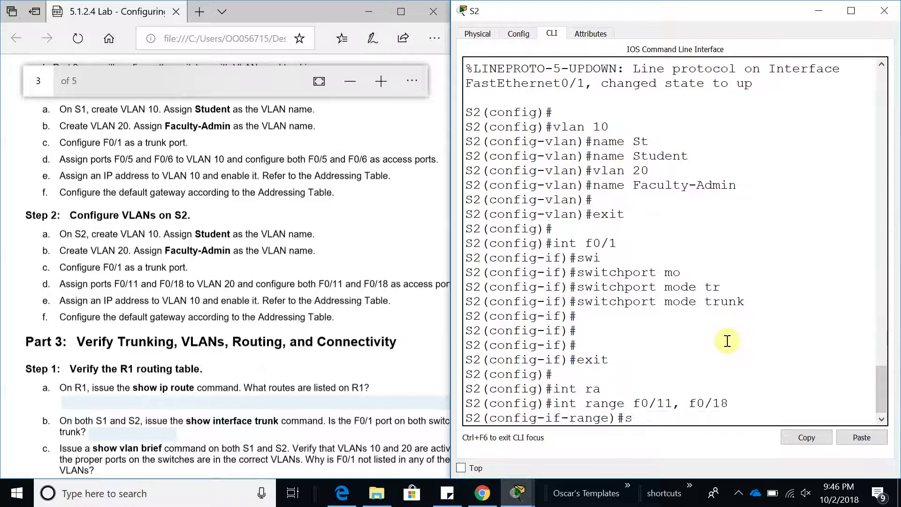
Step: Set ports F0/11 and F0/18 to switchport mode access
text(swi)
key(Tab)
text(mo)
key(Tab)
text(a)
key(Tab)
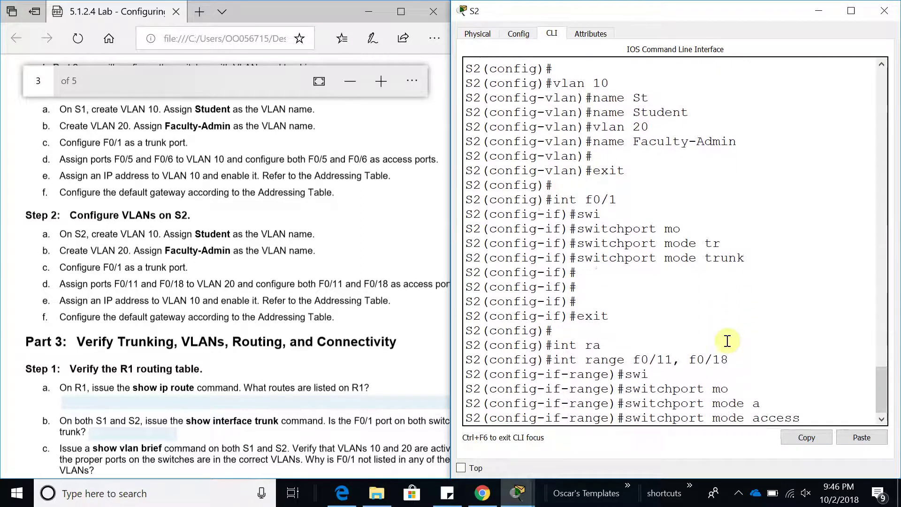
key(Return)
Step: Assign ports F0/11 and F0/18 to access VLAN 20
text(swi)
key(Tab)
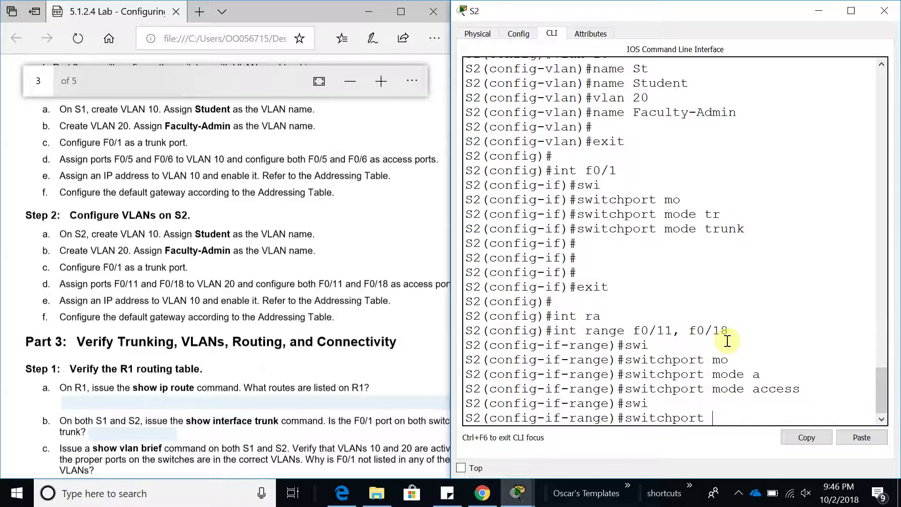
text(a)
key(Tab)
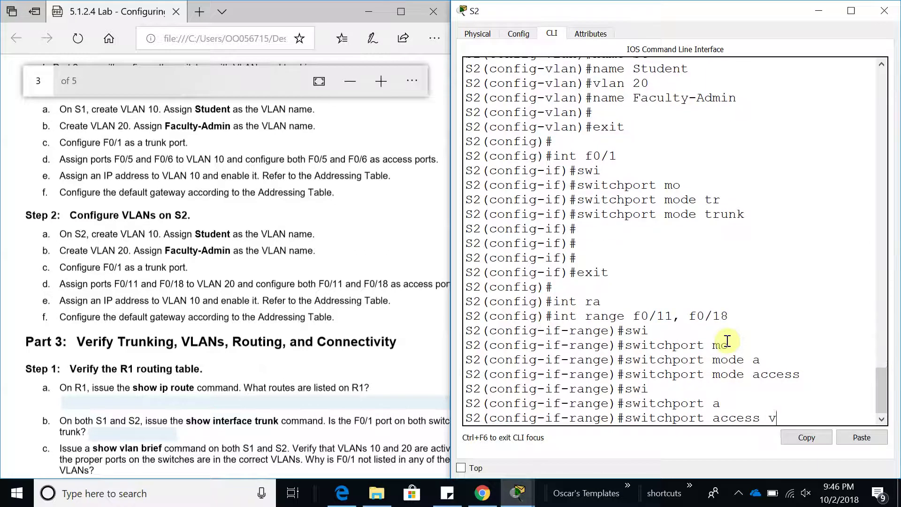
text(v)
key(Tab)
text(20)
key(Return)
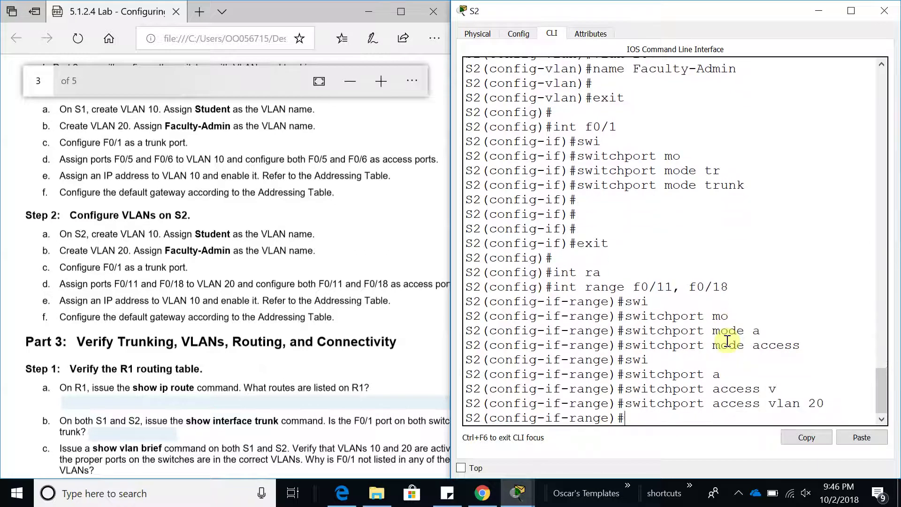
key(Return)
double_click(371, 286)
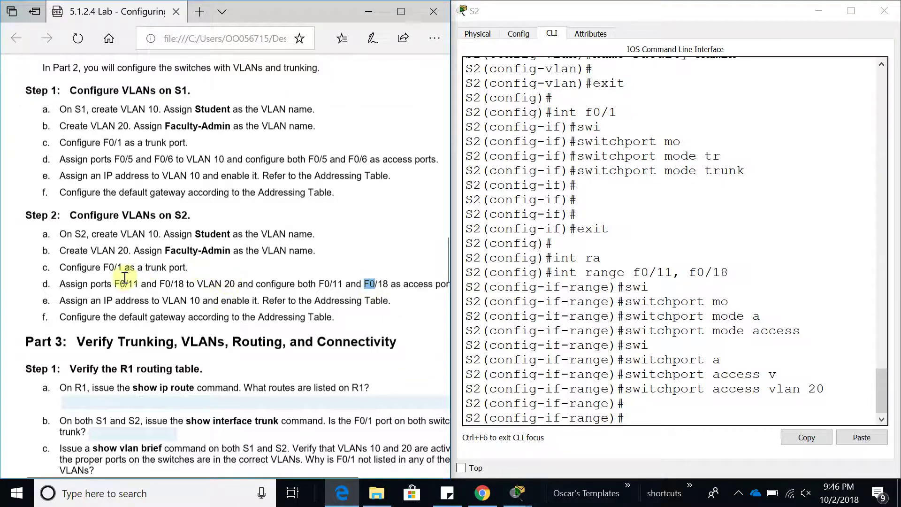
Step: Copy S2's address 192.168.10.12 from the lab's Addressing Table, then return to S2's CLI
click(239, 285)
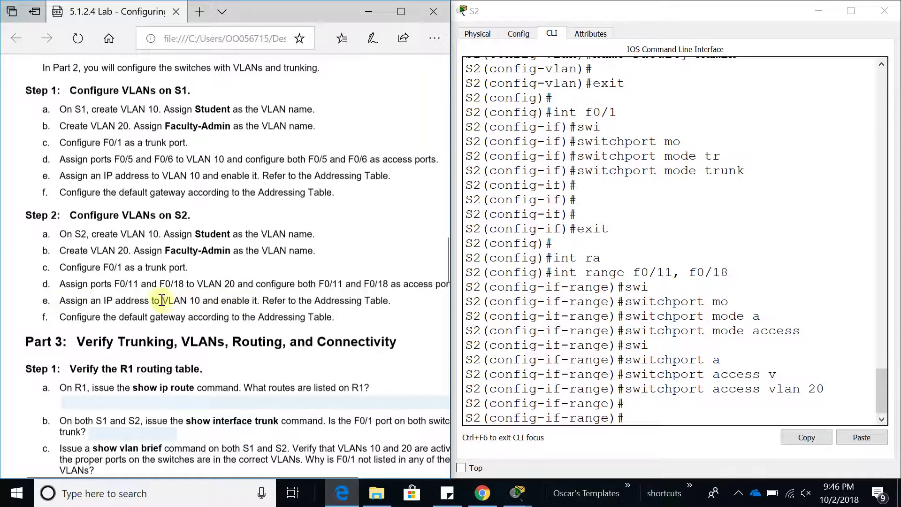
scroll(263, 306, up, 15)
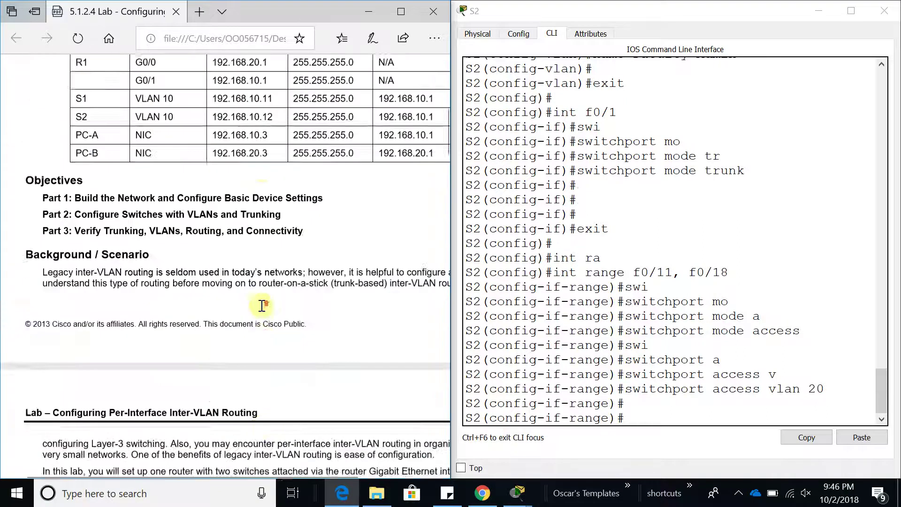
drag(274, 307, 213, 308)
right_click(230, 309)
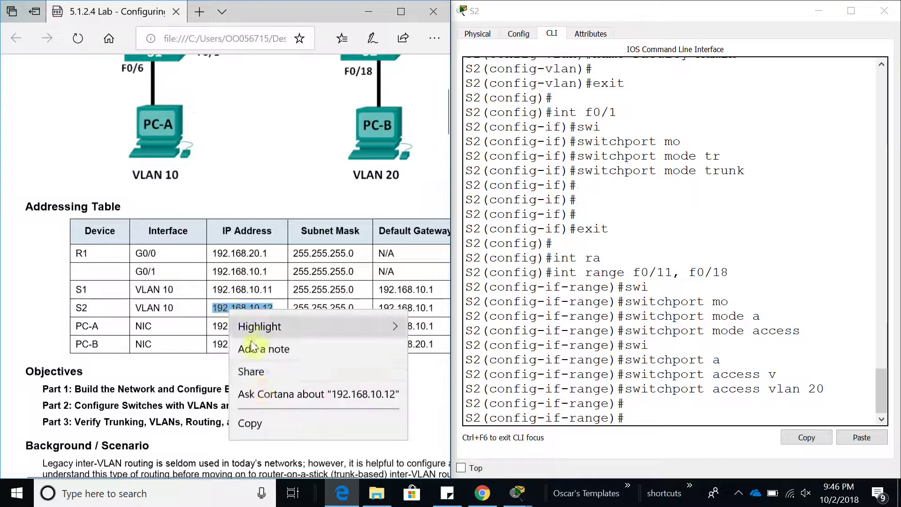
click(247, 420)
scroll(242, 377, down, 1)
scroll(242, 377, down, 15)
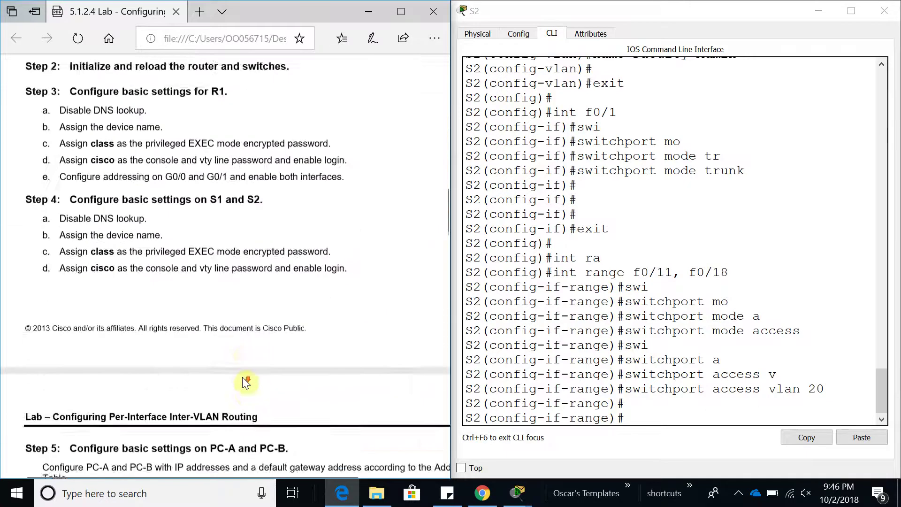
scroll(243, 379, down, 2)
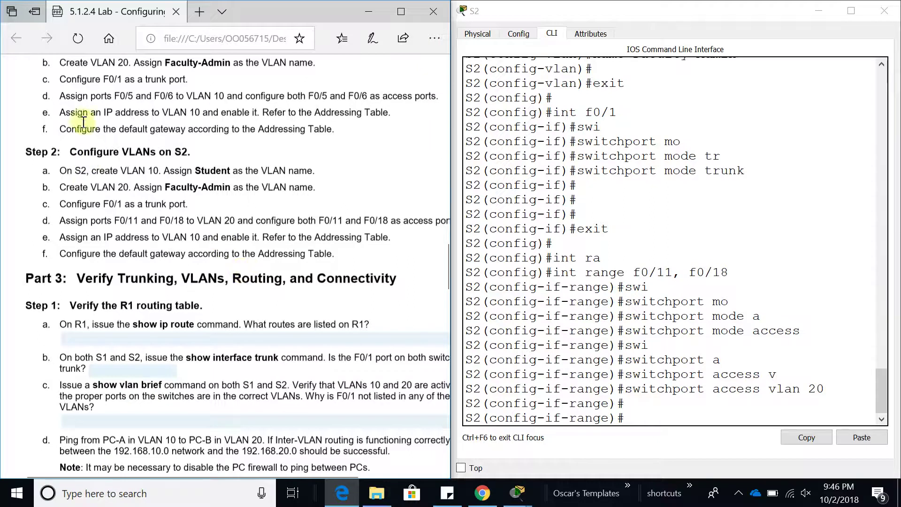
drag(193, 152, 158, 152)
click(236, 182)
click(639, 417)
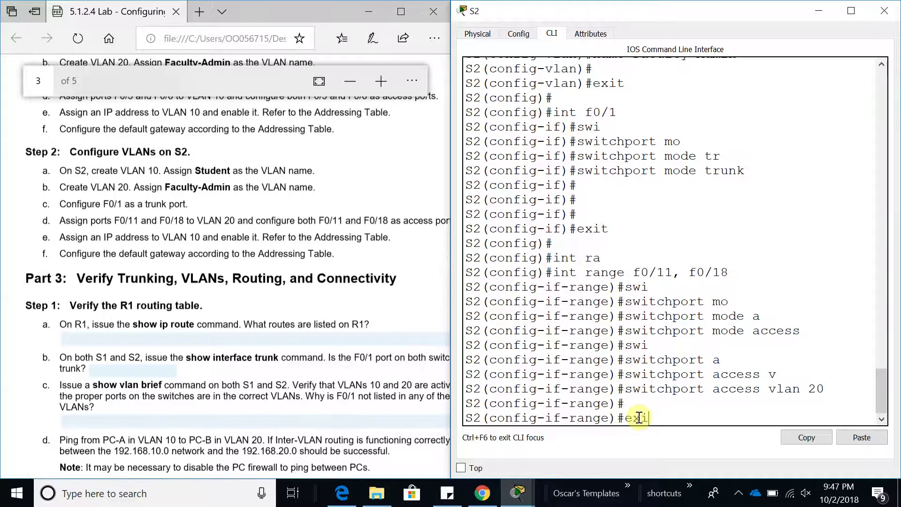
Step: Leave the interface range and enter S2's interface VLAN 10 configuration
text(exit)
key(Return)
key(Return)
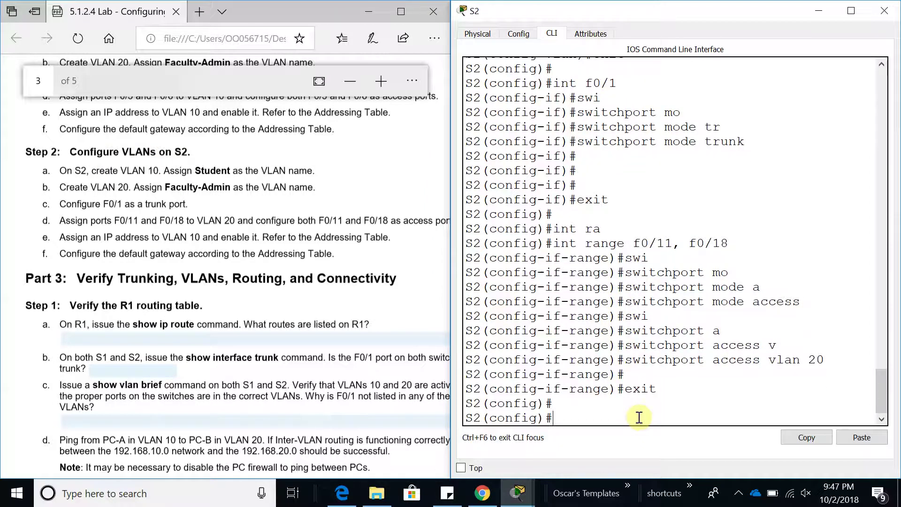
key(Tab)
text(10)
key(Return)
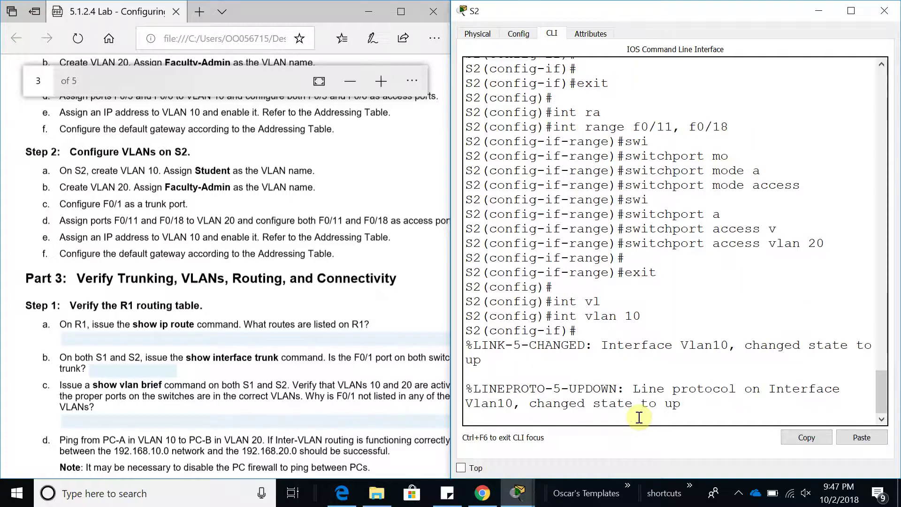
key(Return)
Step: Give VLAN 10 address 192.168.10.12 with mask 255.255.255.0 and run no shutdown
text(ip)
key(Tab)
text(add)
key(Tab)
key(Tab)
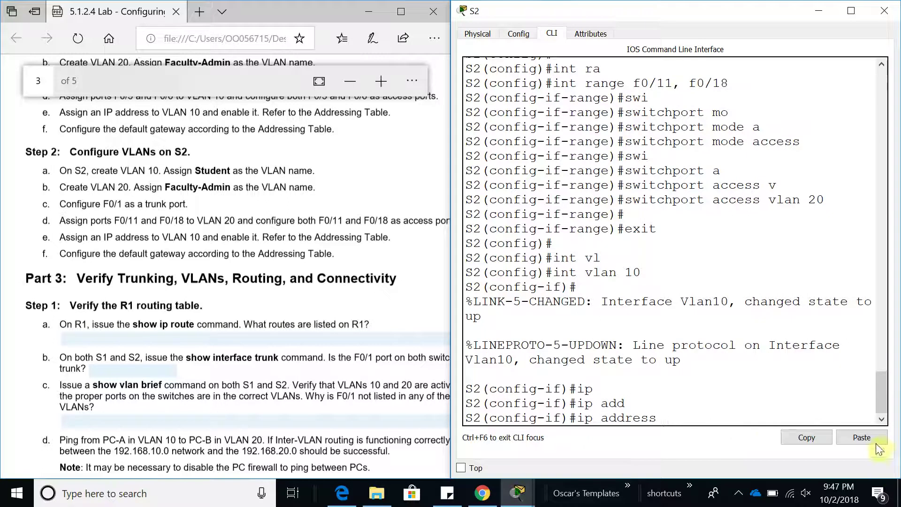
click(862, 438)
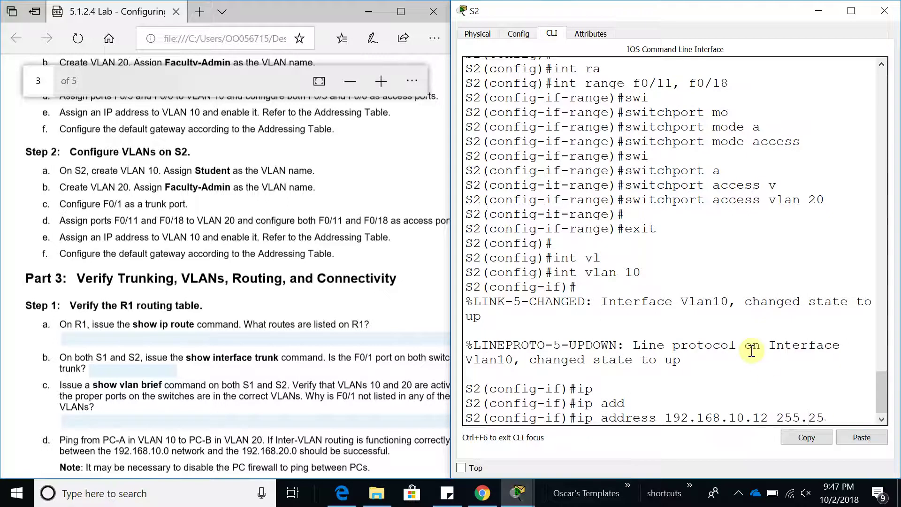
text(255.255.255.0)
key(Return)
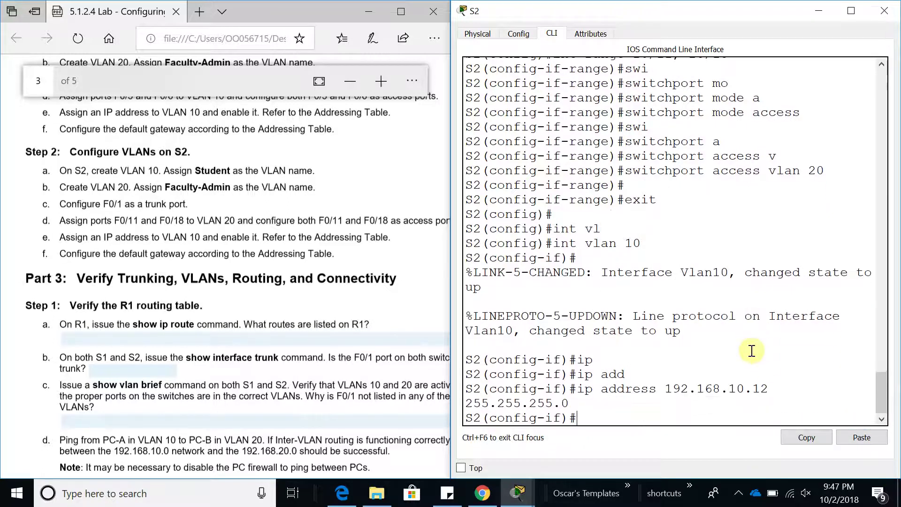
text(no shu)
key(Tab)
key(Return)
key(Return)
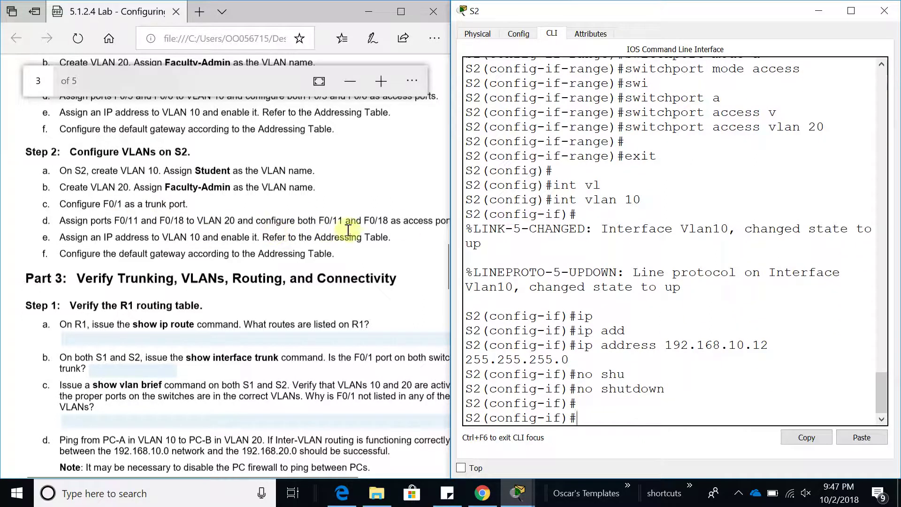
Step: Highlight the VLAN 10 address and default gateway instructions in the lab document
drag(393, 236, 199, 237)
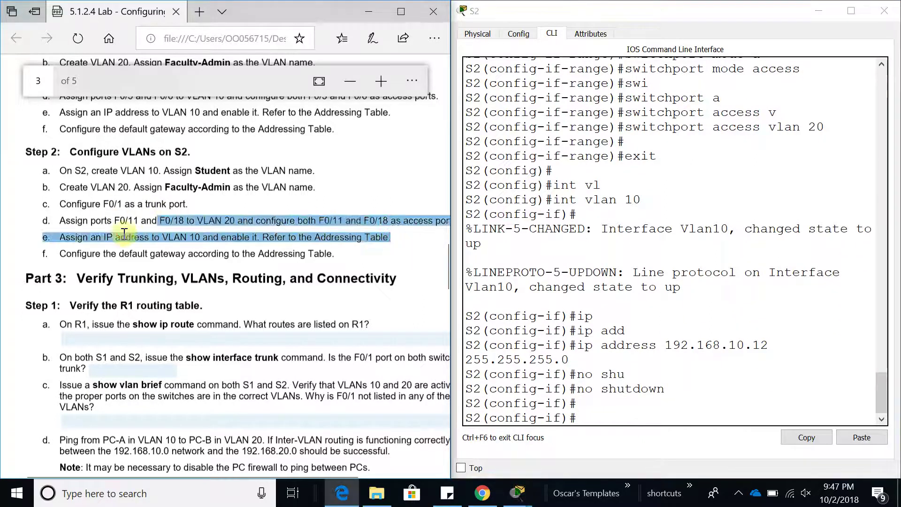
click(253, 255)
drag(338, 252, 120, 255)
click(610, 419)
Step: Exit to global config and set S2's default gateway to 192.168.10.1, correcting the third octet
text(exi)
key(Tab)
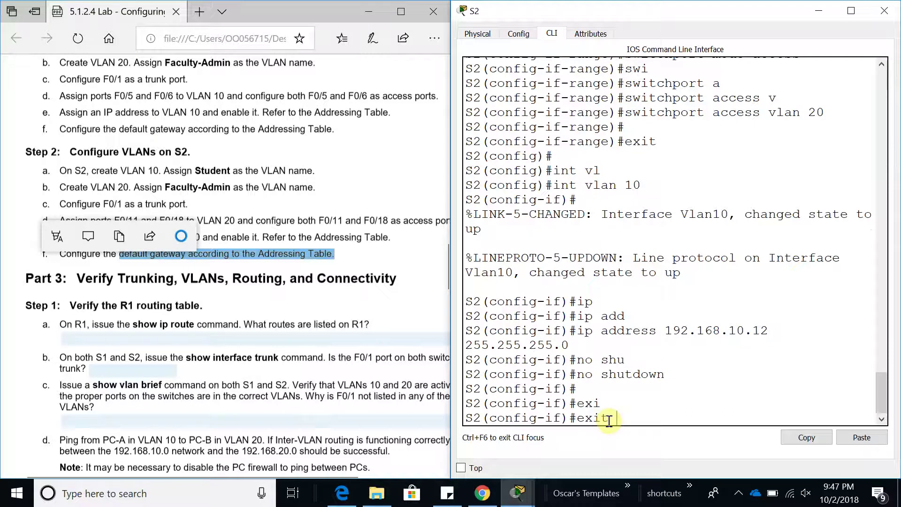
key(Return)
text(ip d)
key(Tab)
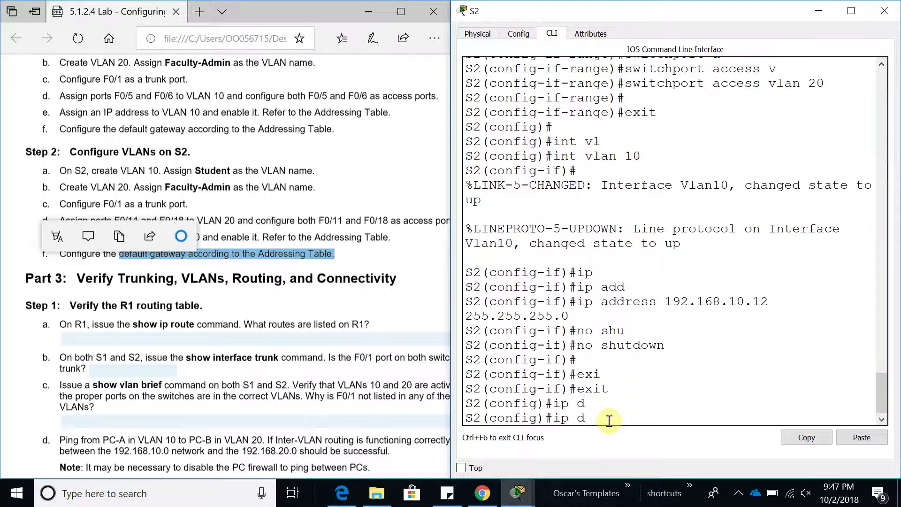
text(e)
key(Tab)
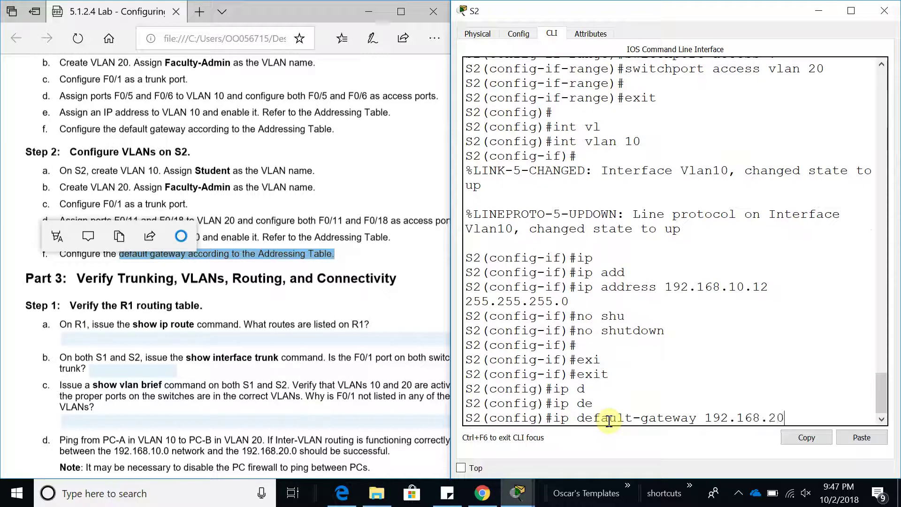
scroll(268, 281, up, 20)
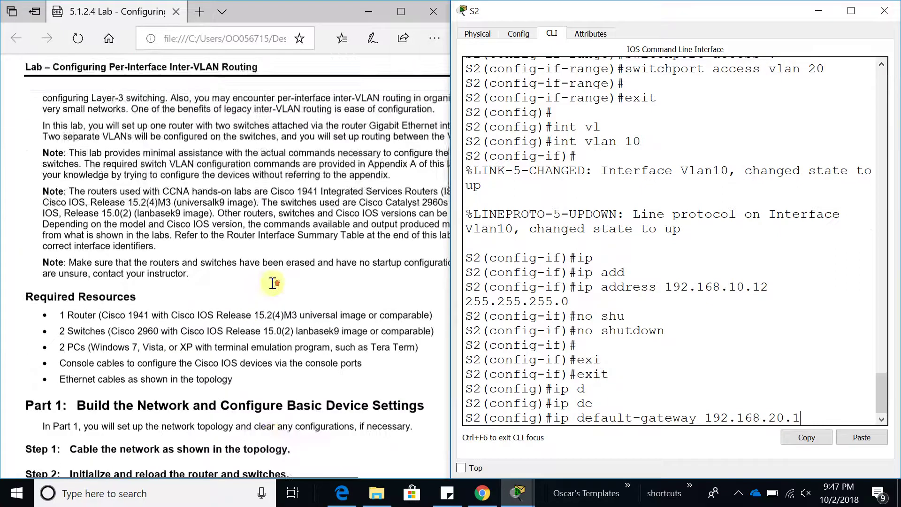
scroll(268, 284, down, 5)
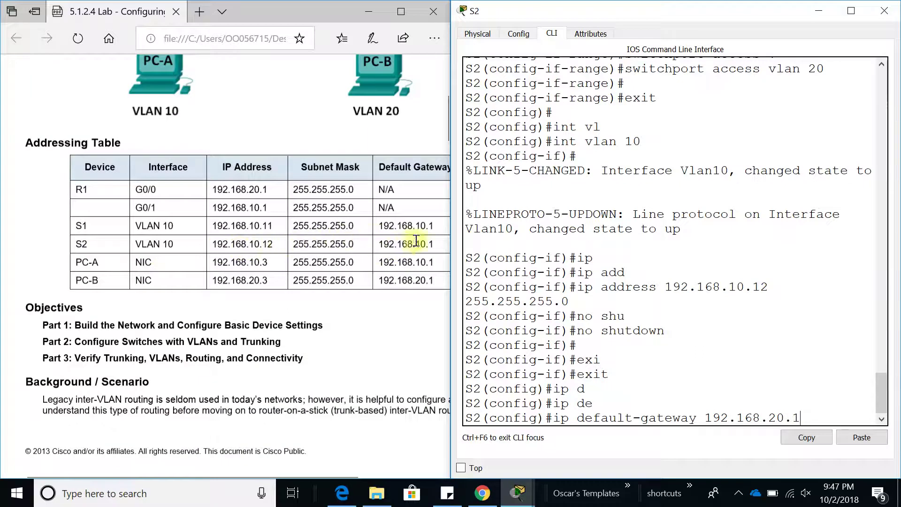
key(Left)
key(Left)
key(Left)
text(1)
key(Return)
key(Return)
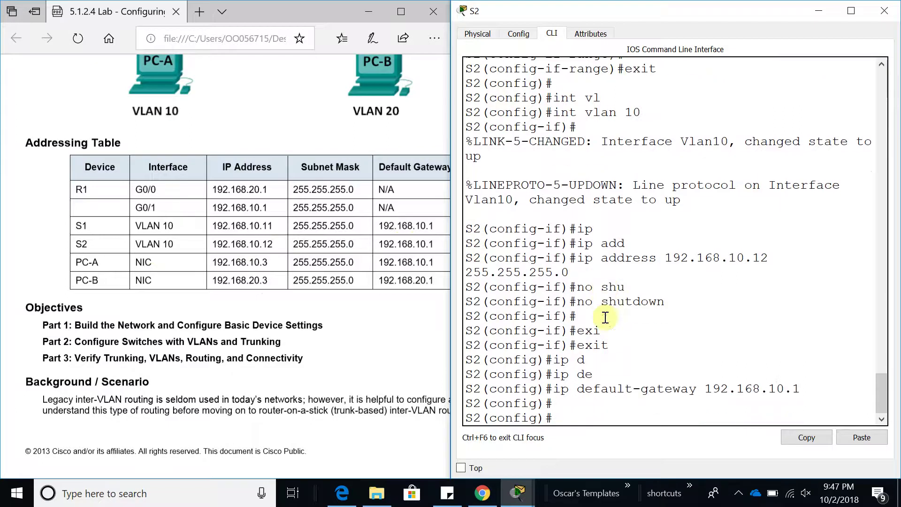
scroll(169, 269, down, 5)
scroll(169, 269, down, 15)
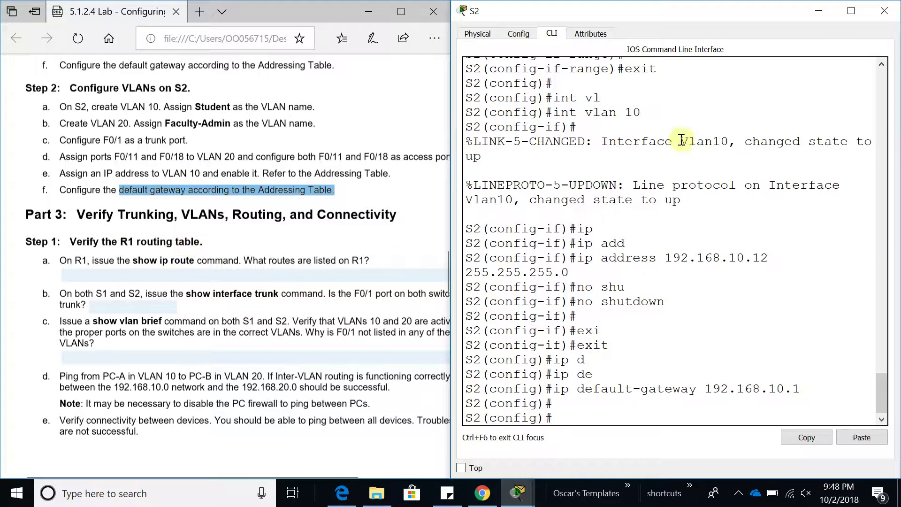
Step: Close S2, open Router0's CLI on the right half, and type end to leave configuration mode
click(820, 10)
click(544, 140)
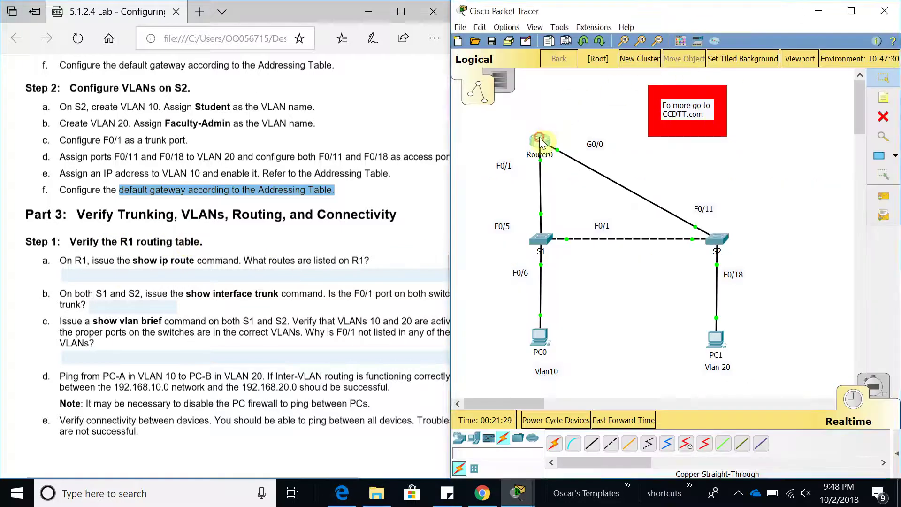
drag(449, 96, 899, 141)
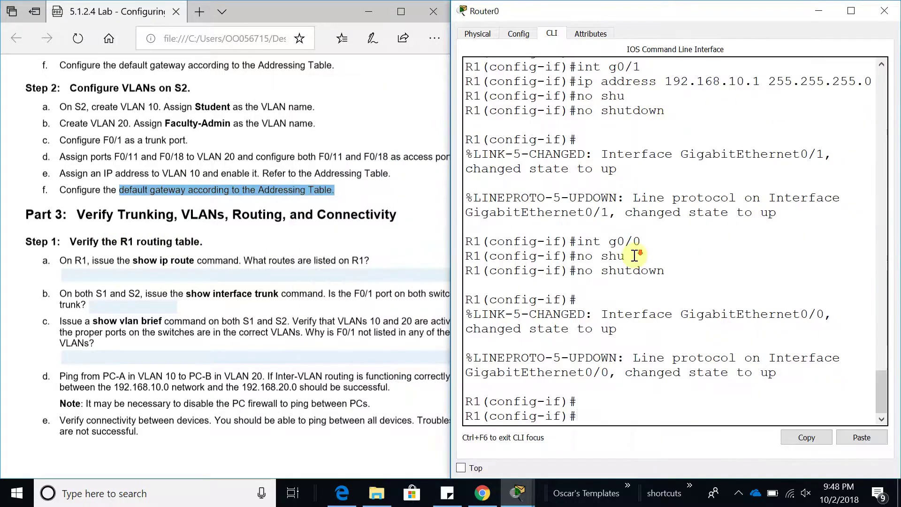
text(end)
key(Return)
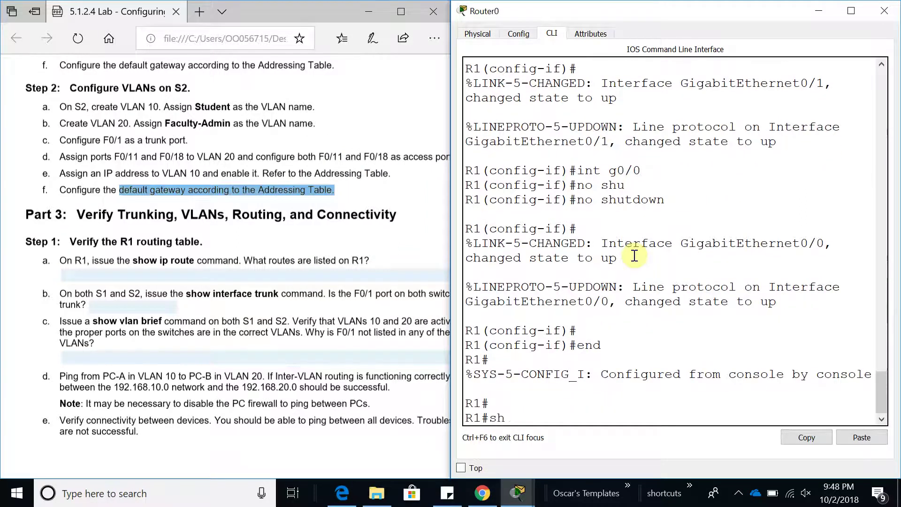
Step: Run show ip route and check connected networks 192.168.10.0 and 192.168.20.0
text(show ip ro)
key(Tab)
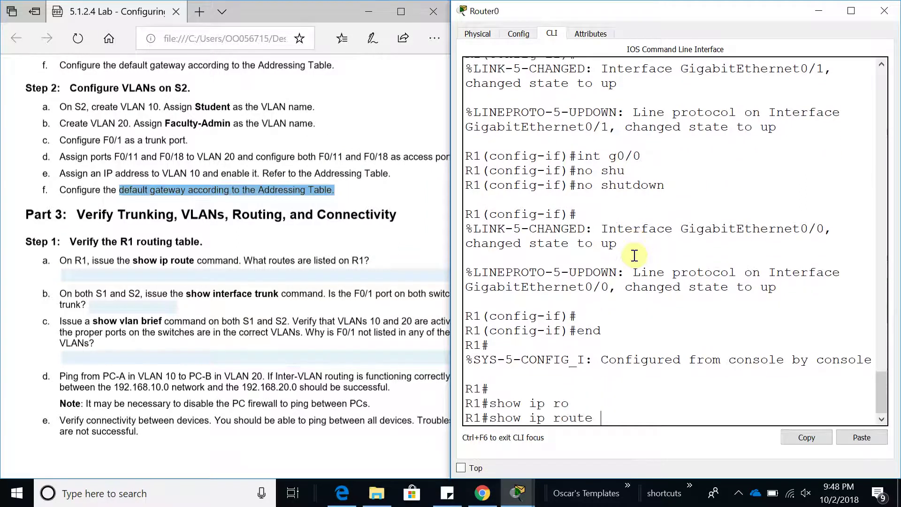
key(Return)
key(Return)
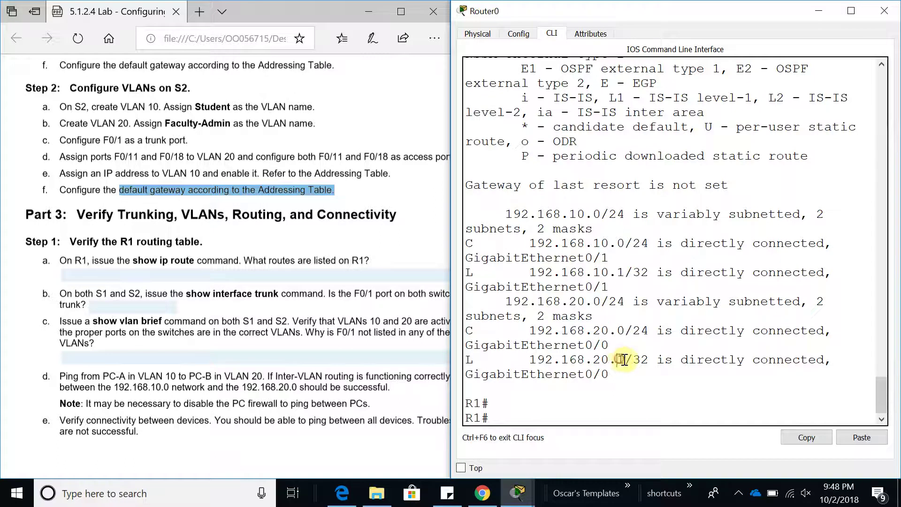
drag(625, 331, 597, 331)
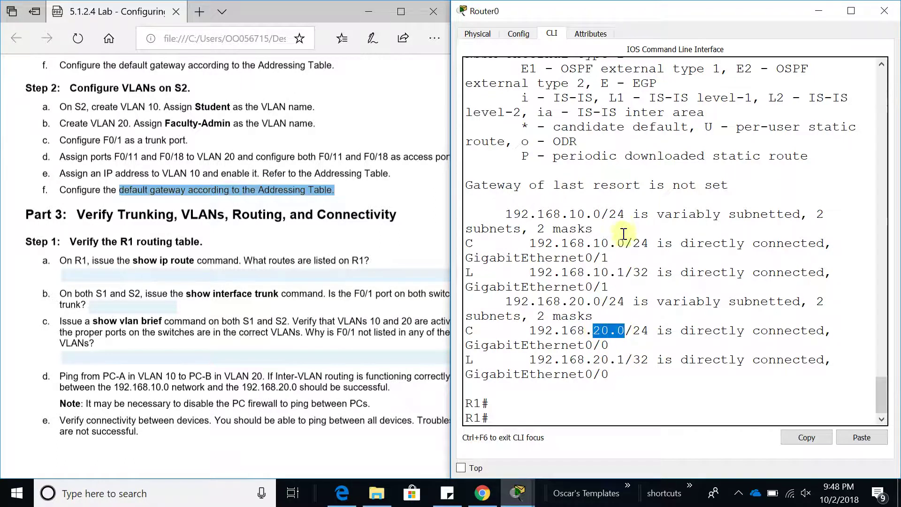
drag(625, 244, 593, 244)
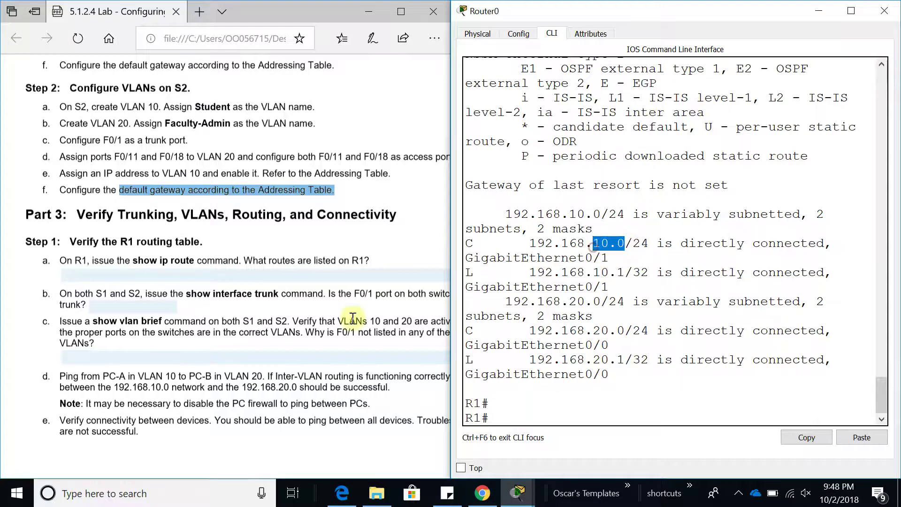
scroll(199, 303, down, 3)
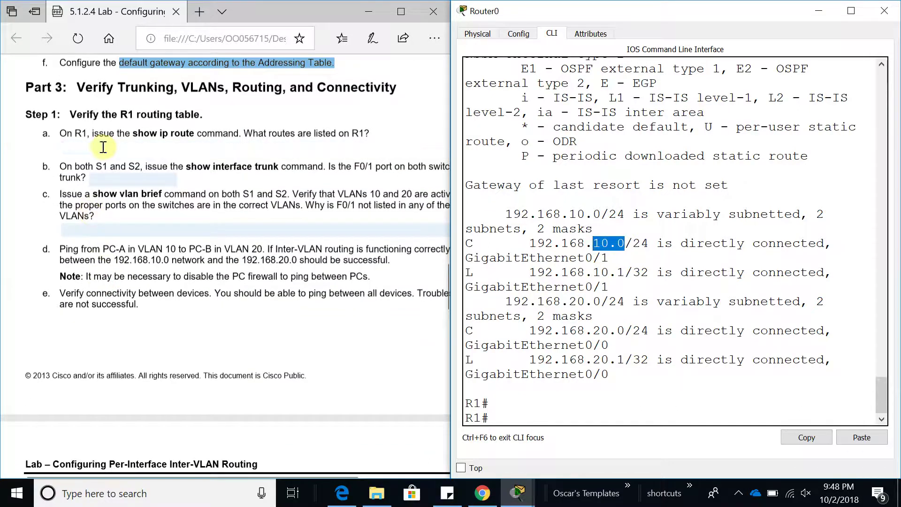
click(155, 146)
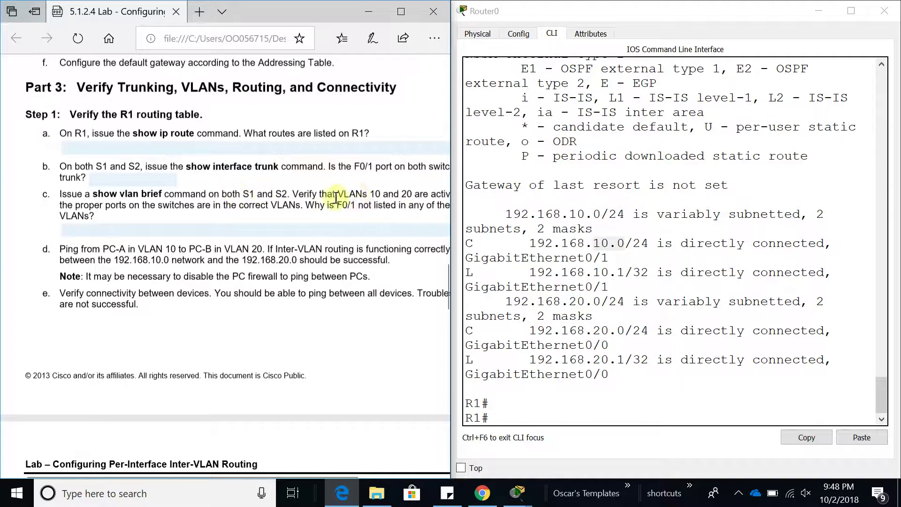
click(884, 10)
Step: On S1, leave configuration mode and run show vlan brief to check the Student and Faculty-Admin VLANs
click(547, 248)
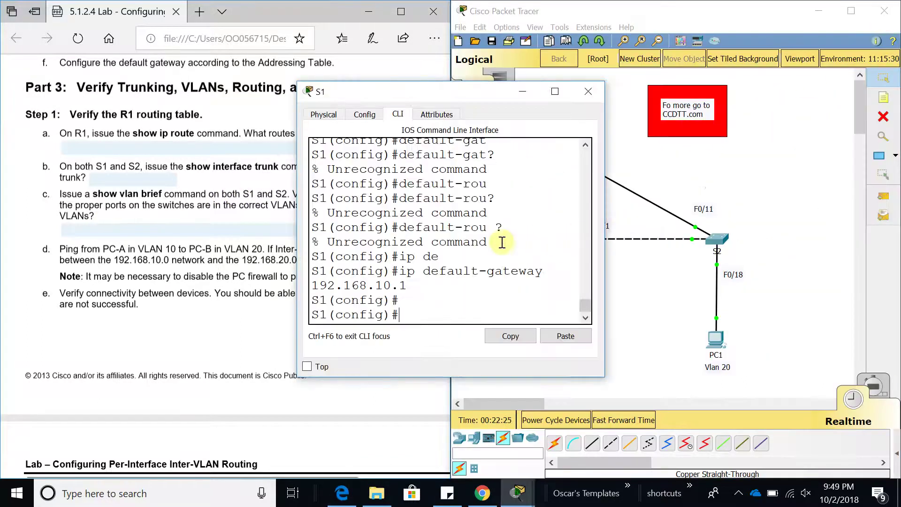
key(Return)
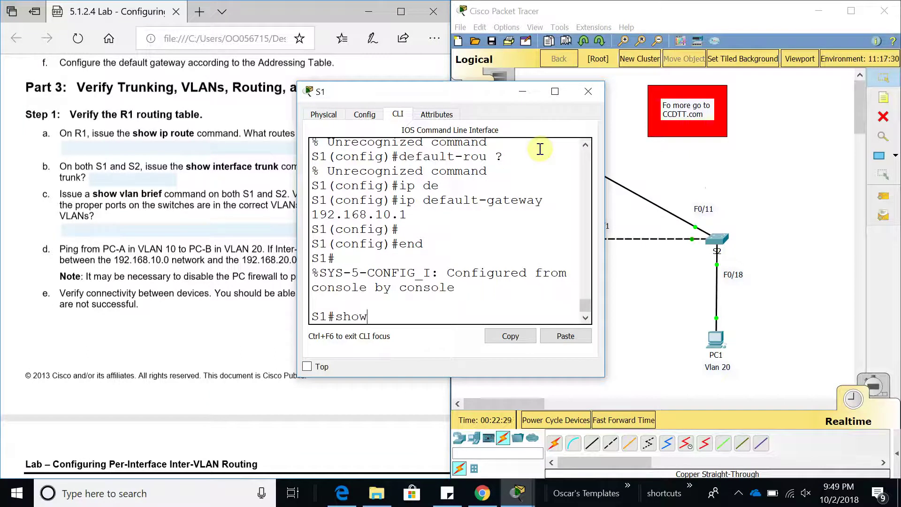
key(Tab)
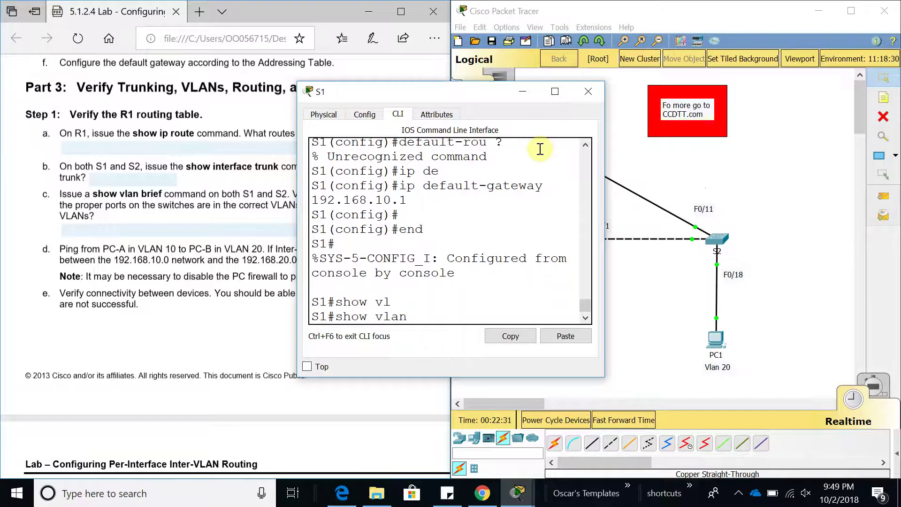
text(br)
key(Return)
key(Return)
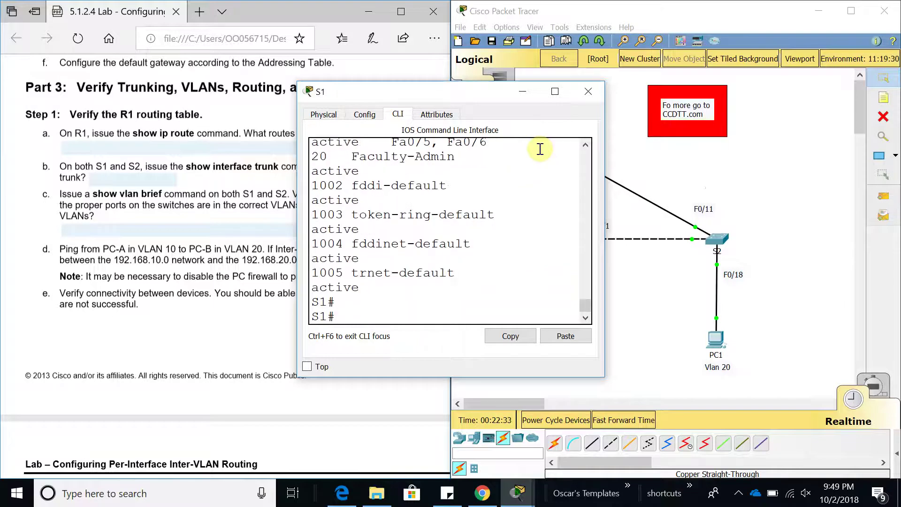
click(555, 91)
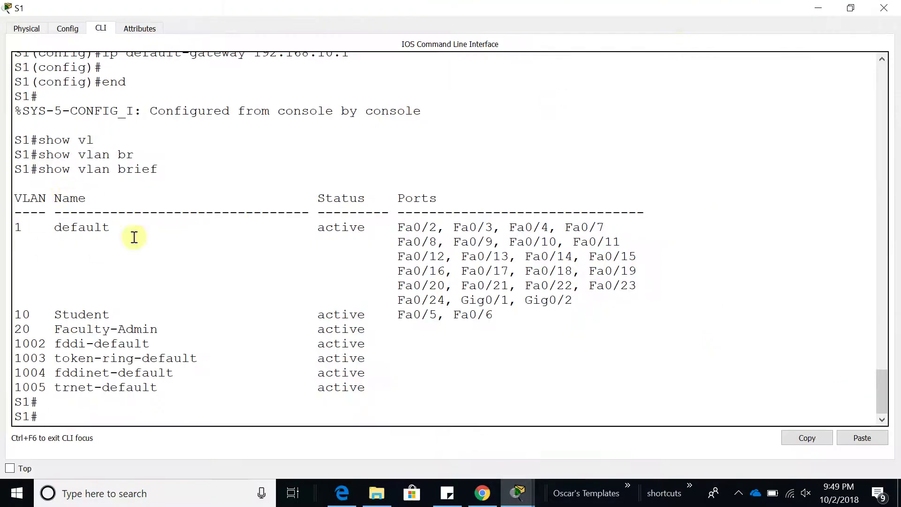
drag(158, 328, 16, 316)
click(884, 8)
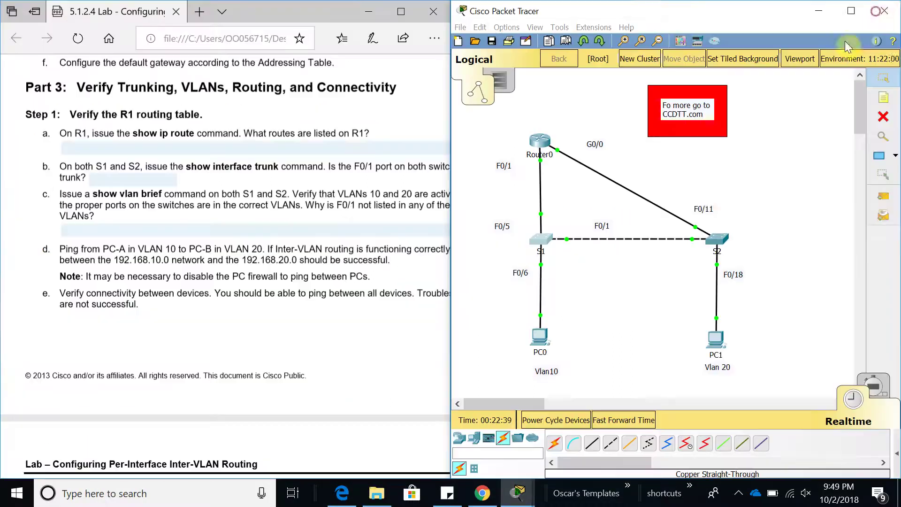
Step: On S2, leave configuration mode and run show vlan brief, confirming Fa0/11 and Fa0/18 in VLAN 20
click(731, 239)
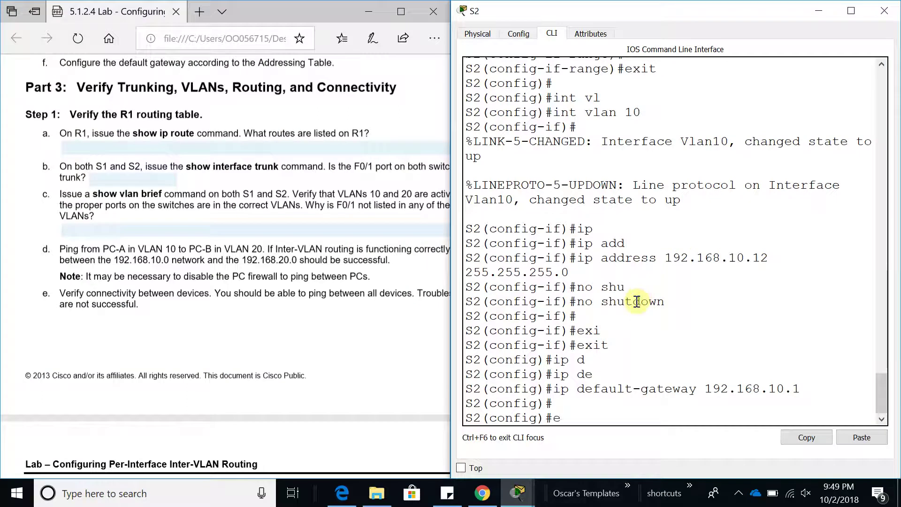
key(Return)
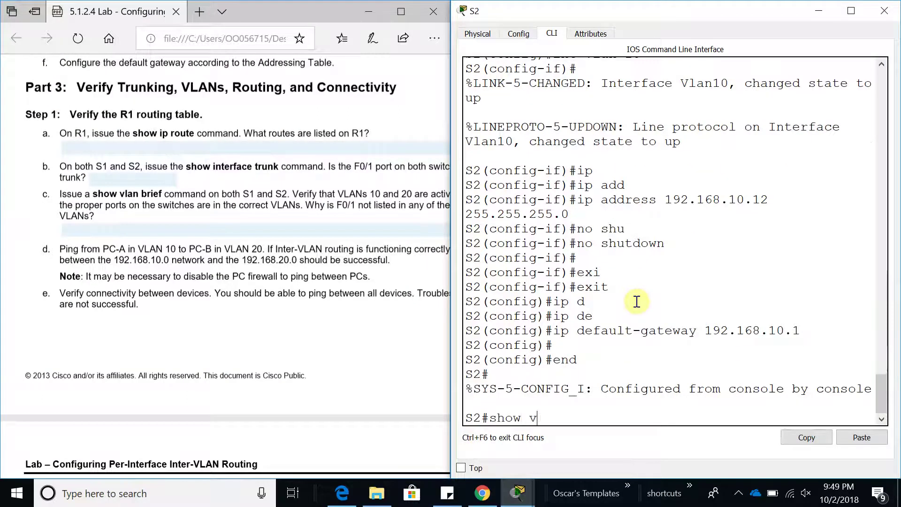
text(show vl)
key(Tab)
text(bri)
key(Tab)
key(Return)
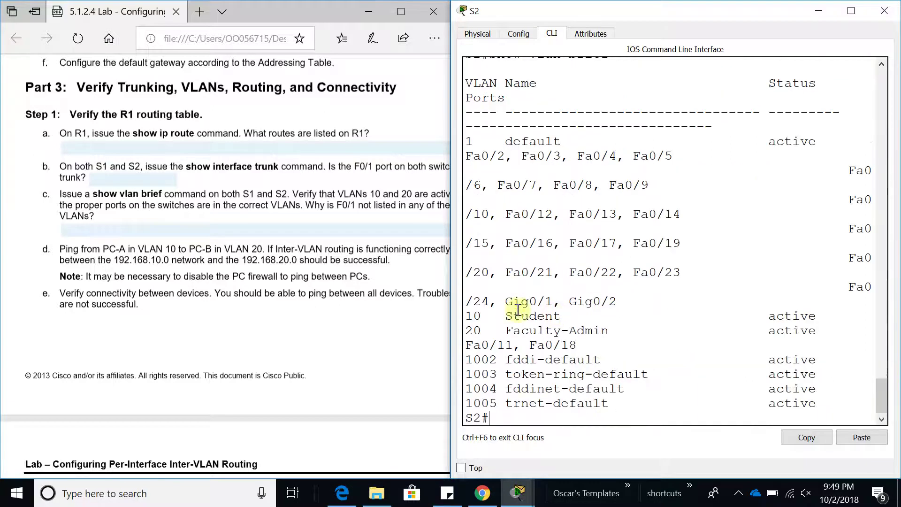
click(883, 14)
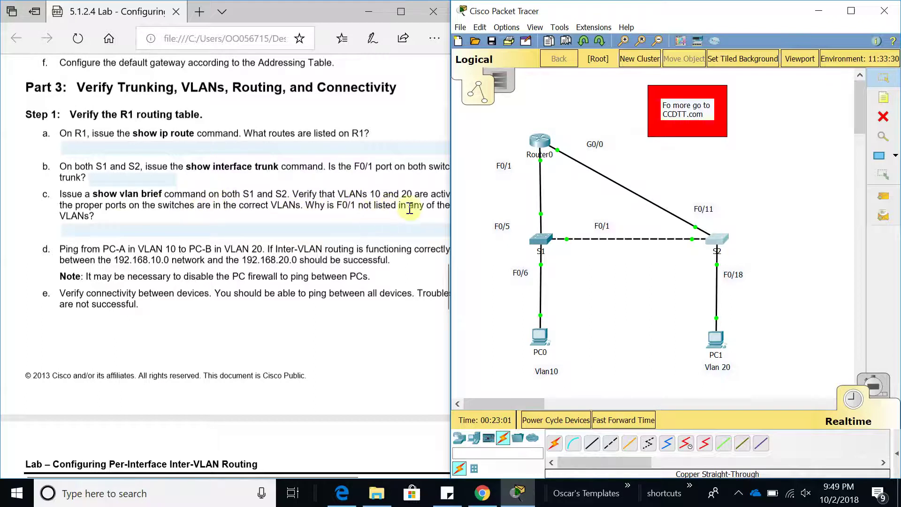
Step: Review S1's VLAN brief: VLAN 10 Student holds Fa0/5 and Fa0/6, while VLAN 20 has no ports
click(541, 240)
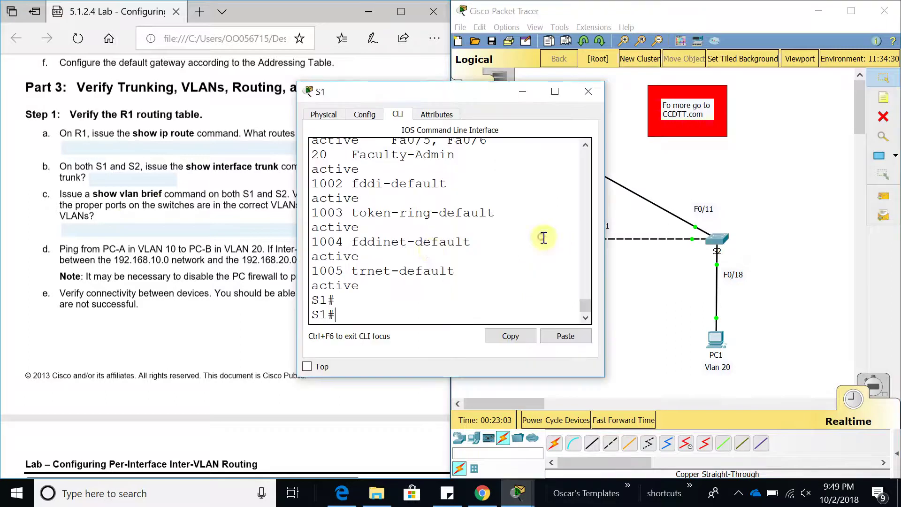
drag(466, 98, 621, 98)
scroll(719, 212, up, 6)
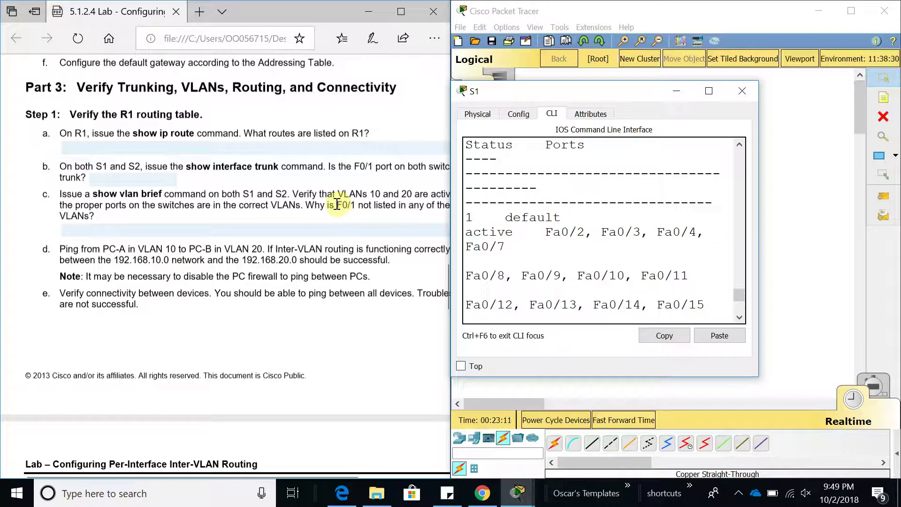
scroll(540, 239, down, 2)
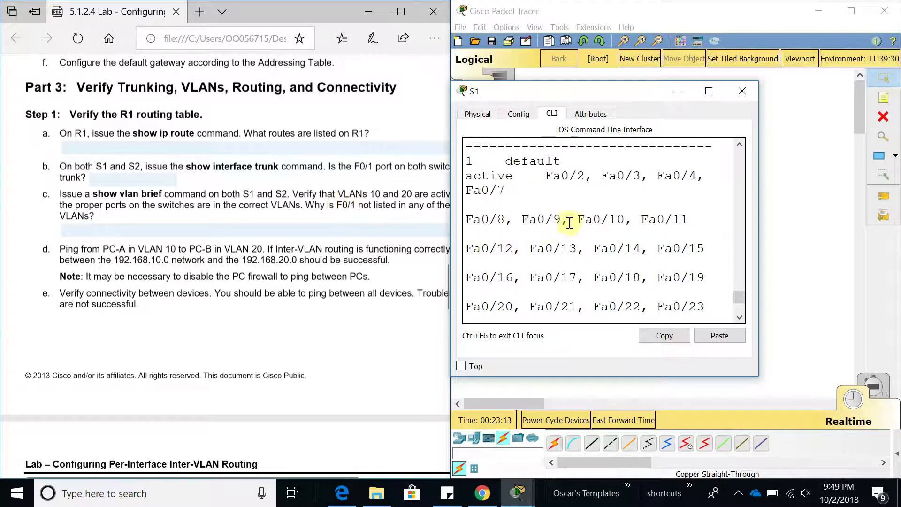
scroll(570, 217, down, 2)
scroll(570, 217, down, 1)
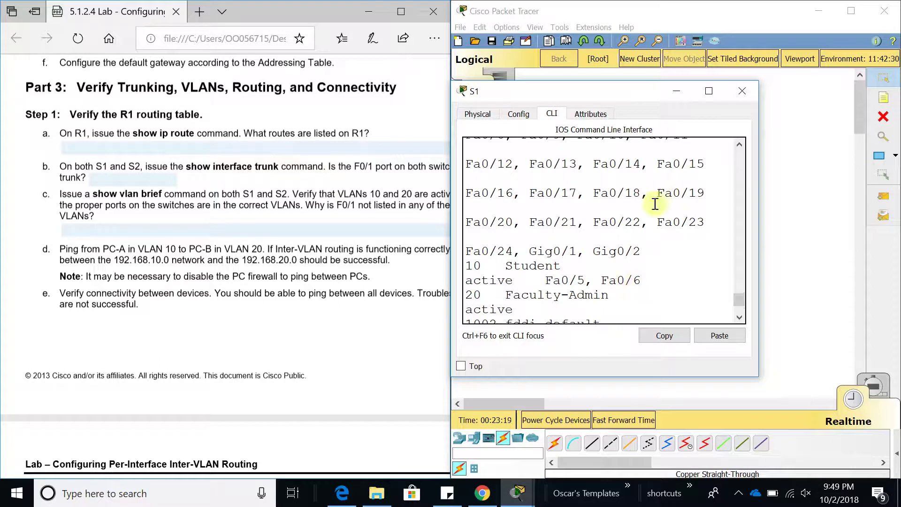
scroll(615, 265, up, 5)
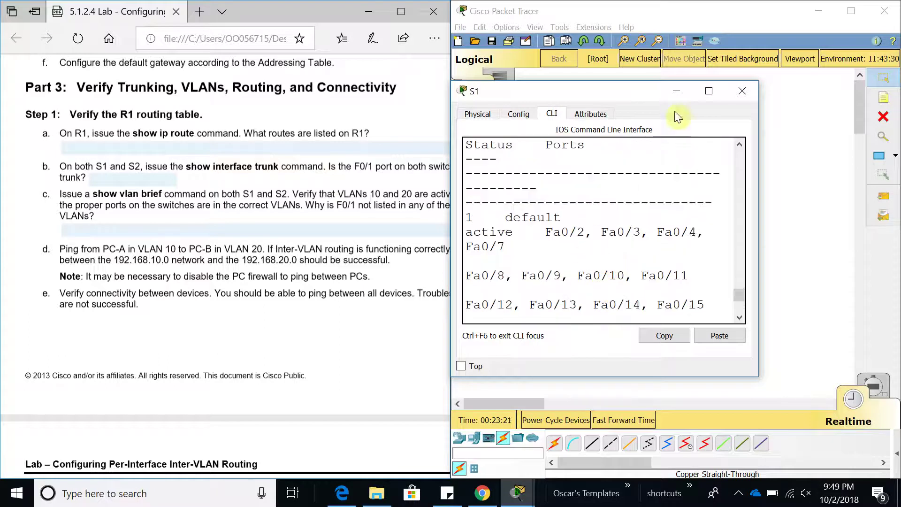
click(701, 94)
drag(411, 366, 357, 344)
drag(279, 318, 150, 314)
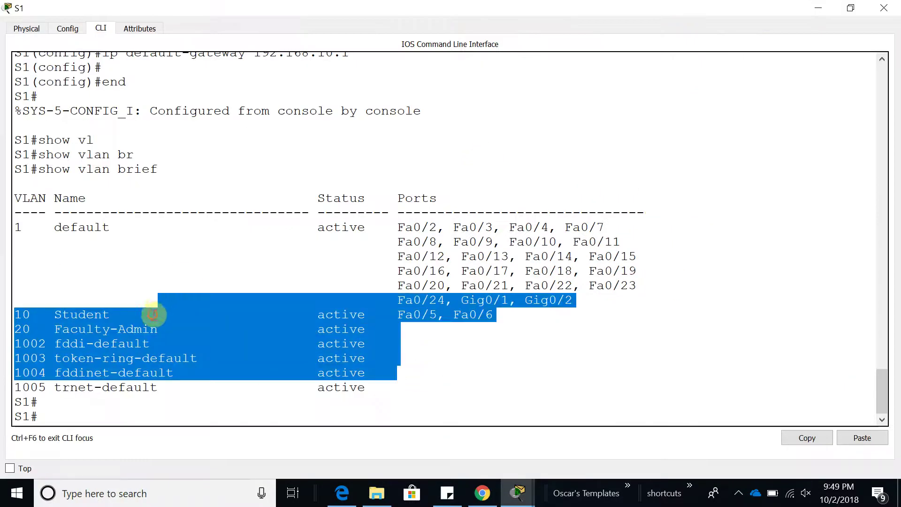
click(151, 315)
click(879, 12)
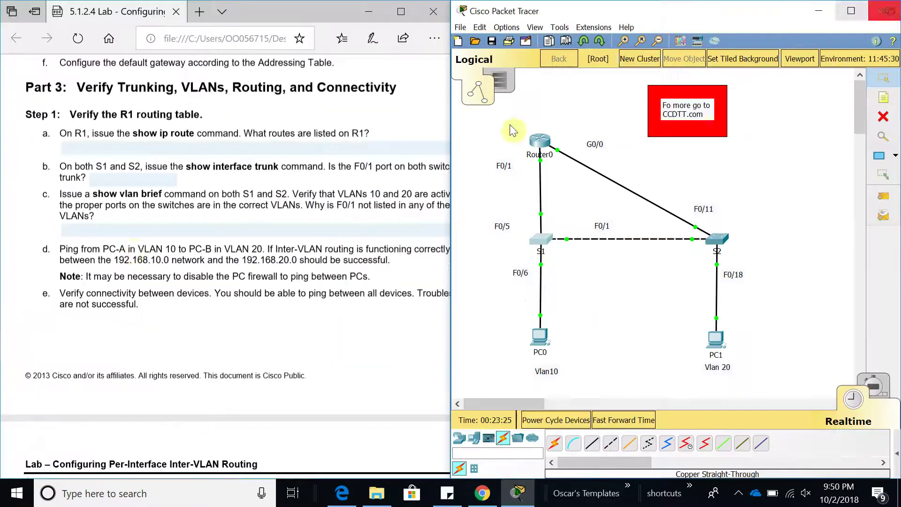
Step: Check PC0's IP configuration, address 192.168.10.3
click(162, 230)
scroll(126, 276, down, 1)
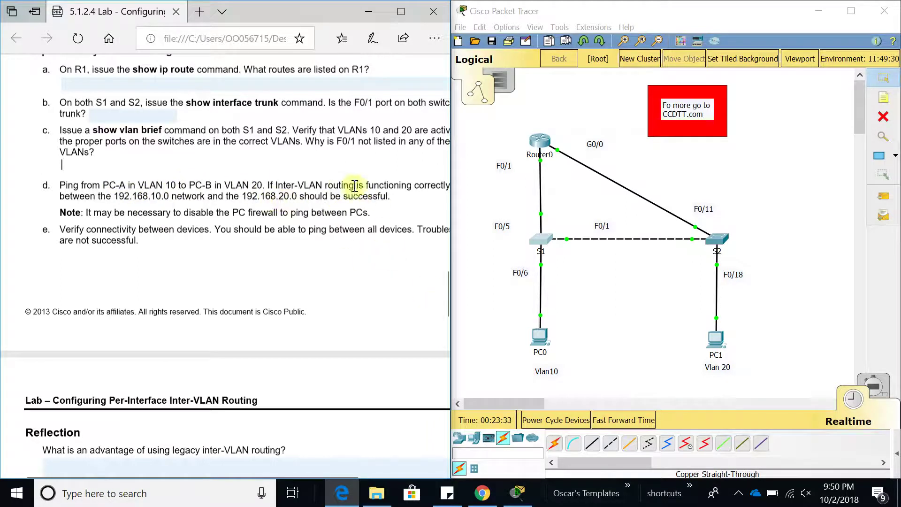
click(587, 316)
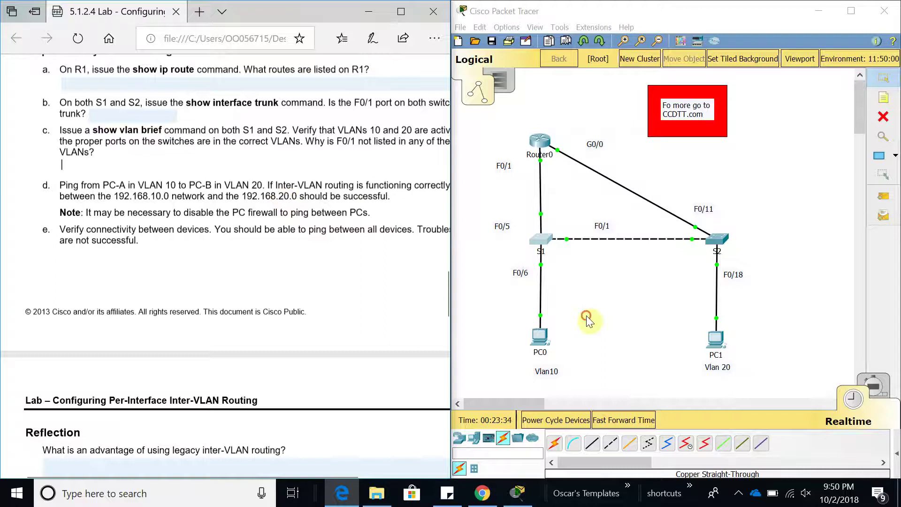
click(539, 342)
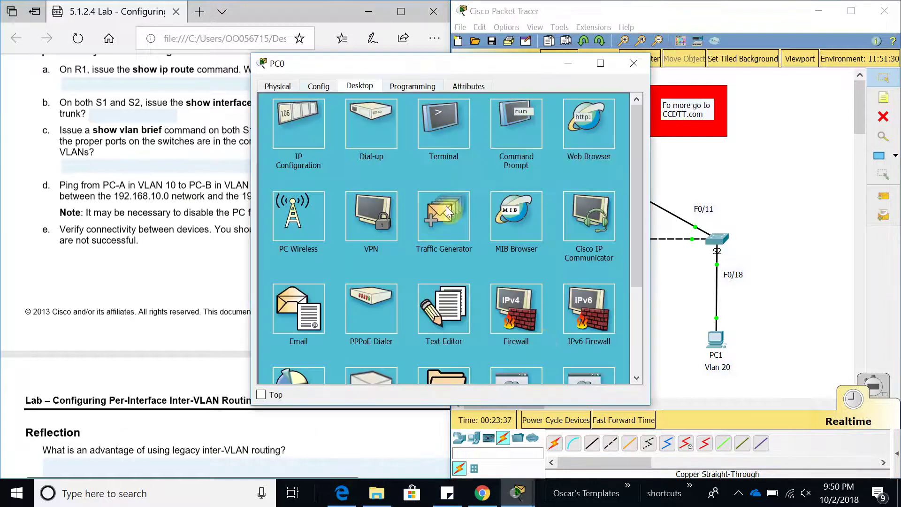
click(300, 117)
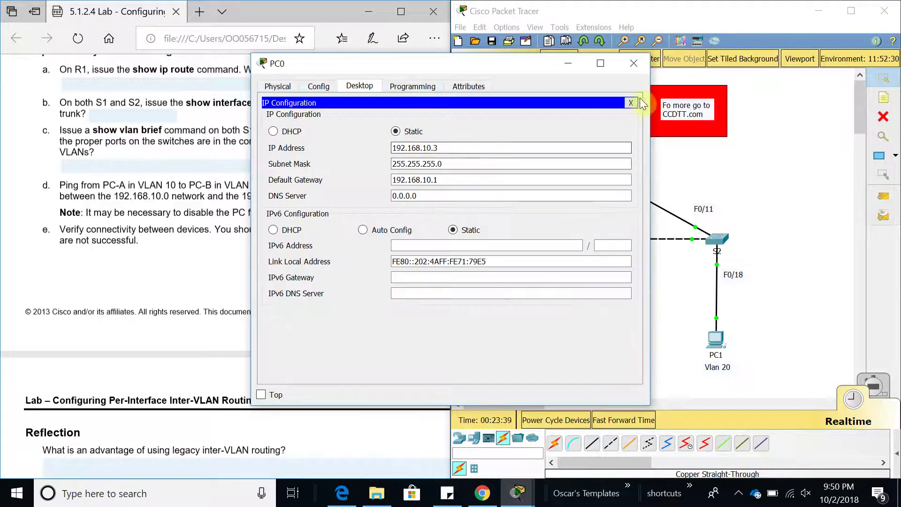
click(634, 63)
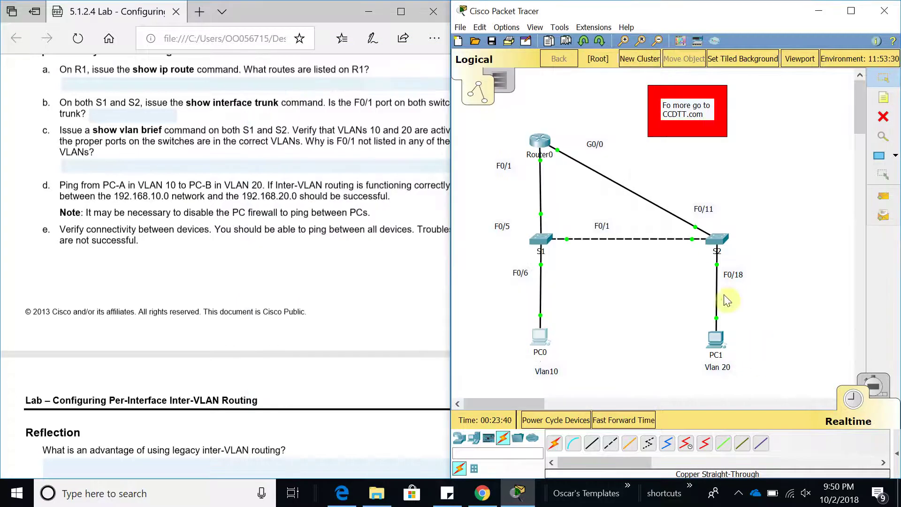
Step: Copy PC1's IP address 192.168.20.3 from its IP configuration
click(718, 345)
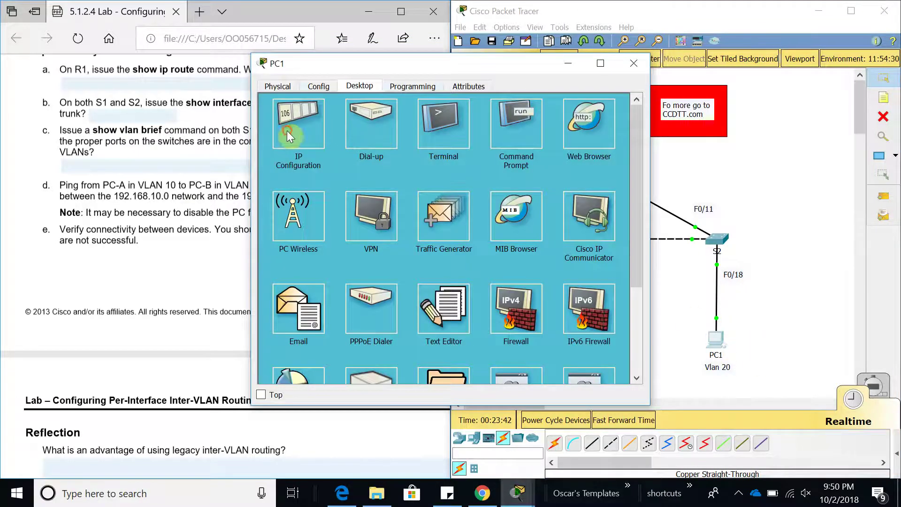
click(290, 132)
drag(446, 148, 338, 145)
key(ctrl+c)
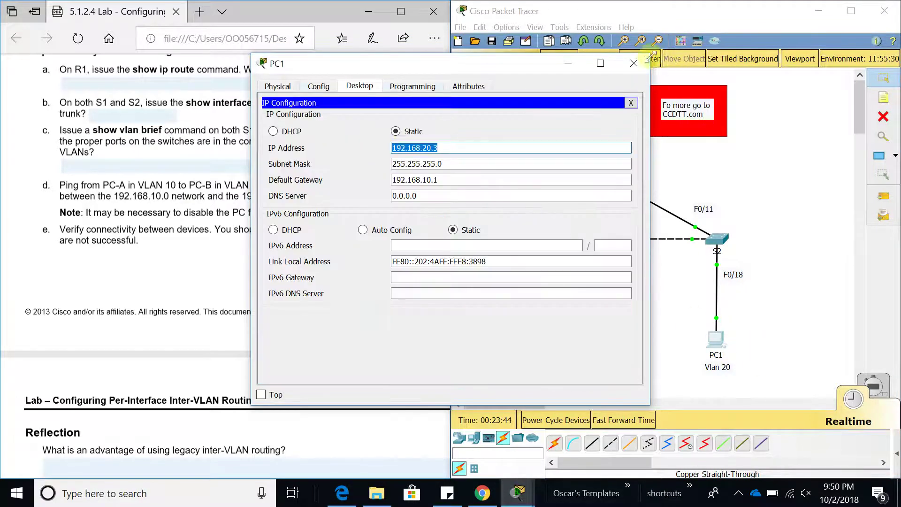
click(634, 63)
click(540, 337)
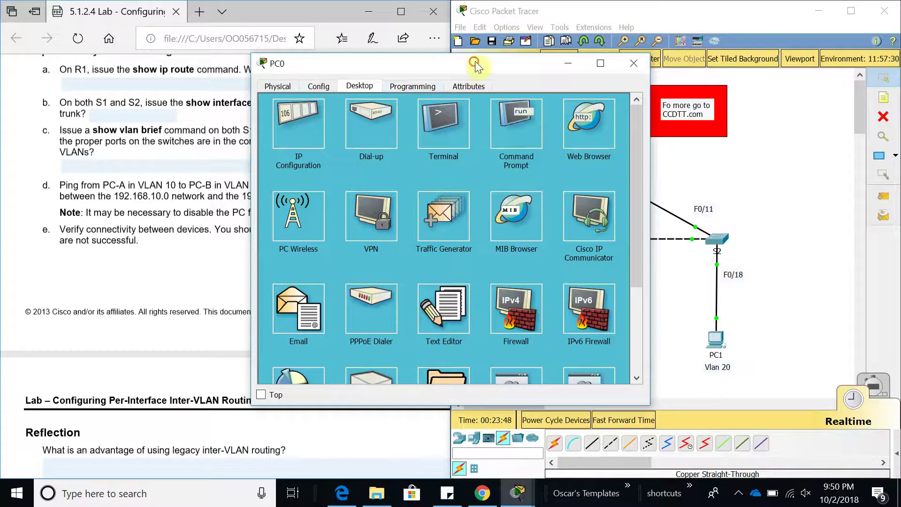
Step: Ping 192.168.20.3 from PC0 twice, getting 4 of 4 replies with 0% loss
drag(470, 63, 597, 37)
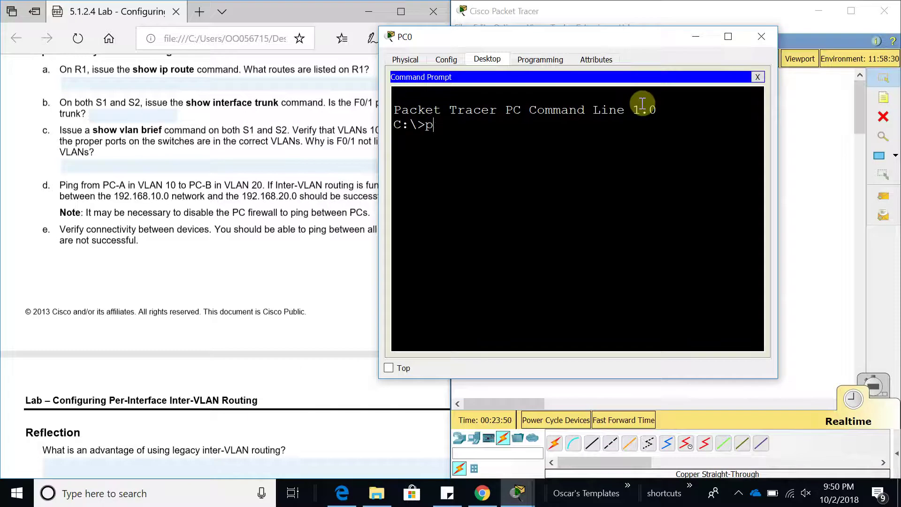
right_click(582, 136)
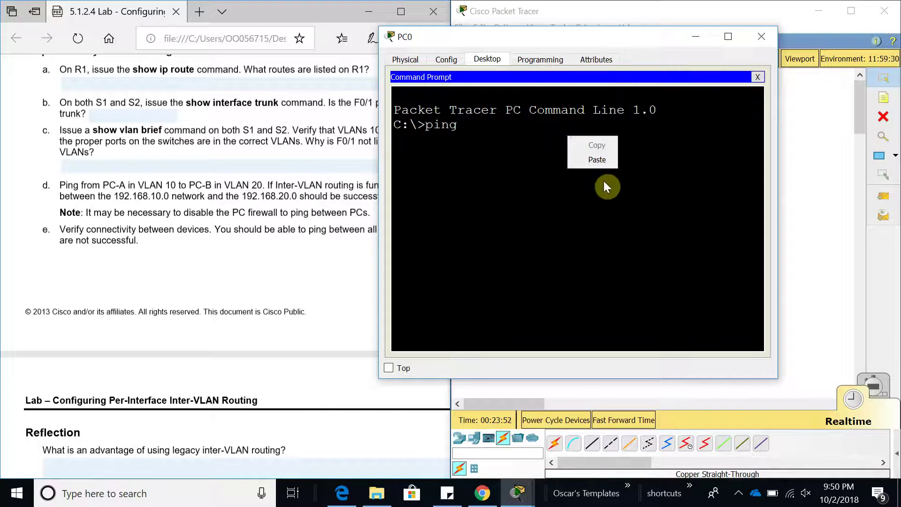
click(599, 162)
key(Return)
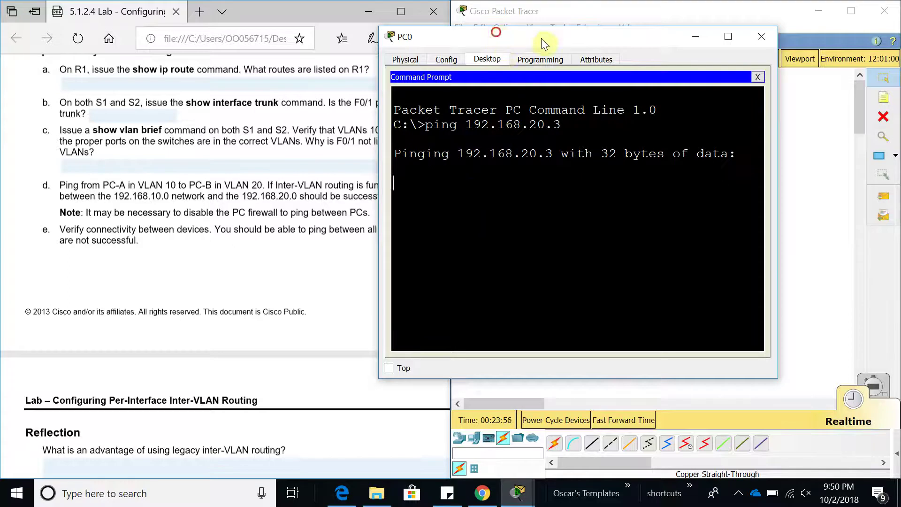
drag(499, 34, 599, 44)
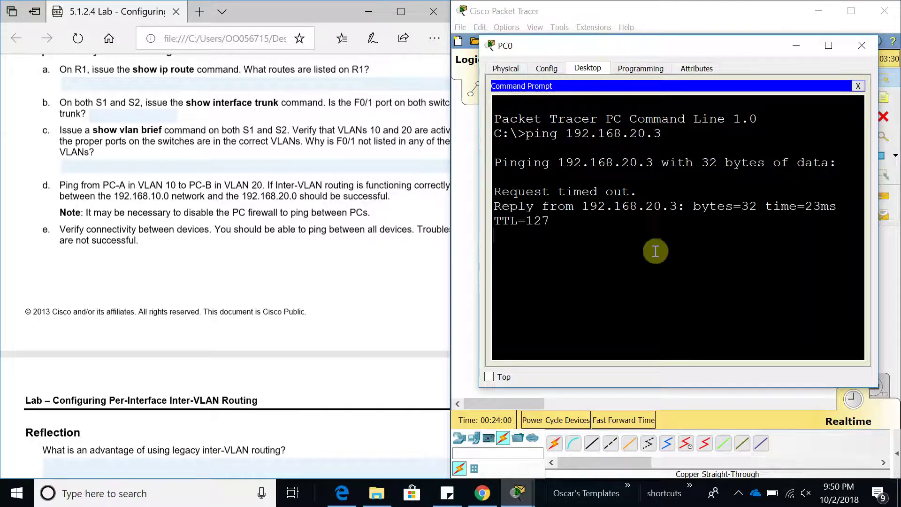
key(Up)
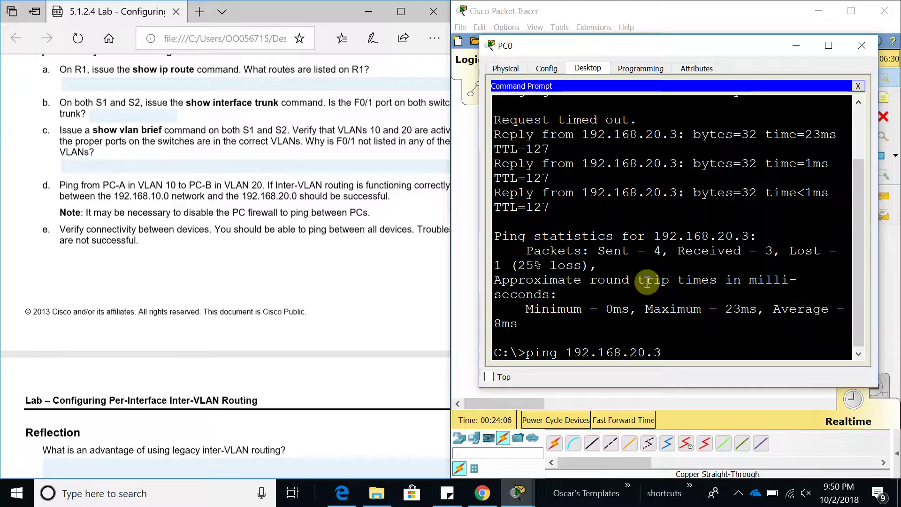
key(Return)
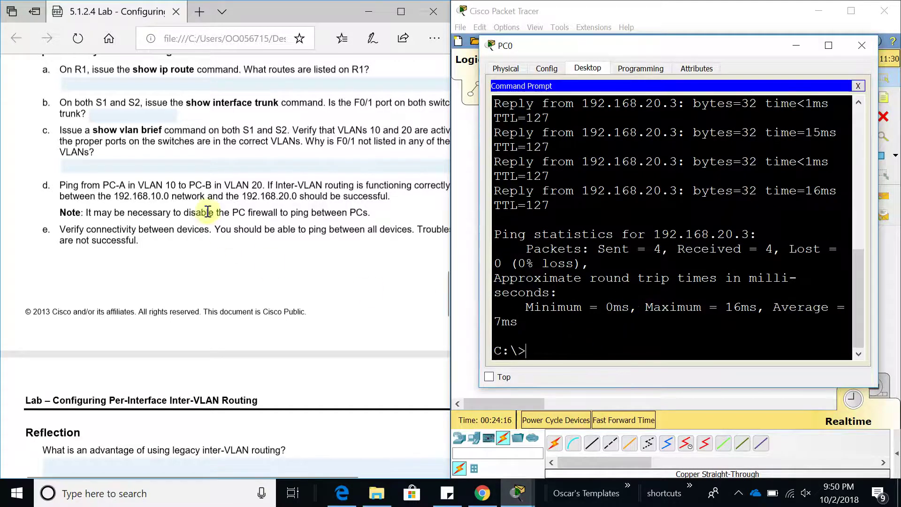
click(171, 194)
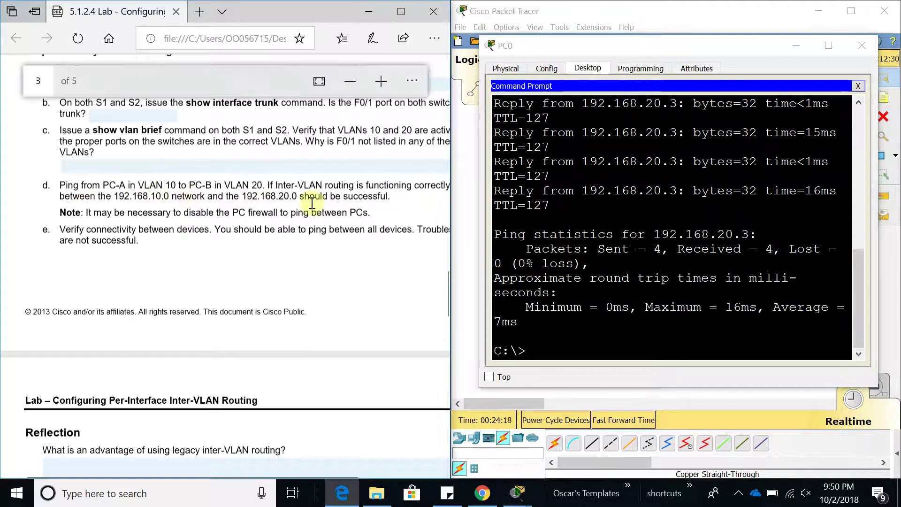
Step: Note the lab's 'should be successful' ping result and close PC0's window
drag(297, 197, 391, 198)
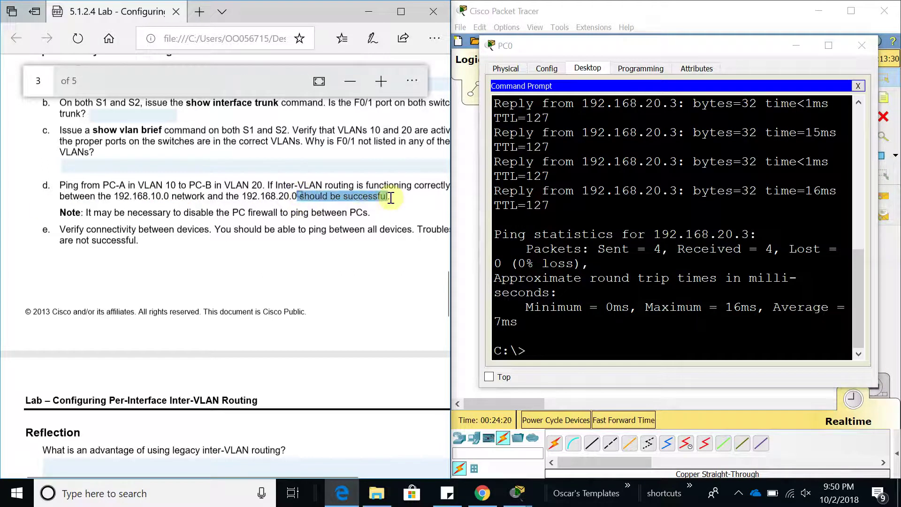
click(193, 238)
scroll(112, 235, down, 1)
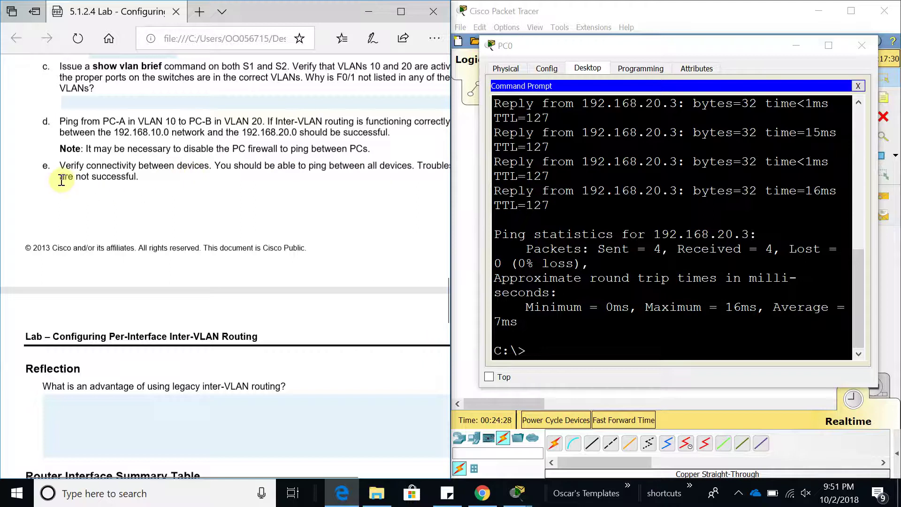
scroll(142, 182, down, 3)
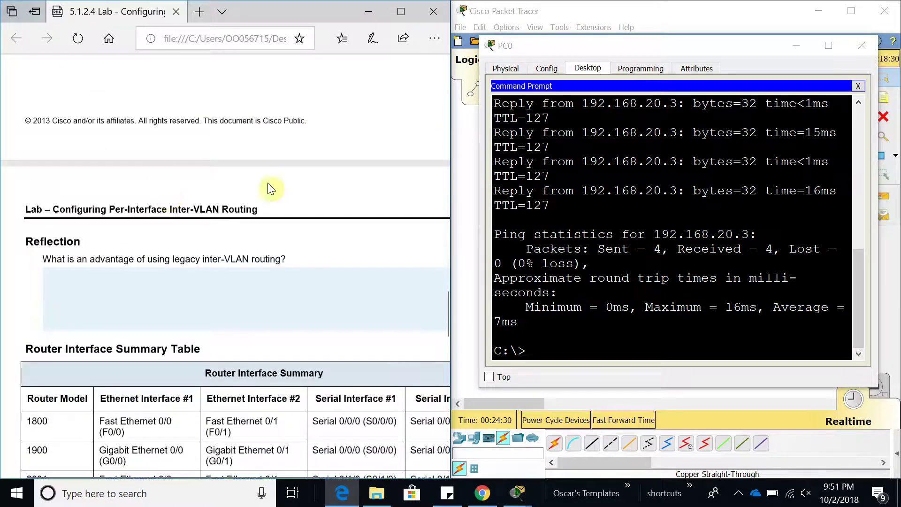
click(615, 282)
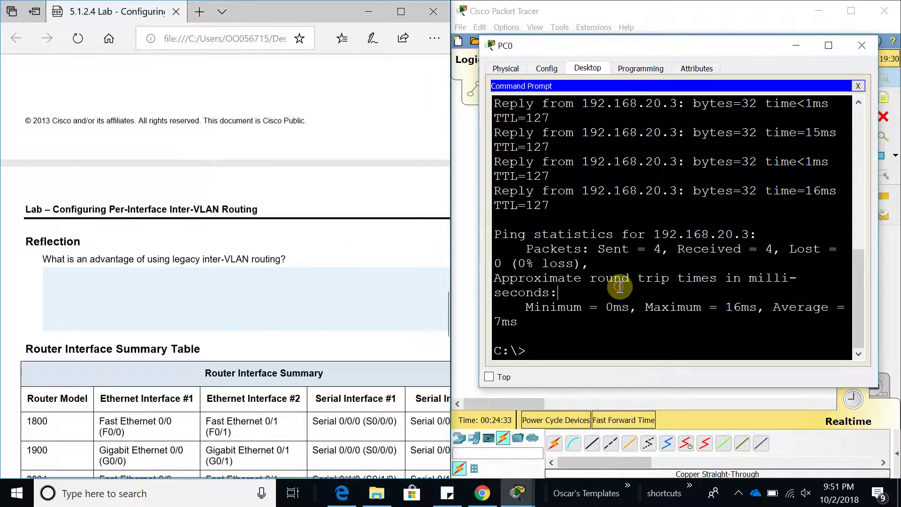
click(862, 45)
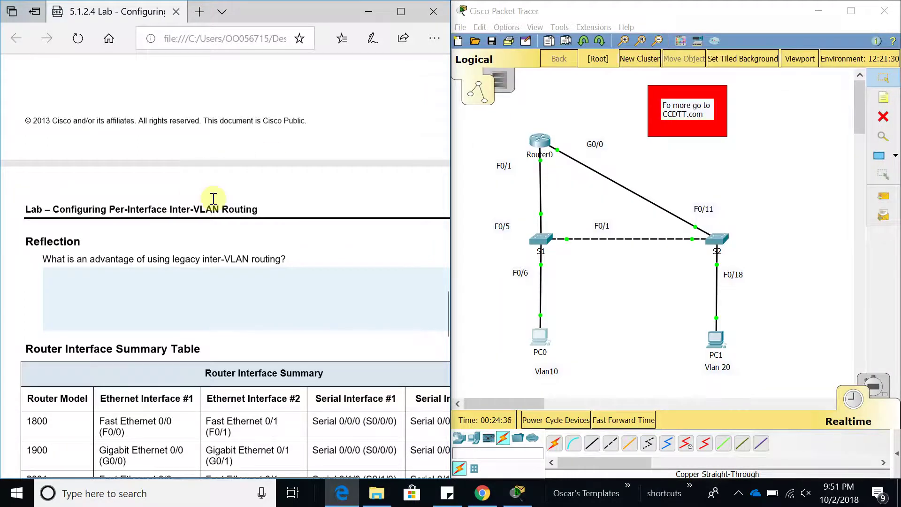
Step: Review the Appendix A configuration commands for switches S1 and S2 in the lab PDF
scroll(213, 198, down, 4)
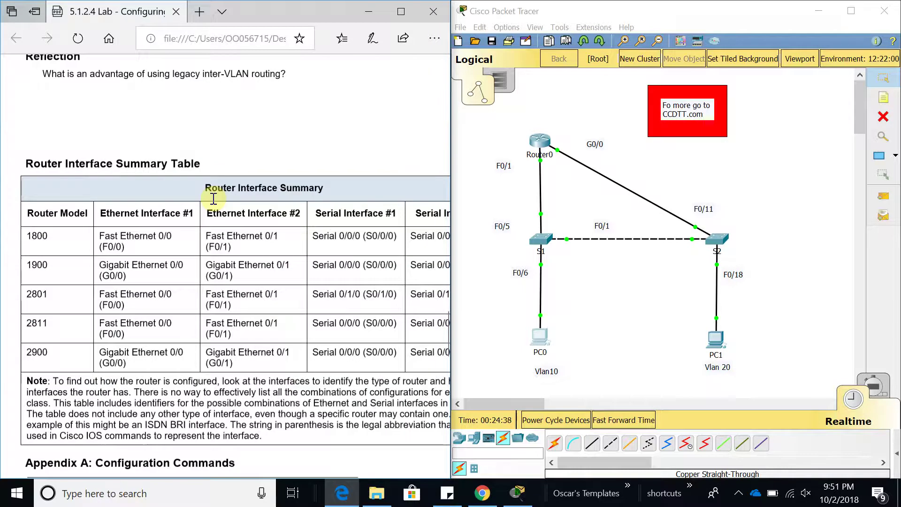
scroll(214, 198, down, 8)
drag(254, 262, 38, 94)
scroll(212, 369, down, 12)
scroll(118, 182, right, 3)
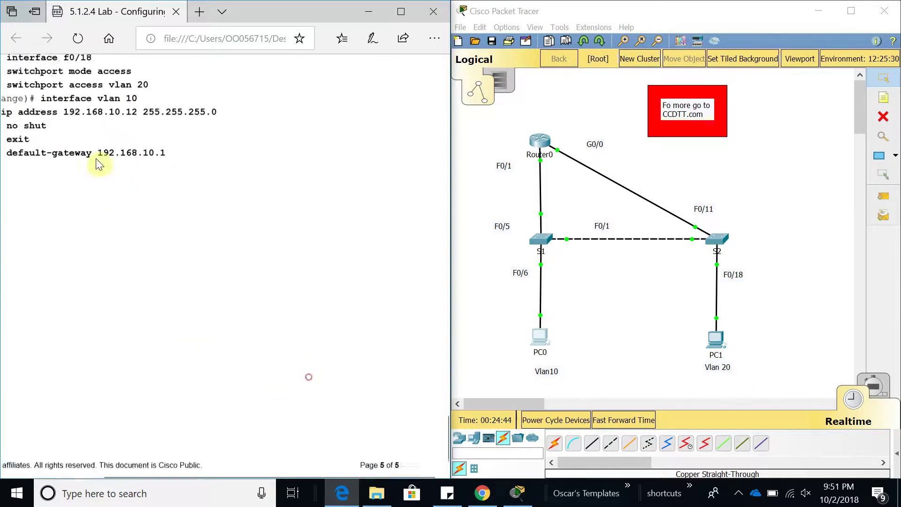
scroll(119, 183, up, 3)
scroll(119, 182, left, 3)
drag(308, 341, 39, 84)
click(277, 227)
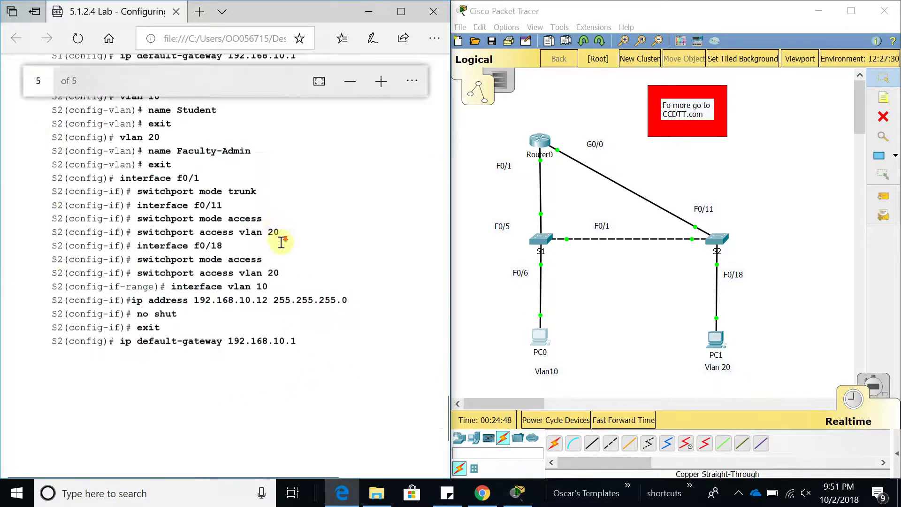
scroll(282, 244, down, 5)
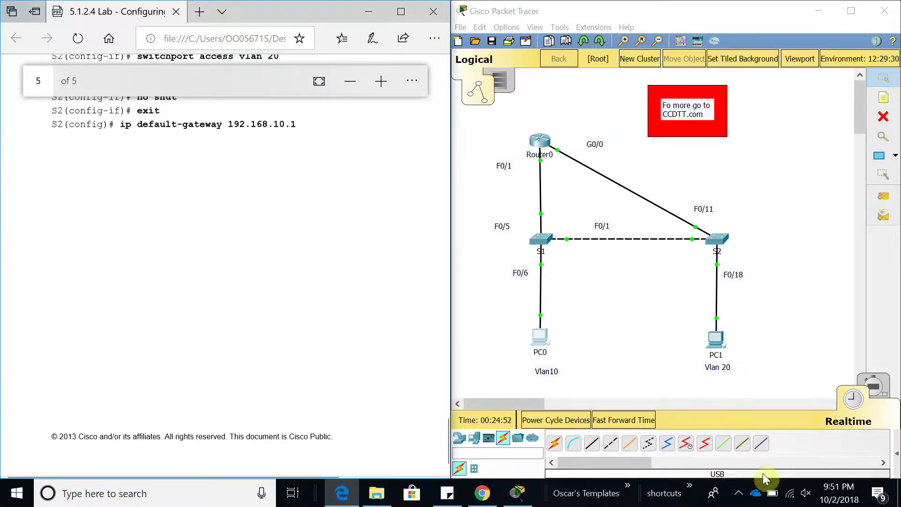
click(739, 493)
right_click(753, 465)
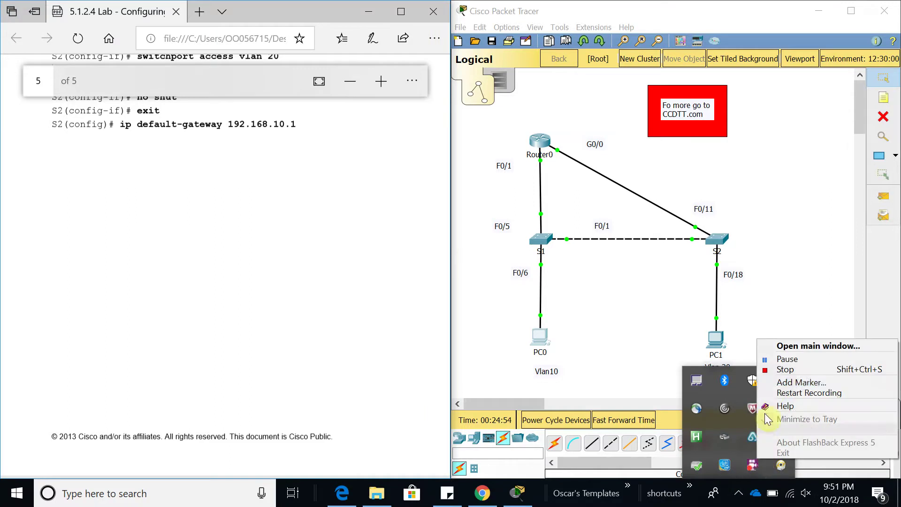